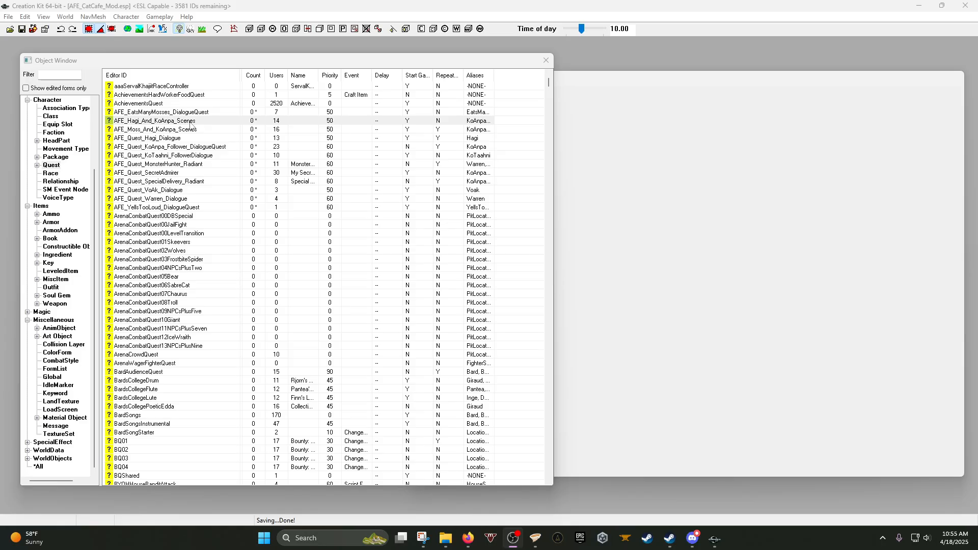
Open the quest AFE_Hagi_And_KoAnpa_Scenes and examine the phases and actions of its two scenes.
double_click(189, 123)
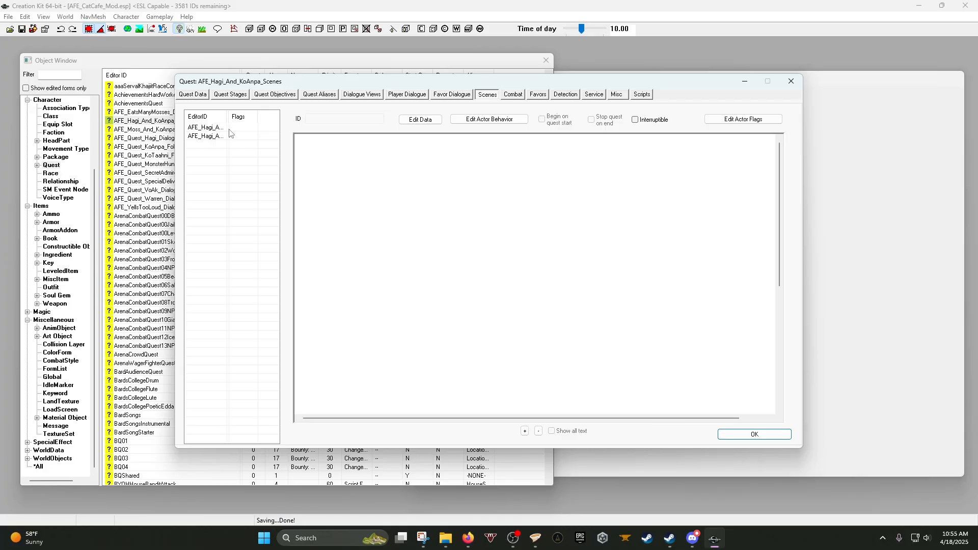
left_click_drag(249, 84, 209, 105)
left_click(176, 147)
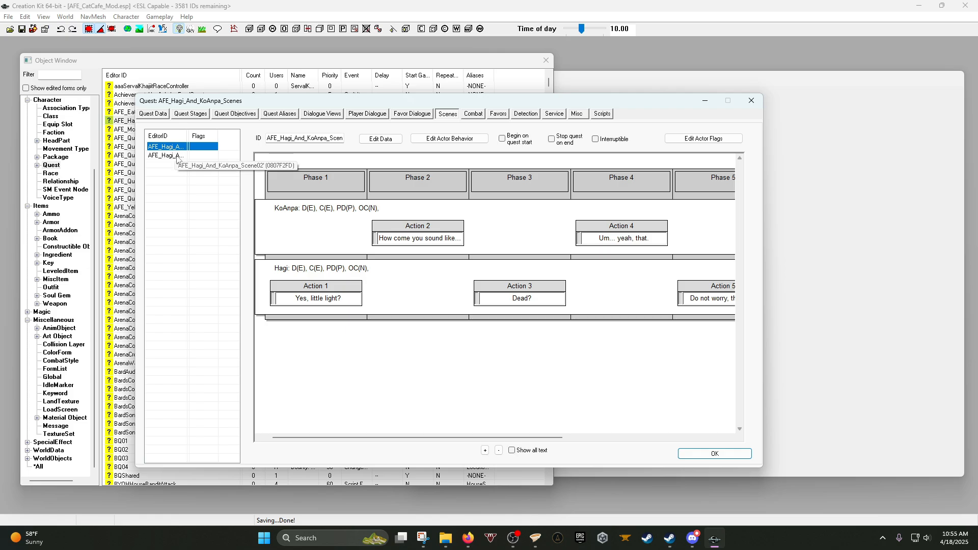
left_click(181, 156)
left_click(173, 147)
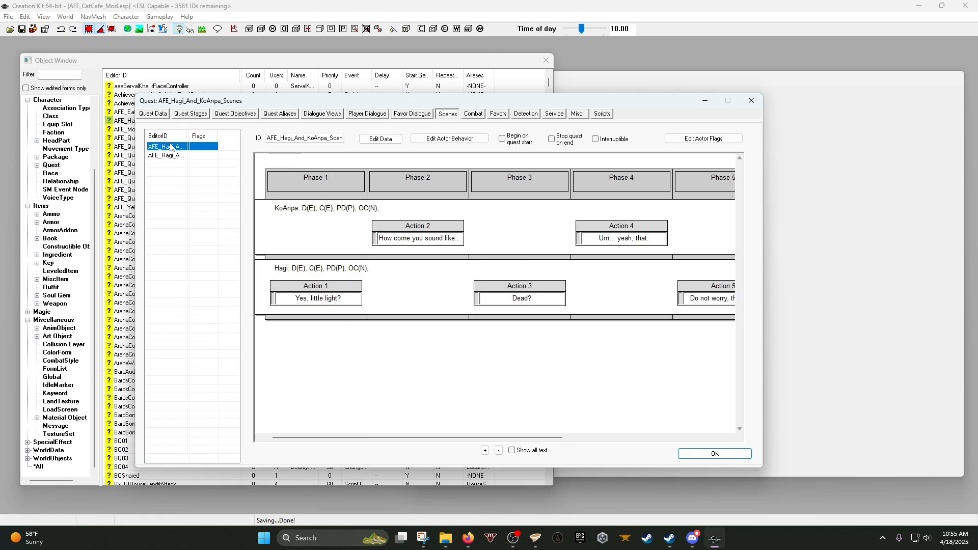
left_click(176, 155)
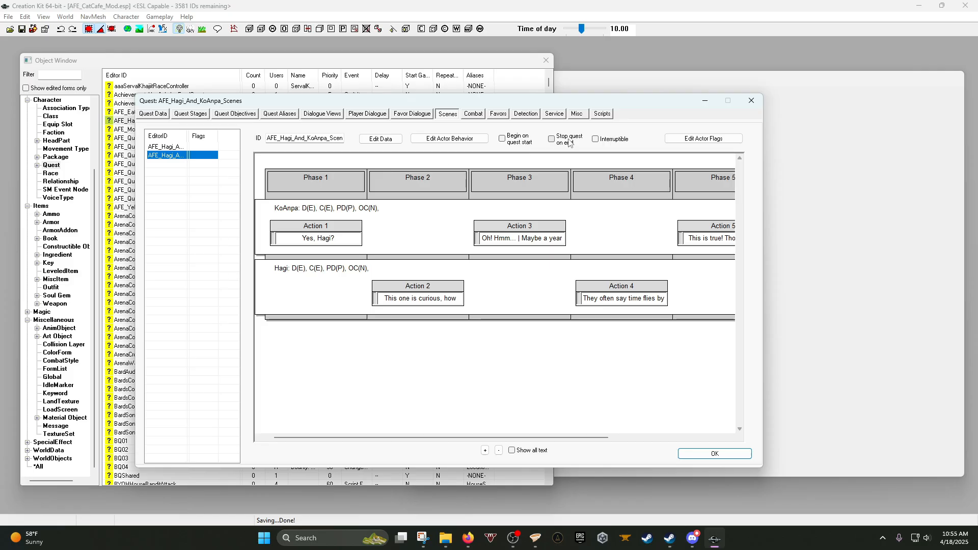
Review the reference alias settings of KoAnpa and Hagi in the quest.
left_click(280, 114)
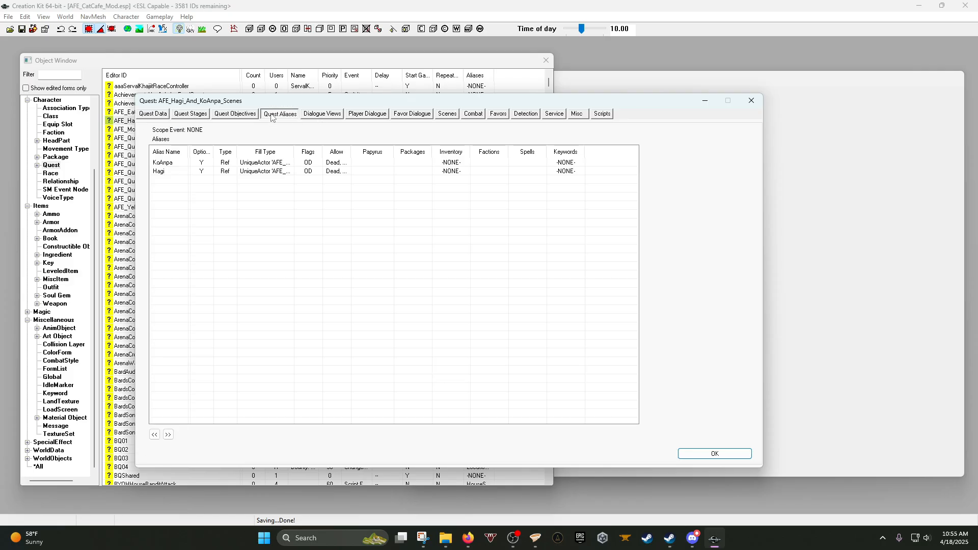
double_click(184, 163)
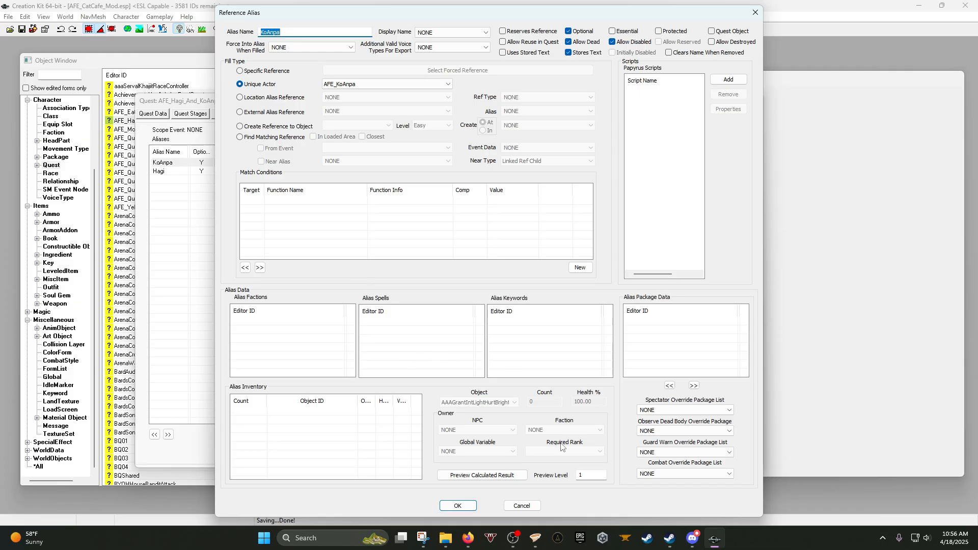
left_click(466, 510)
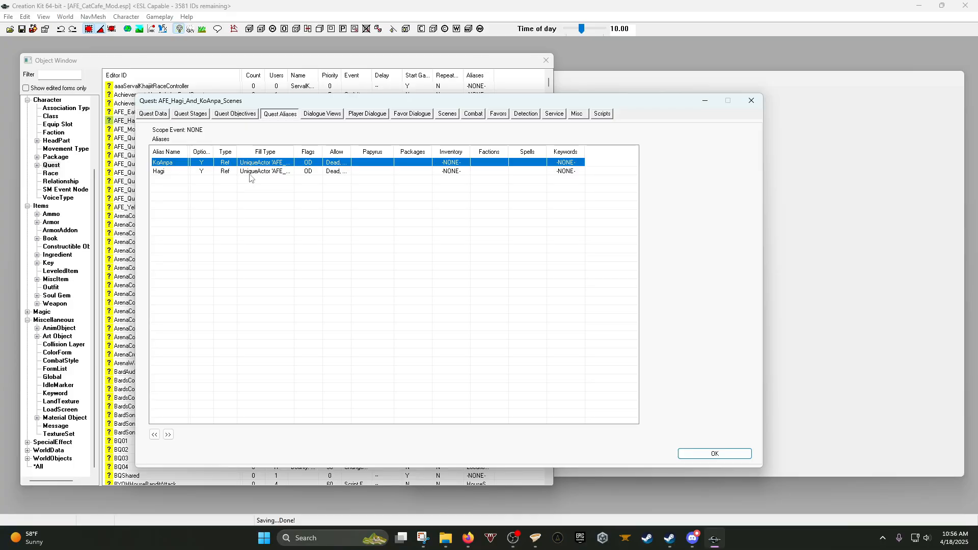
double_click(249, 172)
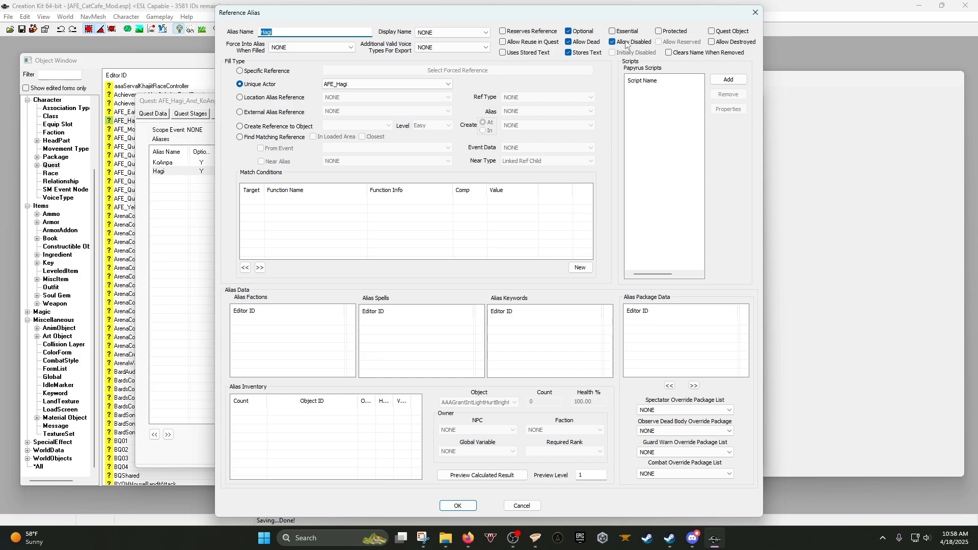
left_click(457, 505)
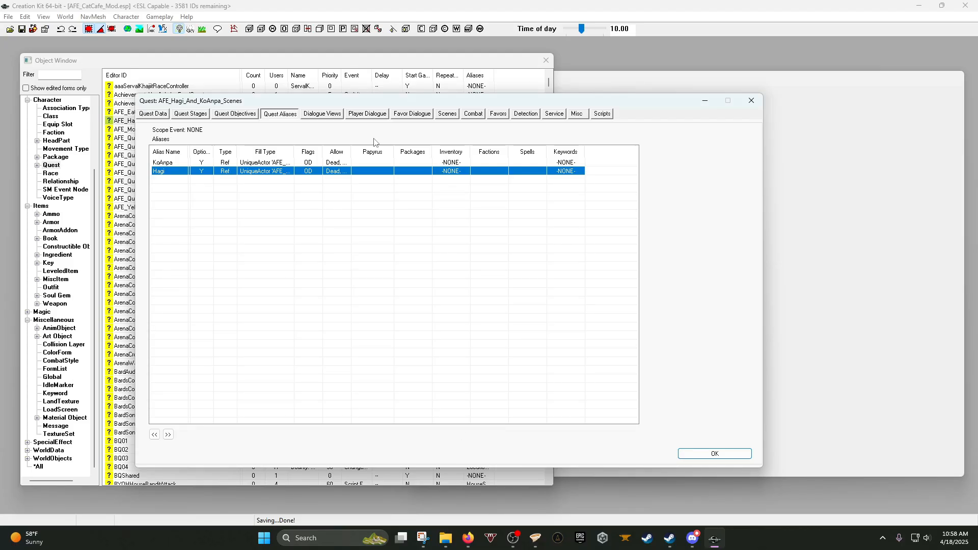
Show the quest's miscellaneous idle topic and widen the Editor ID column to read the topic's full name.
left_click(580, 114)
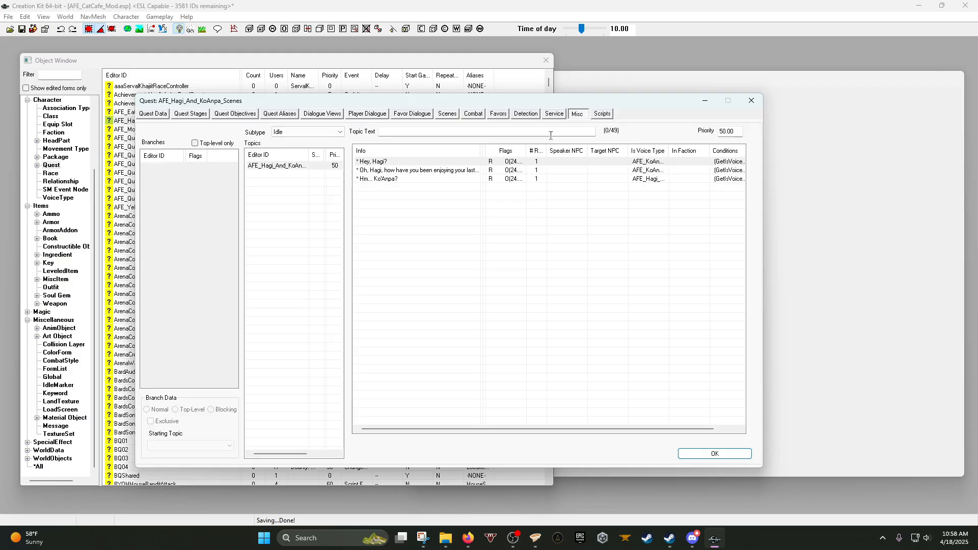
left_click(299, 166)
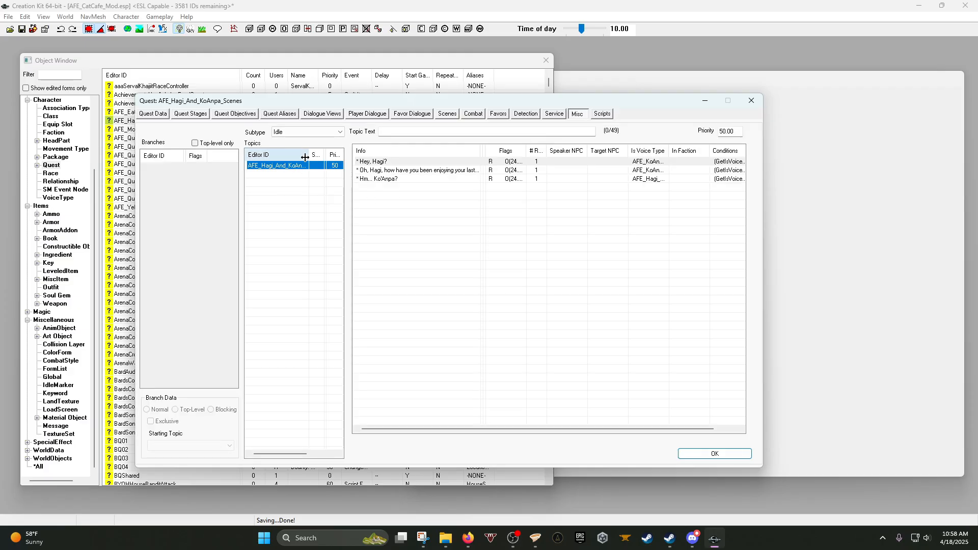
left_click_drag(305, 157, 327, 157)
right_click(296, 189)
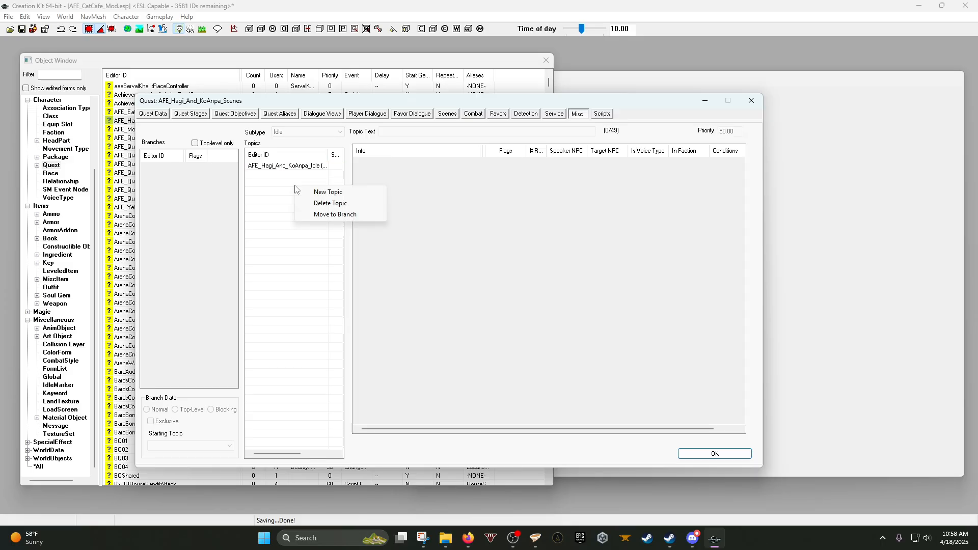
left_click(321, 192)
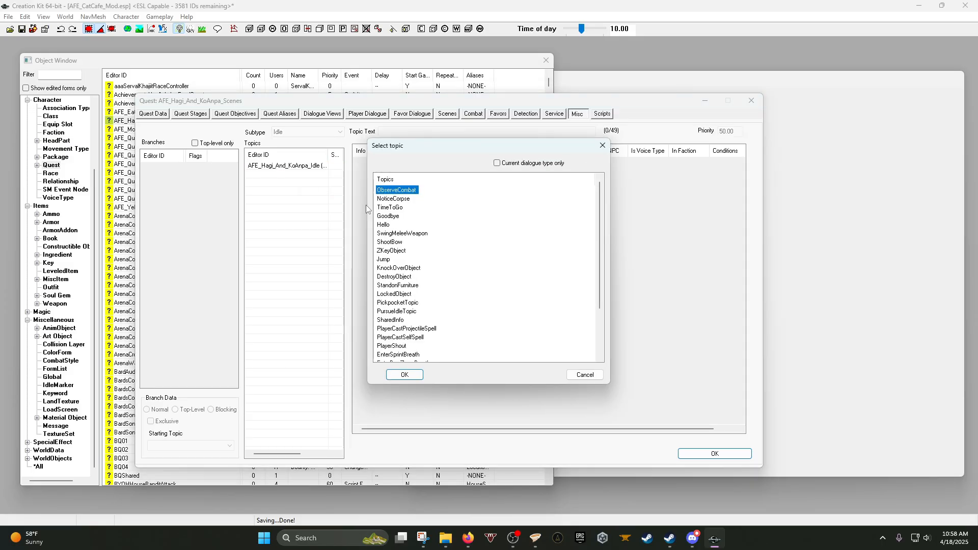
left_click(585, 375)
Open the idle line "Oh, Hagi, how have you been enjoying your last book delivery?" and examine its GetIsVoiceType and GetRandomPercent conditions.
left_click(294, 166)
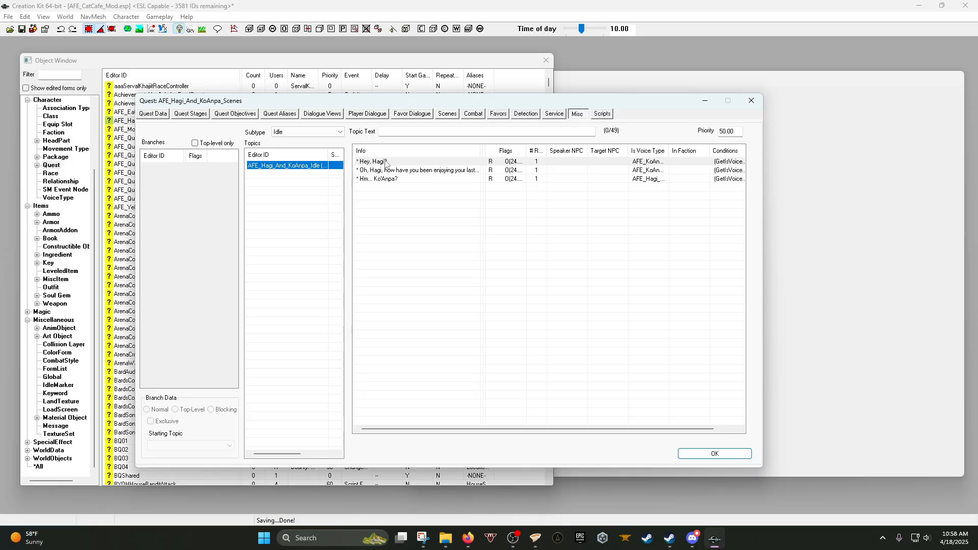
left_click(384, 179)
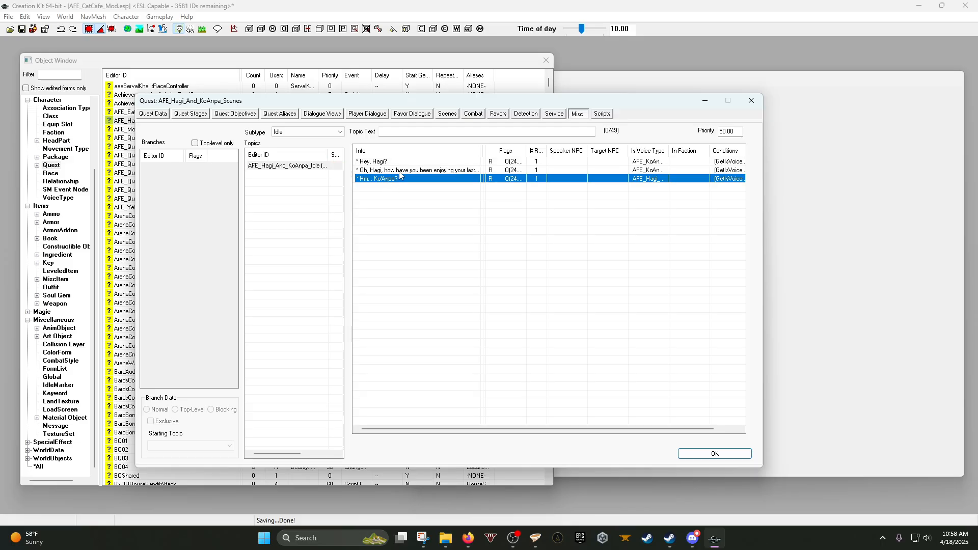
left_click(399, 171)
double_click(400, 171)
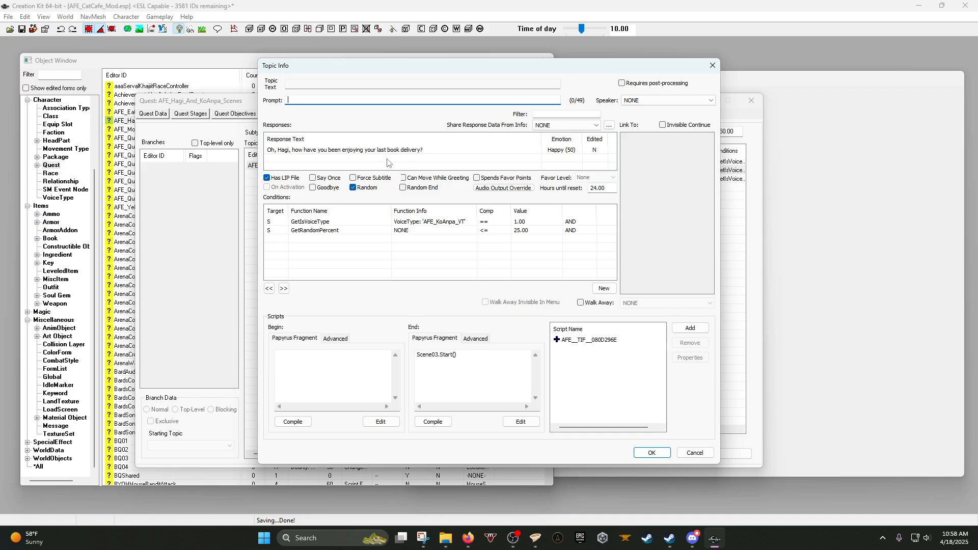
left_click_drag(424, 70, 388, 107)
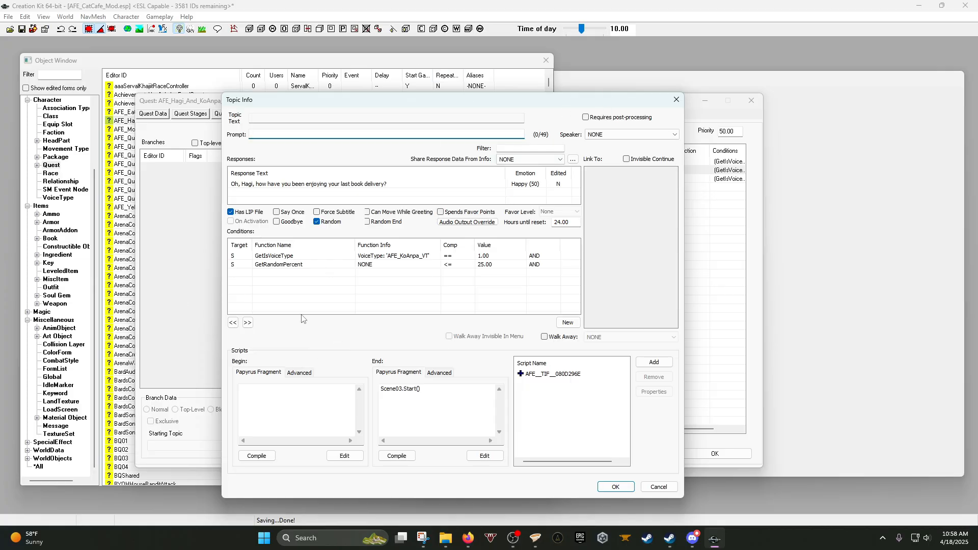
left_click(309, 257)
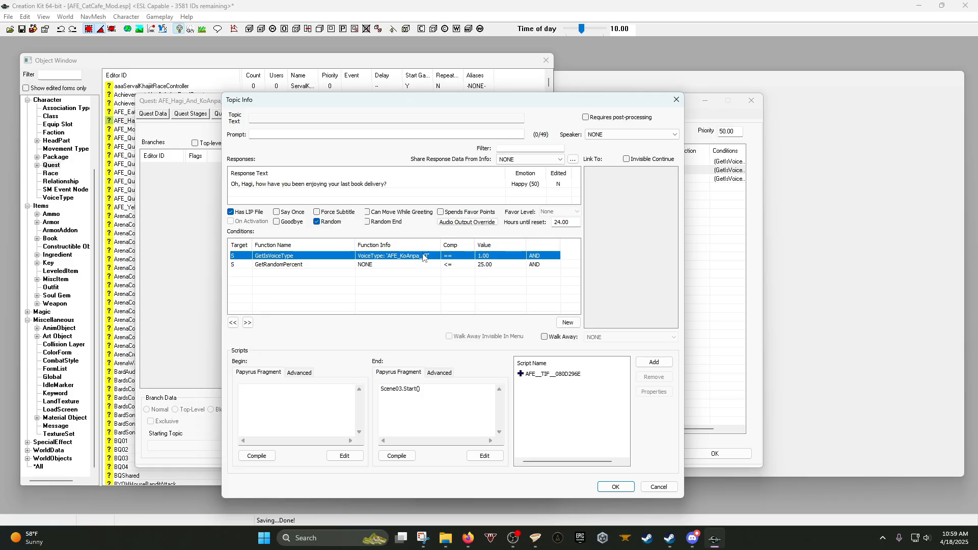
left_click(312, 270)
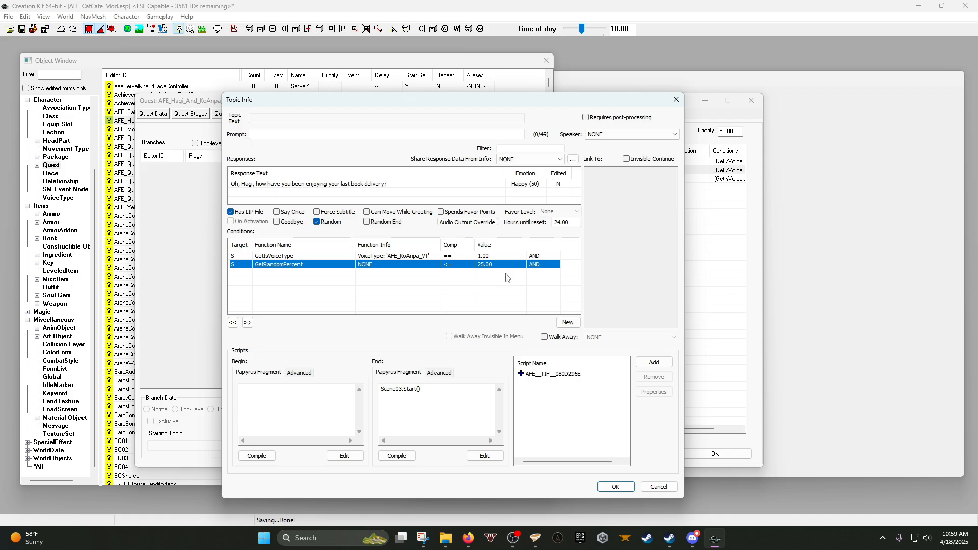
Replace the Scene03.Start() end fragment of the idle line with a lone semicolon and compile it.
left_click(439, 407)
left_click_drag(437, 390, 315, 384)
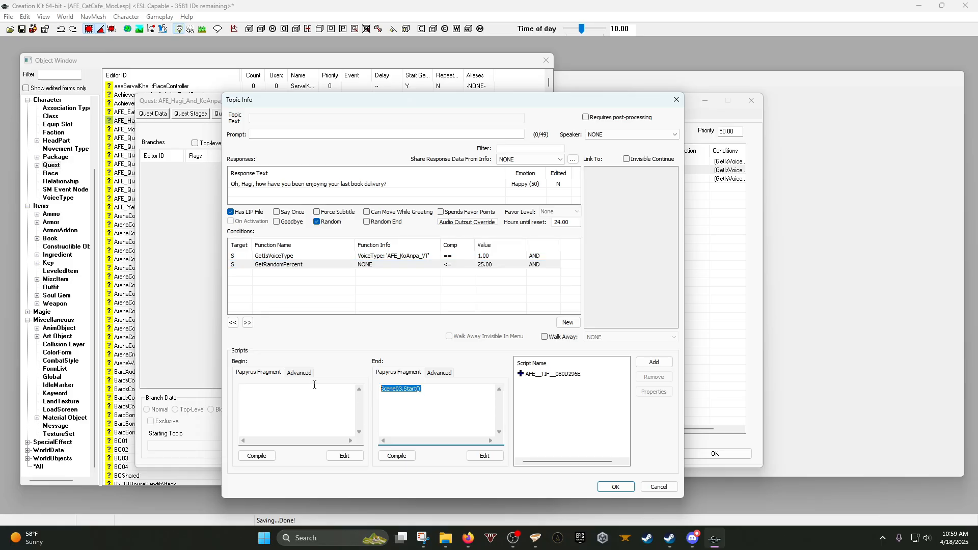
key("BackSpace")
left_click(550, 374)
right_click(550, 375)
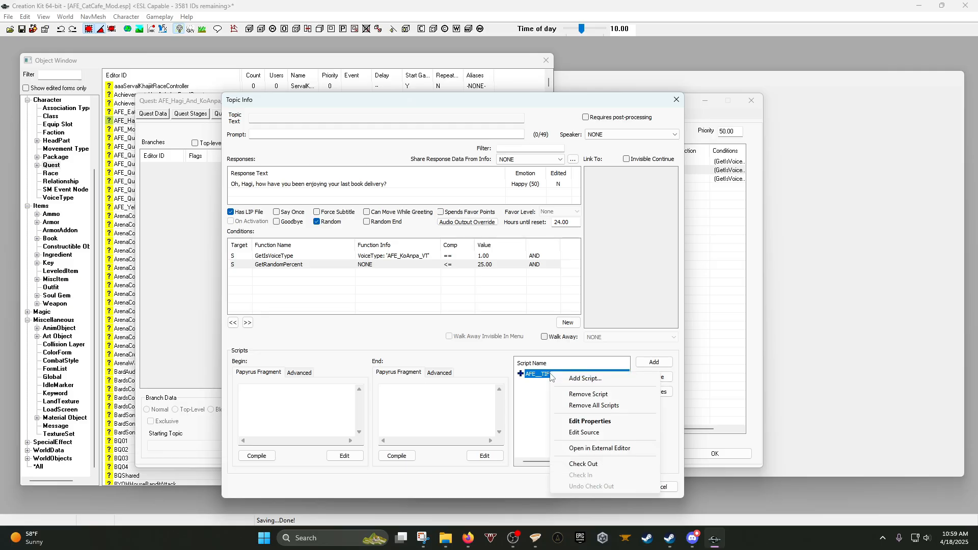
left_click(530, 408)
left_click(418, 404)
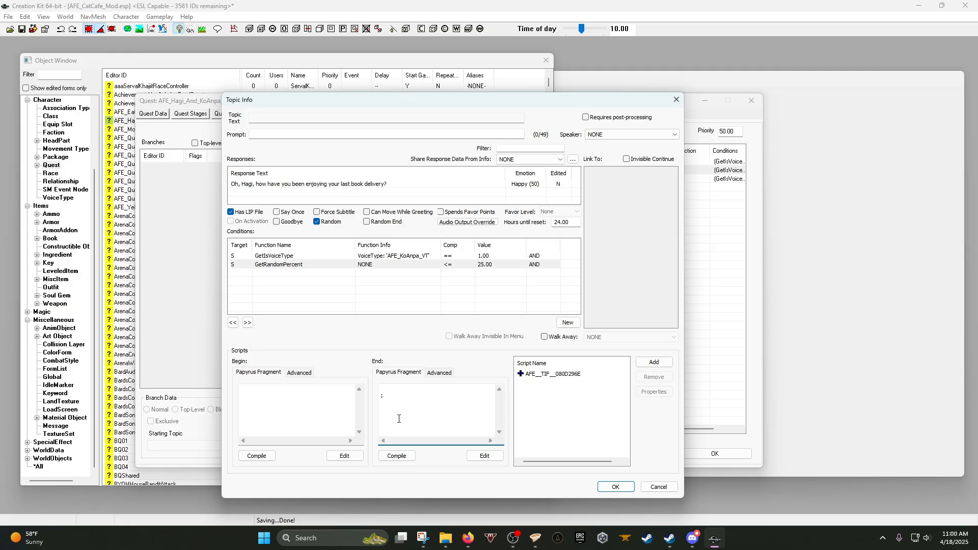
left_click(406, 458)
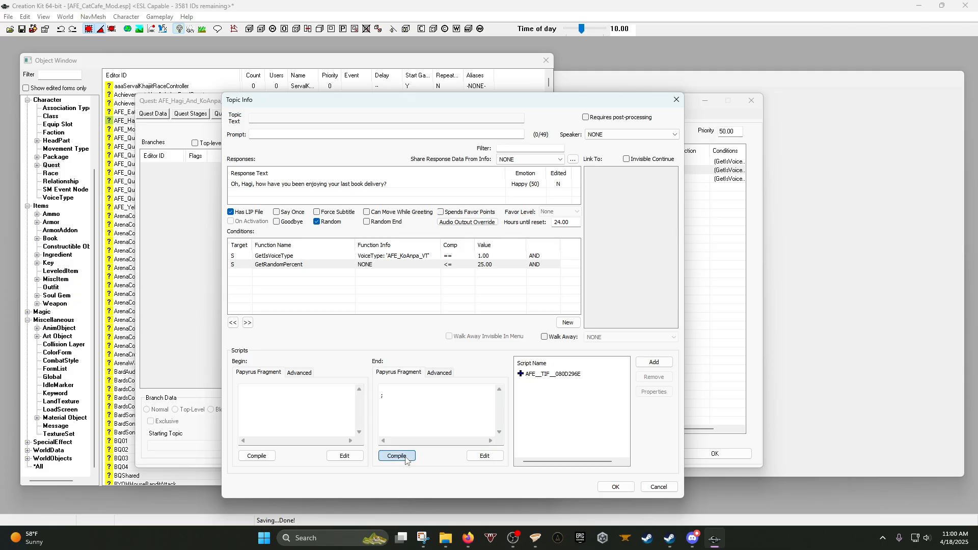
Clear the semicolon from the end fragment, accept the topic info and quest, and save the plugin.
left_click(543, 378)
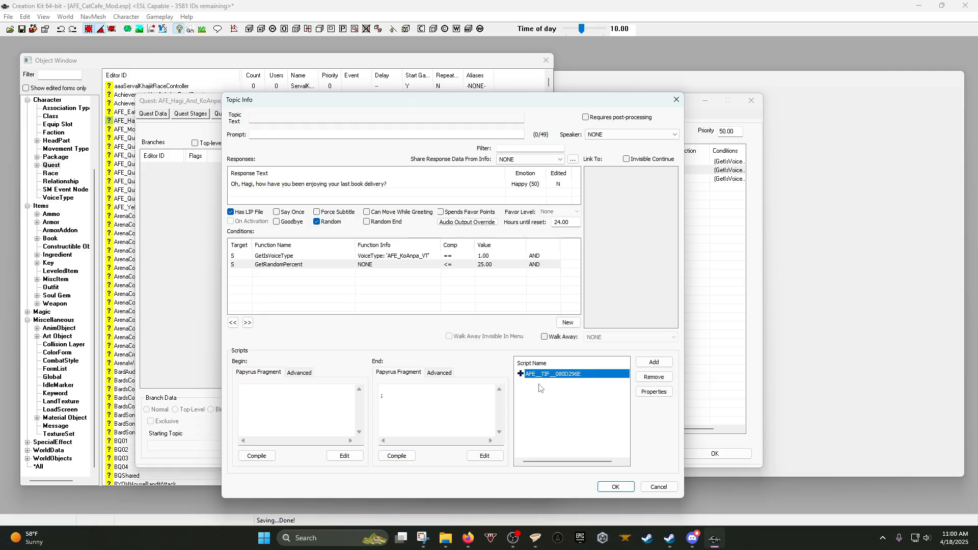
left_click(534, 392)
left_click_drag(402, 396, 287, 387)
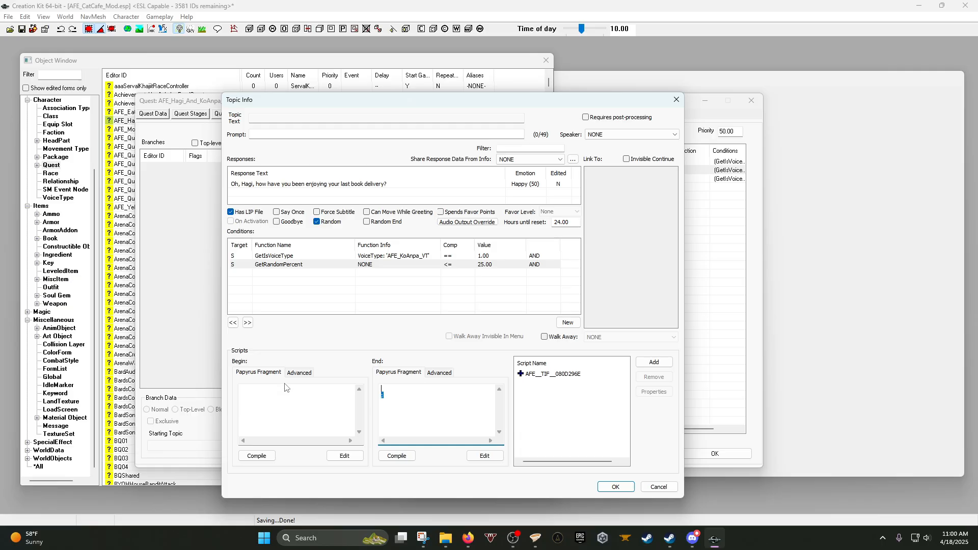
key("BackSpace")
left_click(622, 492)
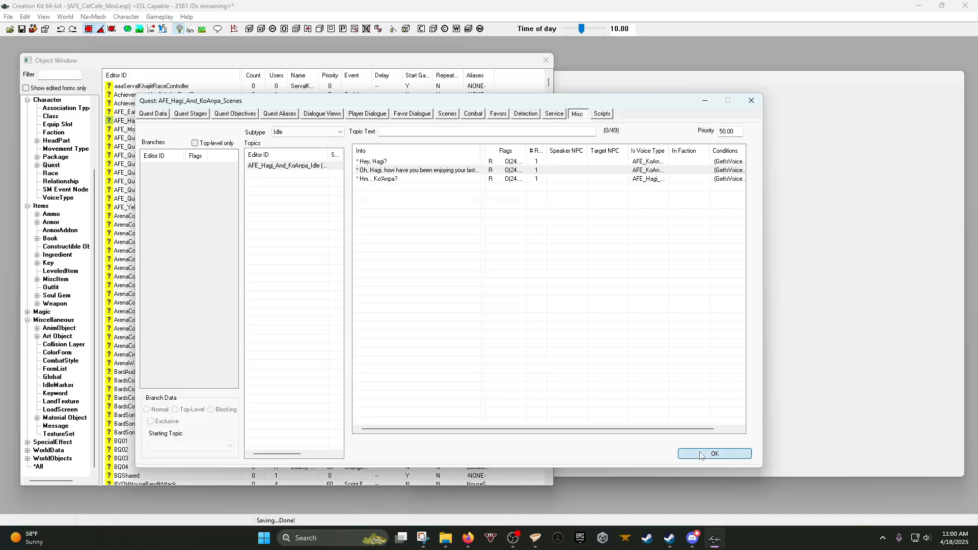
left_click(693, 458)
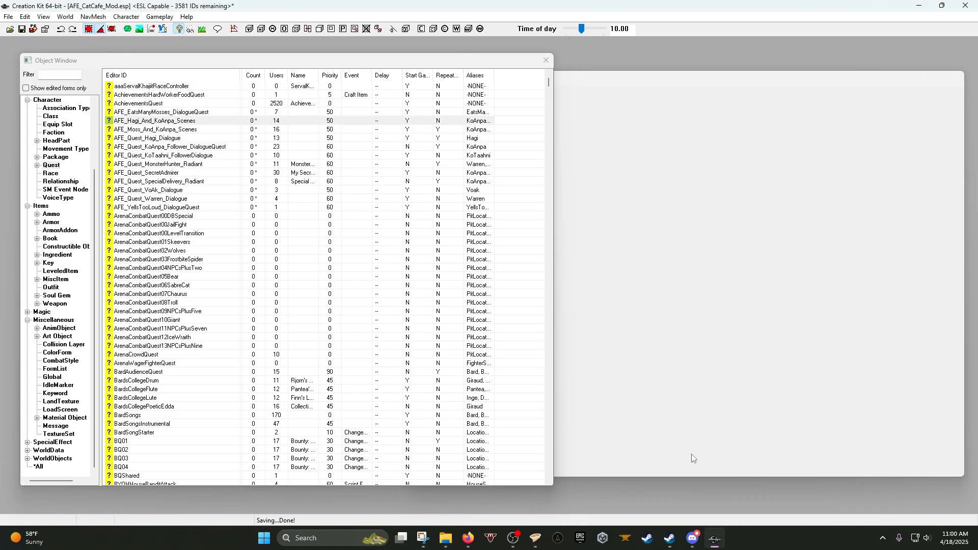
left_click(20, 31)
Reopen the book delivery idle line in AFE_Hagi_And_KoAnpa_Scenes and open the properties of its attached script.
left_click(158, 122)
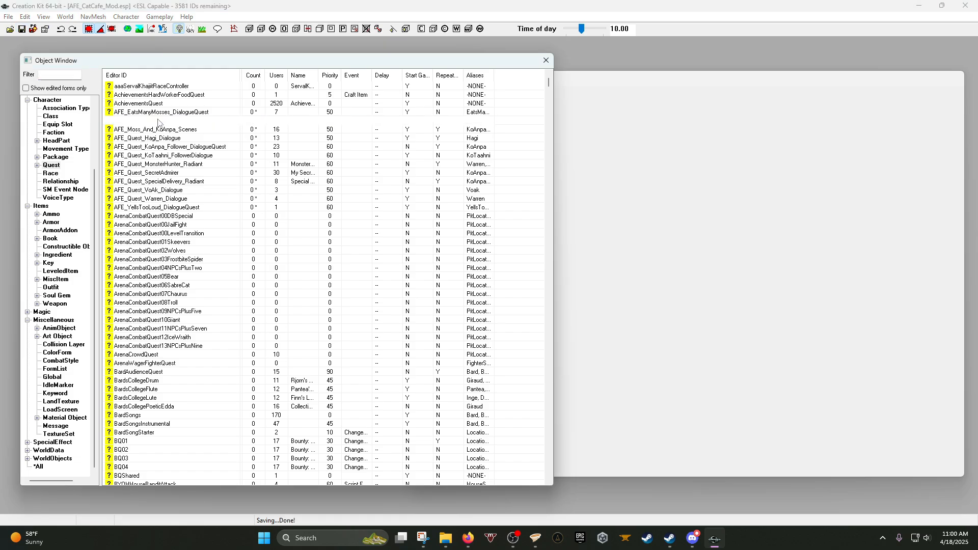
double_click(151, 124)
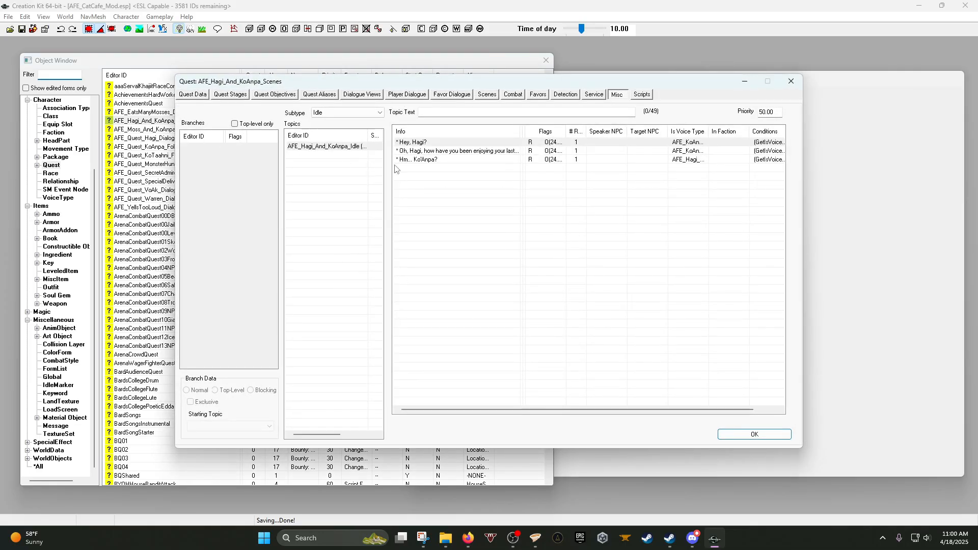
left_click(432, 153)
left_click(431, 151)
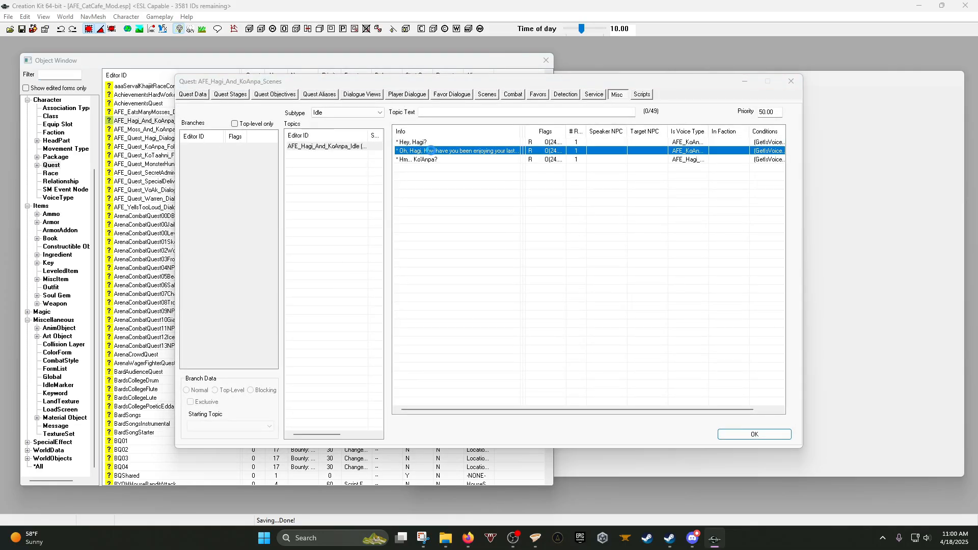
left_click(619, 340)
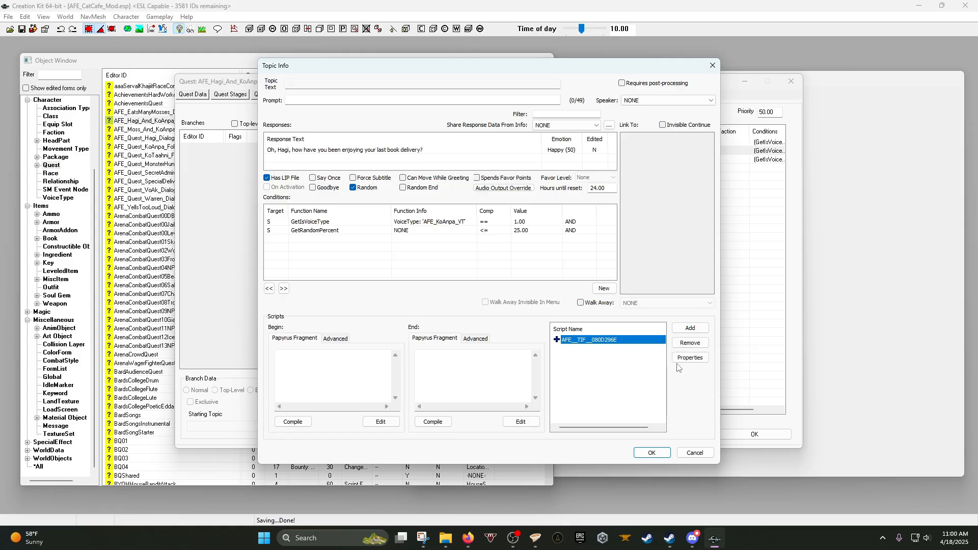
left_click(688, 358)
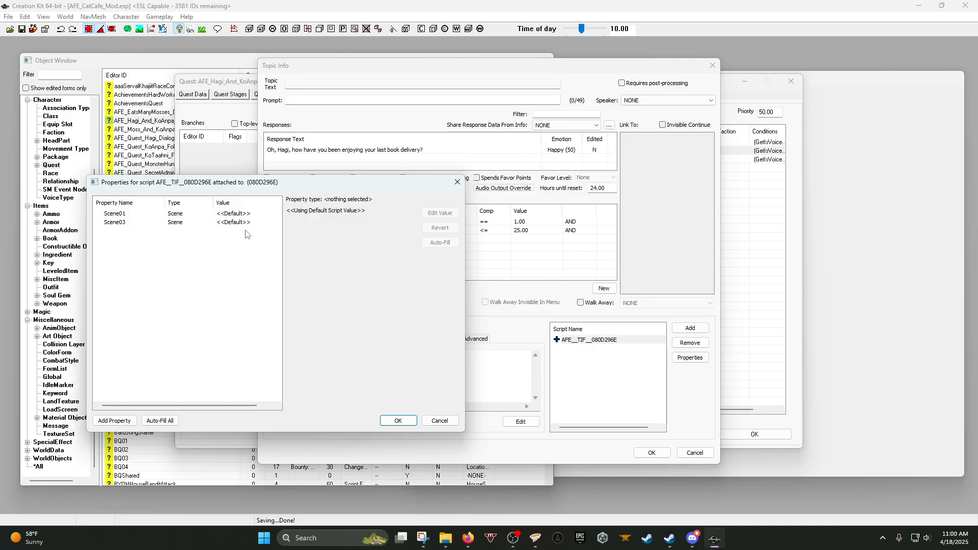
Set the script's Scene01 property to AFE_Hagi_And_KoAnpa_Scene01.
left_click(140, 214)
left_click(440, 213)
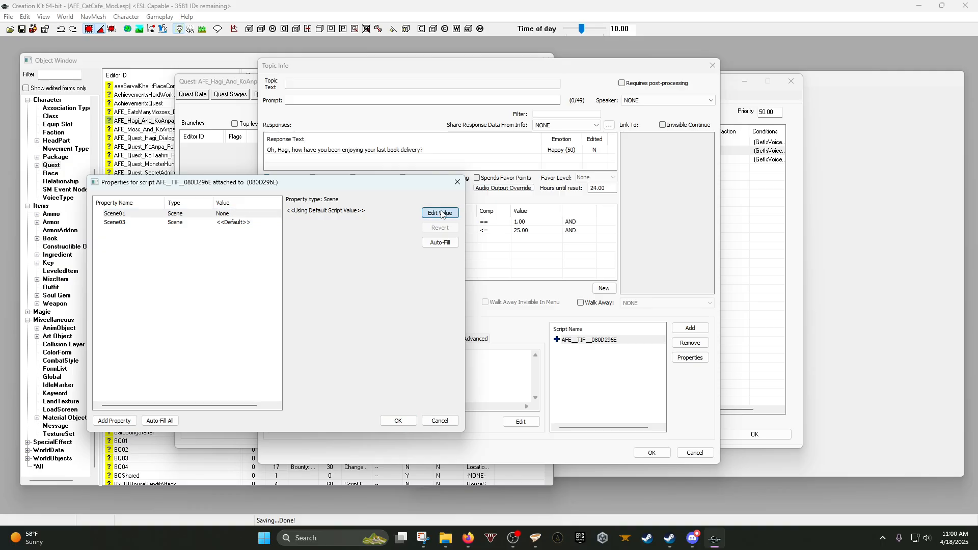
left_click(357, 212)
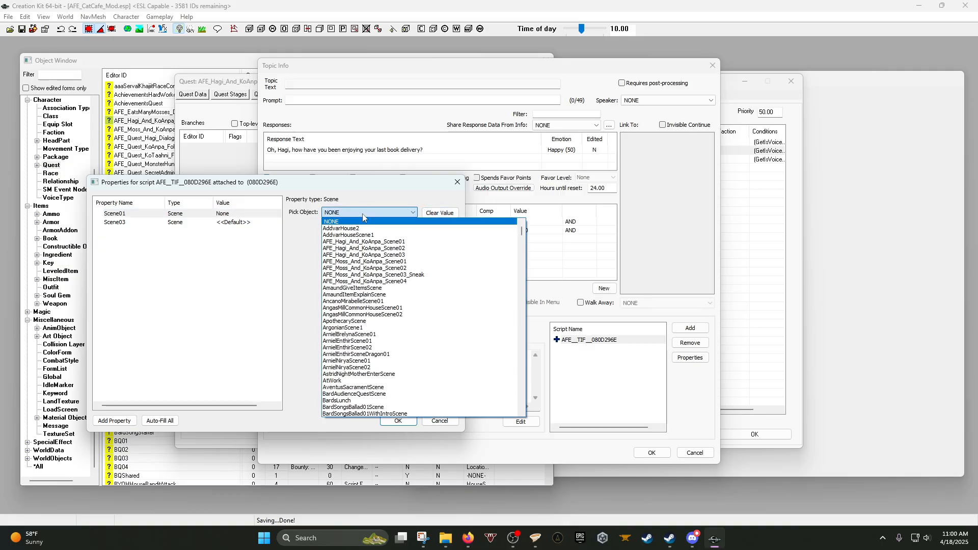
left_click(393, 243)
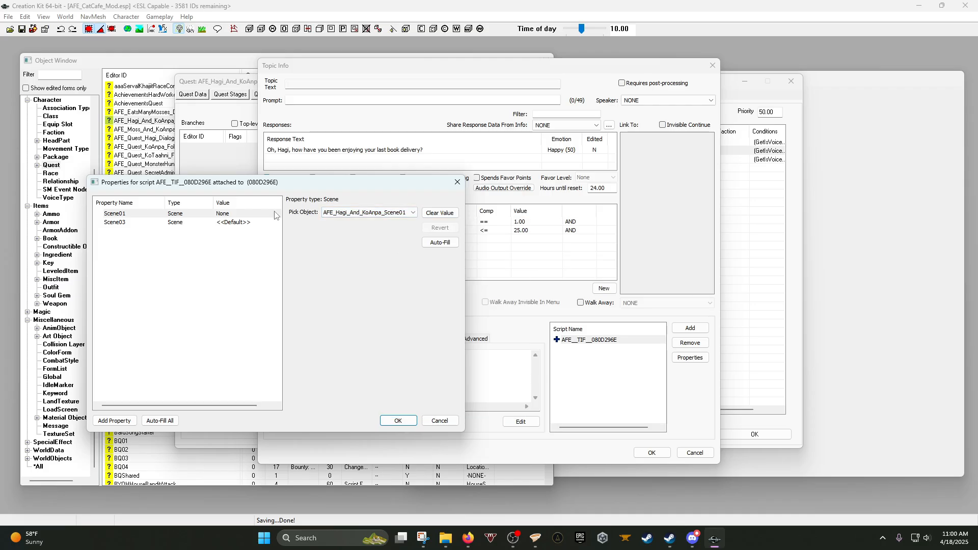
Give the script's Scene03 property an explicit value of None in place of the default, then reselect Scene01.
left_click(218, 222)
left_click(440, 213)
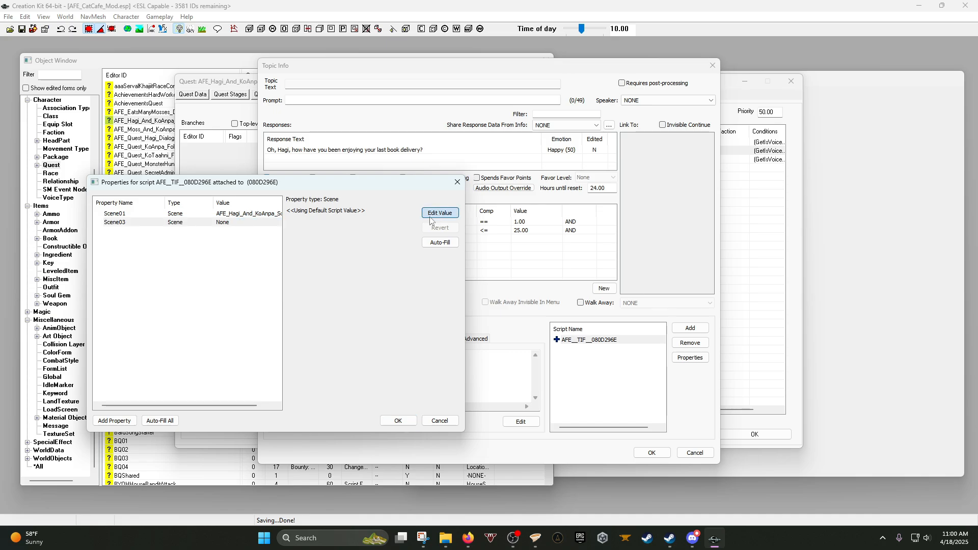
left_click(349, 213)
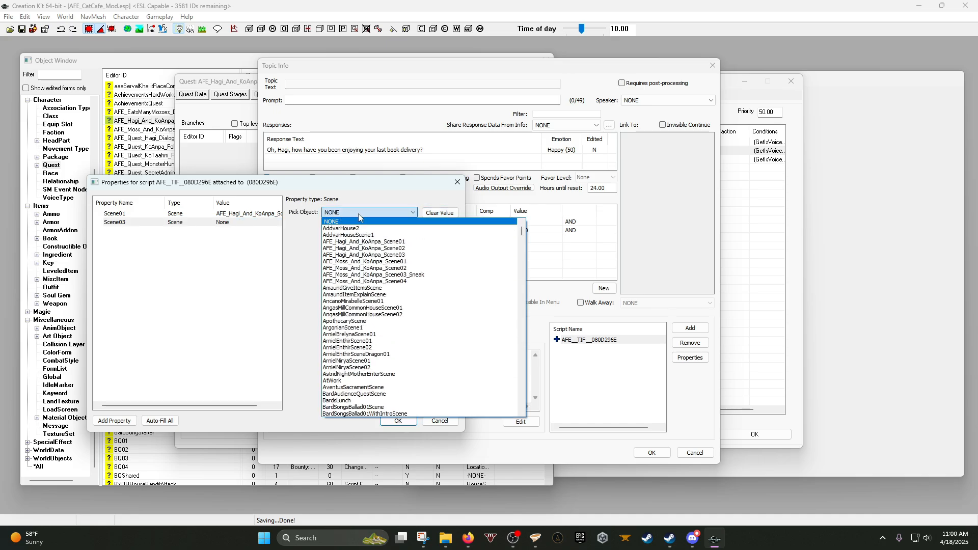
left_click(192, 219)
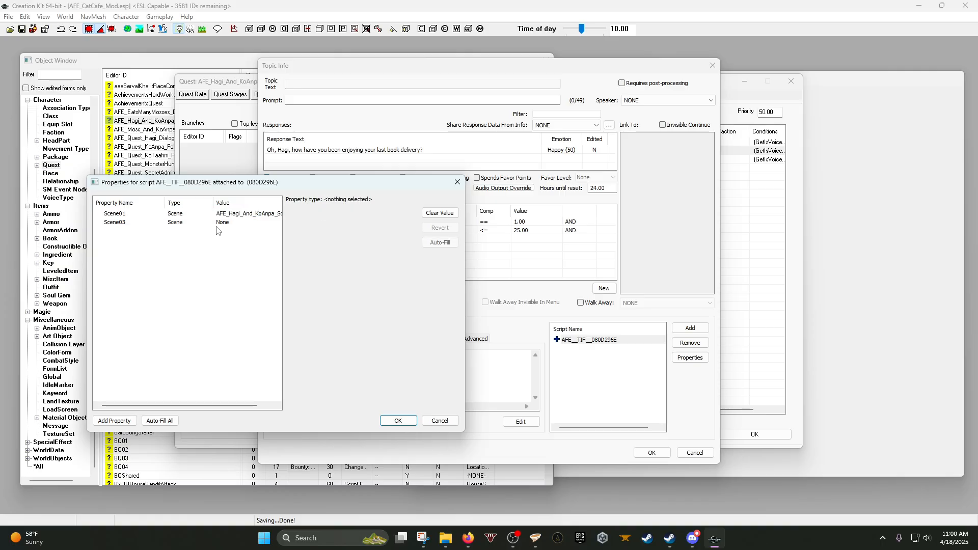
left_click(221, 223)
left_click(226, 215)
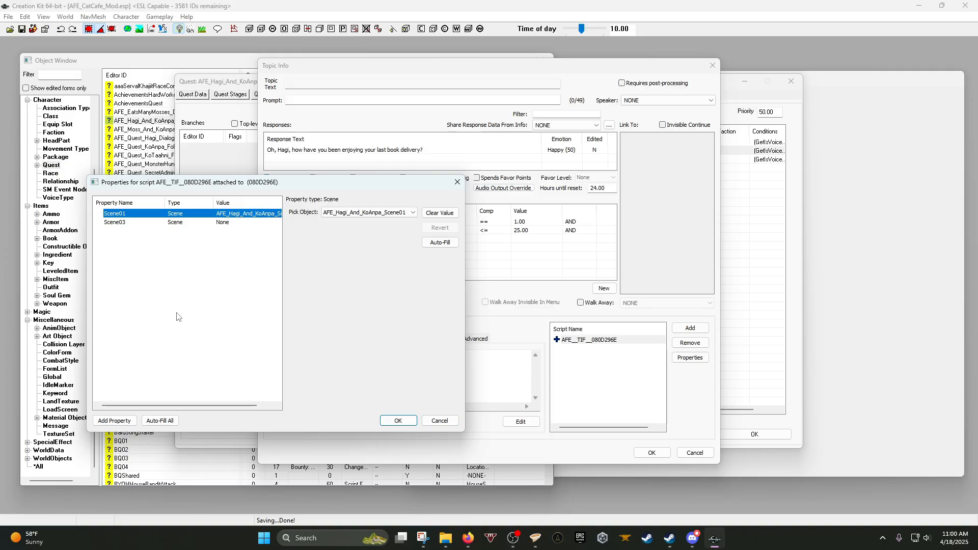
left_click(122, 421)
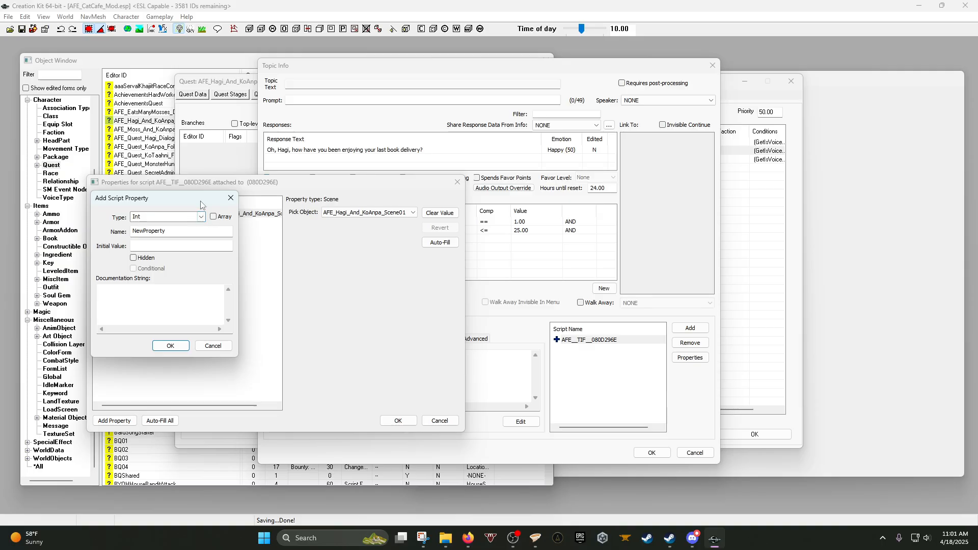
left_click(201, 217)
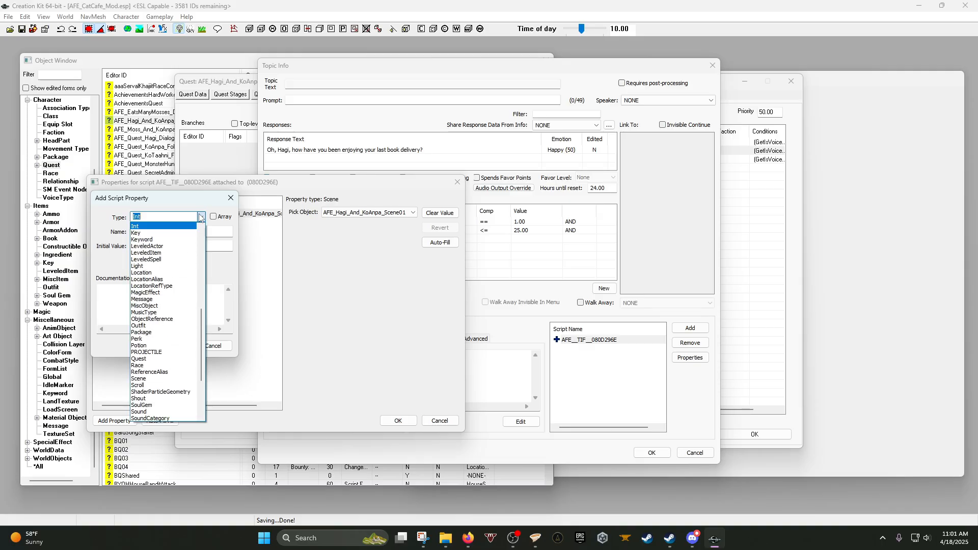
type("scene")
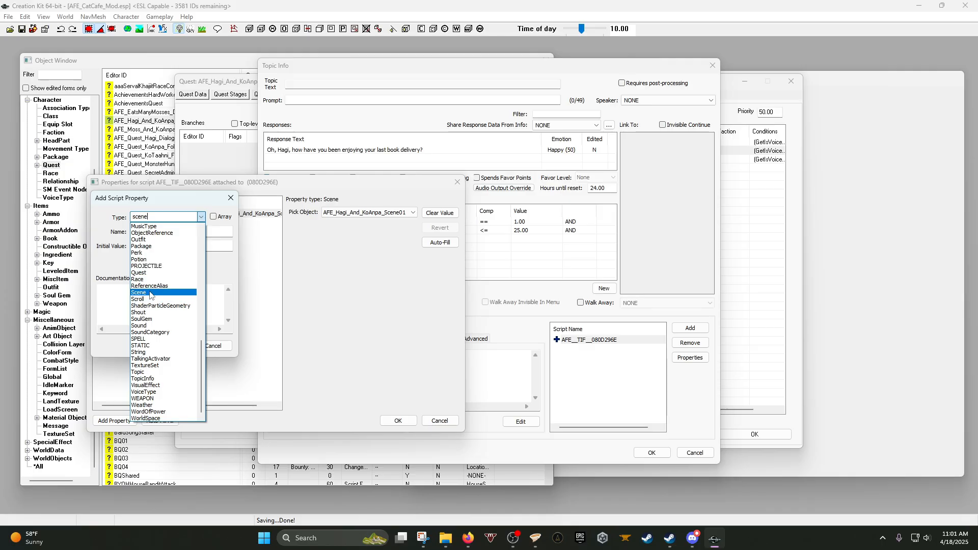
left_click(150, 293)
key("Tab")
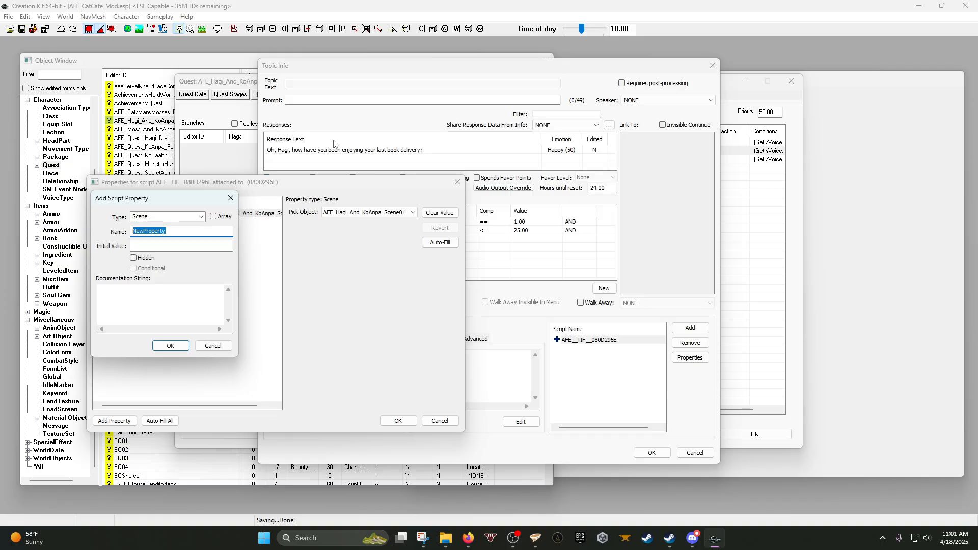
type("Scene03")
left_click(220, 346)
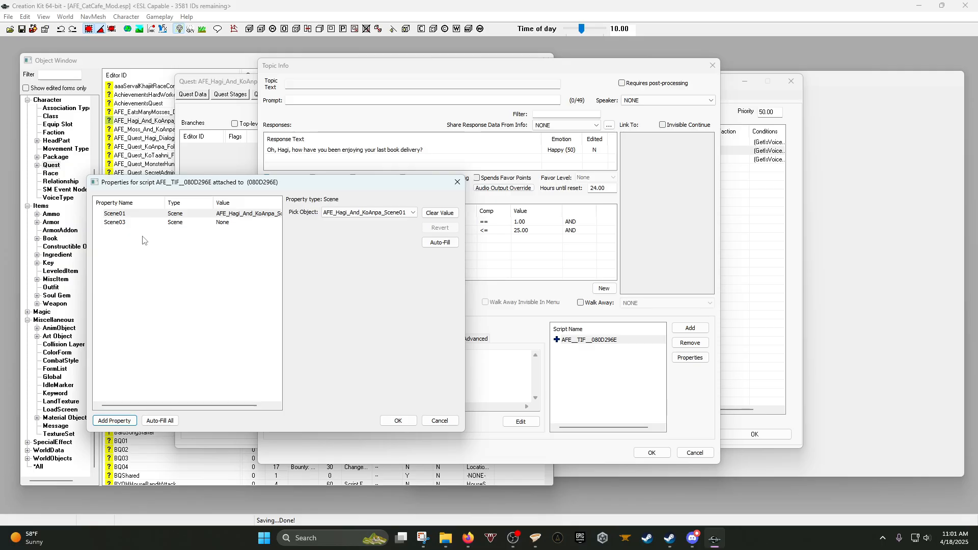
Pick a scene object for the script's Scene03 property and accept the script properties.
left_click(135, 222)
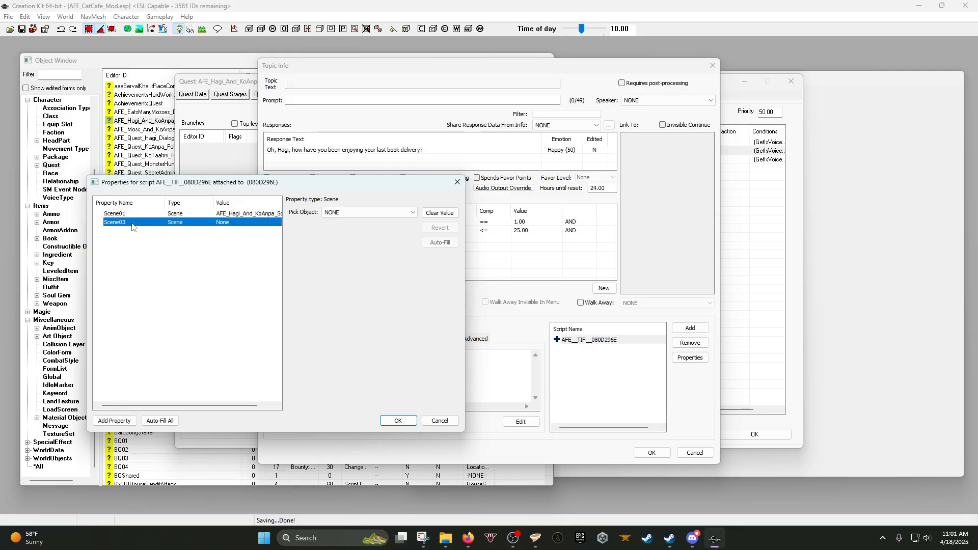
left_click(378, 213)
left_click(392, 240)
left_click(397, 420)
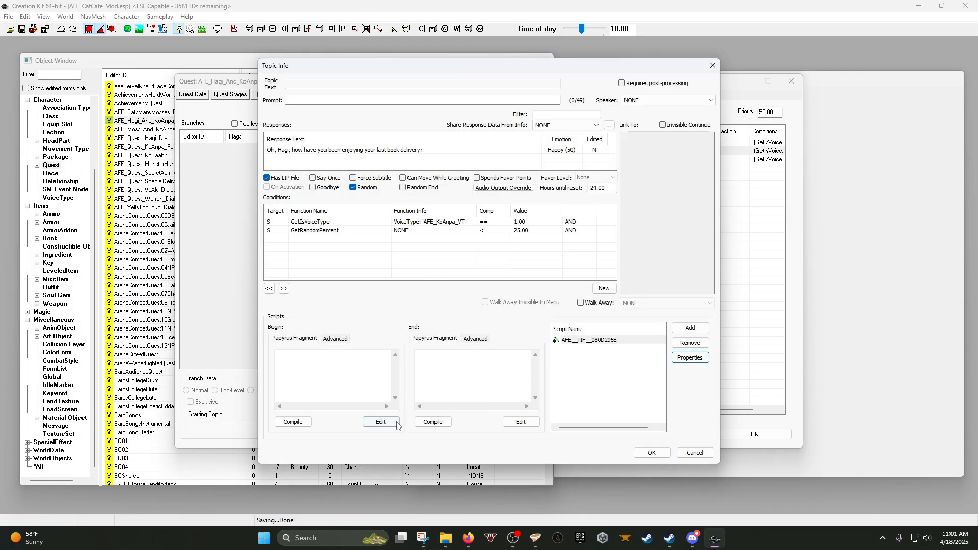
Accept the topic info and the quest, and save the plugin.
left_click(651, 452)
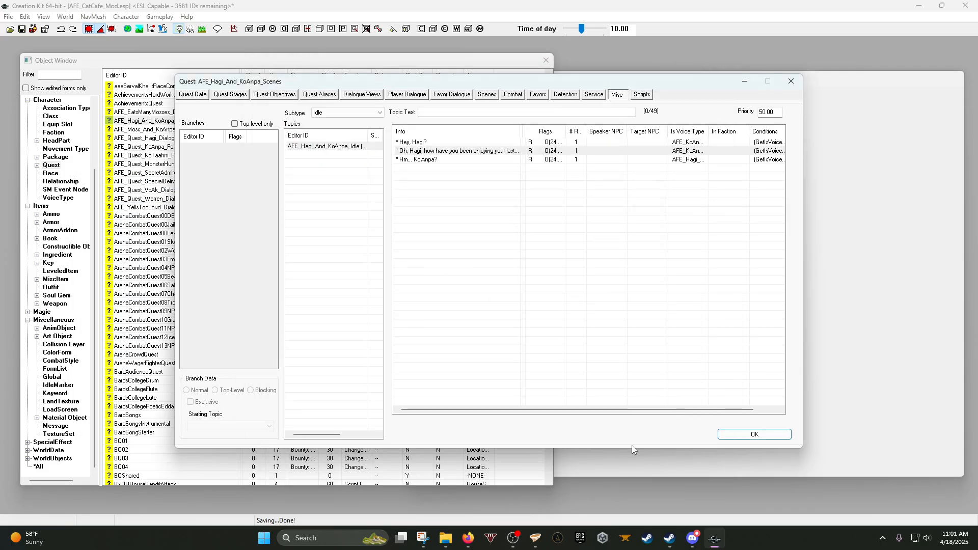
left_click(753, 434)
left_click(21, 29)
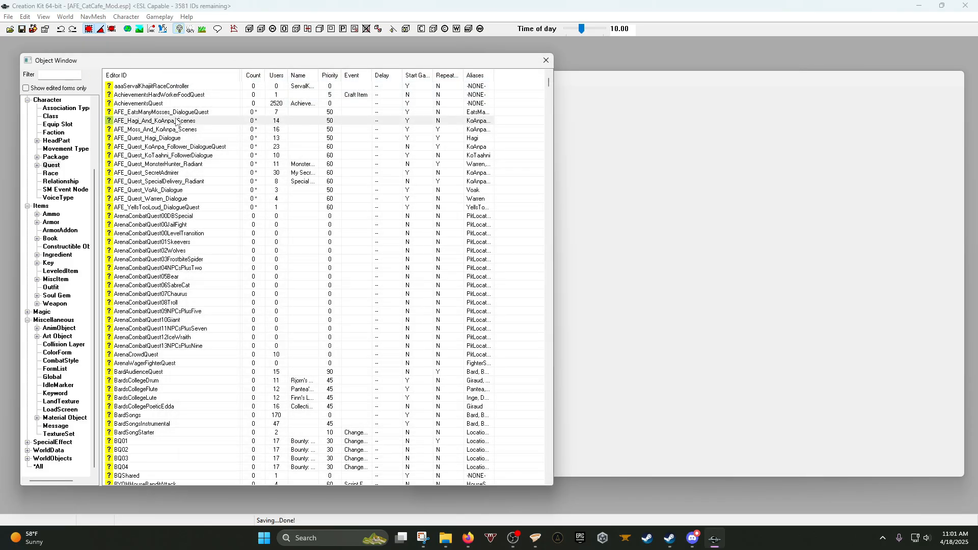
Reopen the AFE_Hagi_And_KoAnpa_Scenes quest and display its AFE_Hagi_And_KoAnpa_Scene02 scene.
double_click(175, 121)
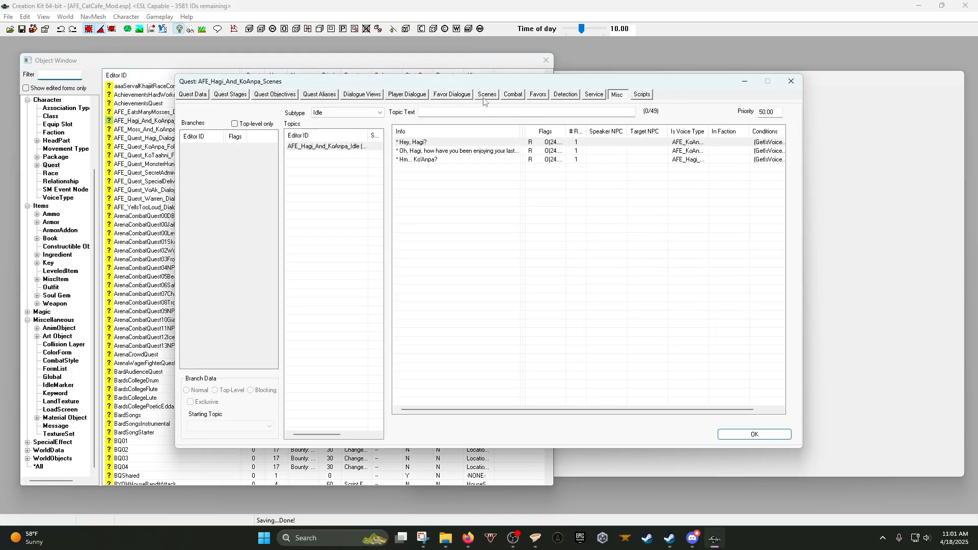
left_click(488, 95)
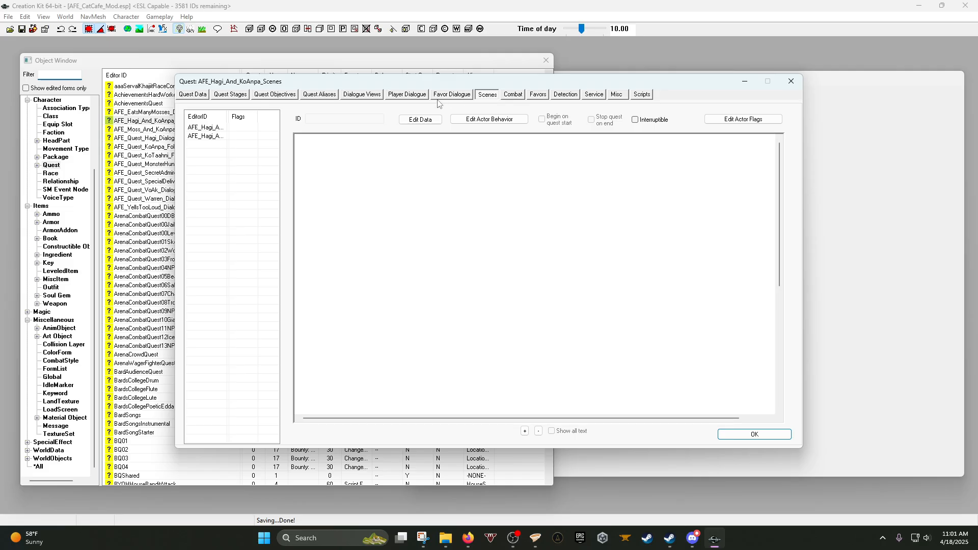
left_click(214, 137)
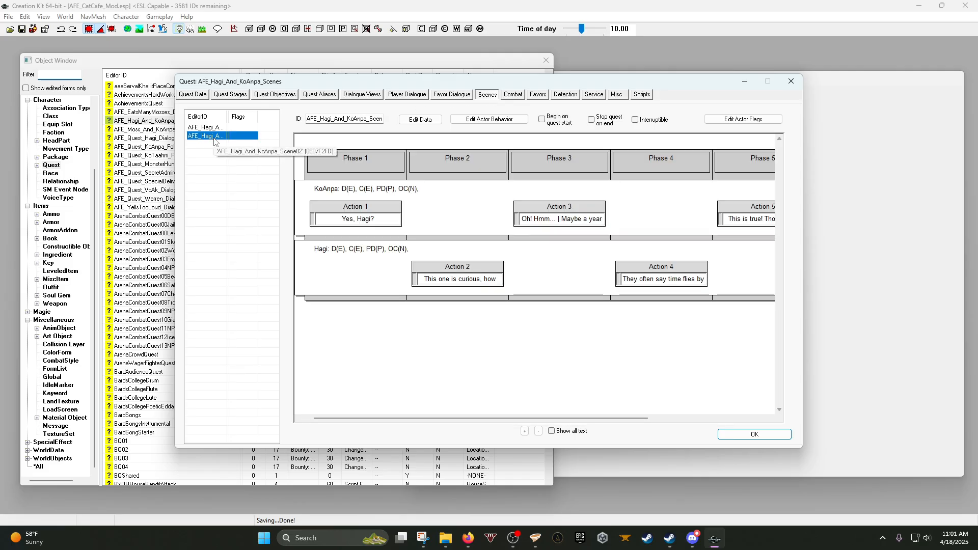
Try to create a new scene with the ID AFE_Hagi_And_KoAnpa_Scene03.
right_click(213, 163)
left_click(234, 169)
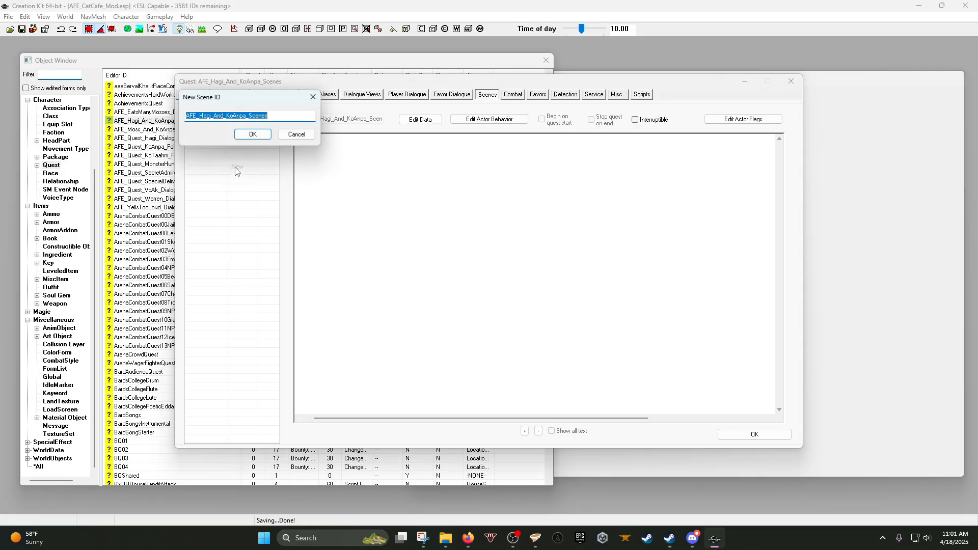
left_click(269, 115)
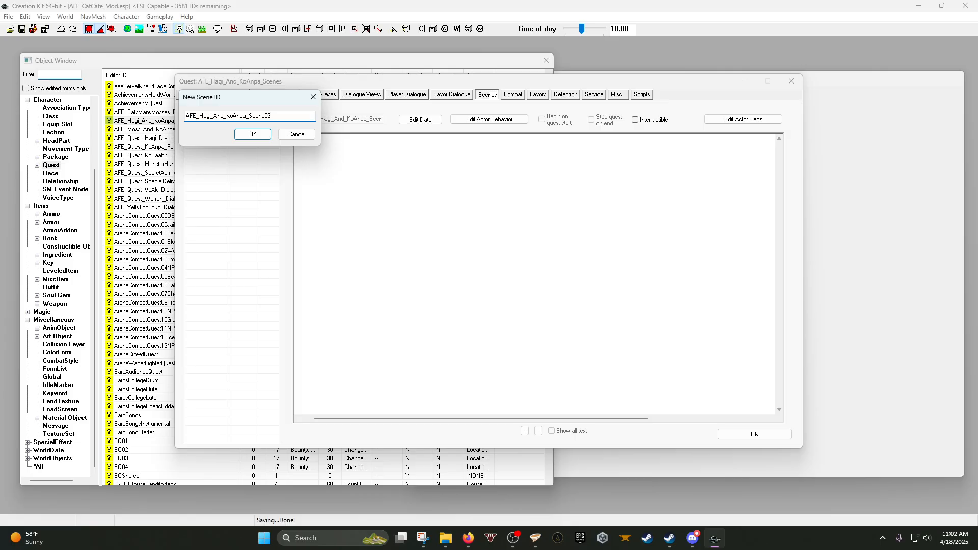
left_click(250, 134)
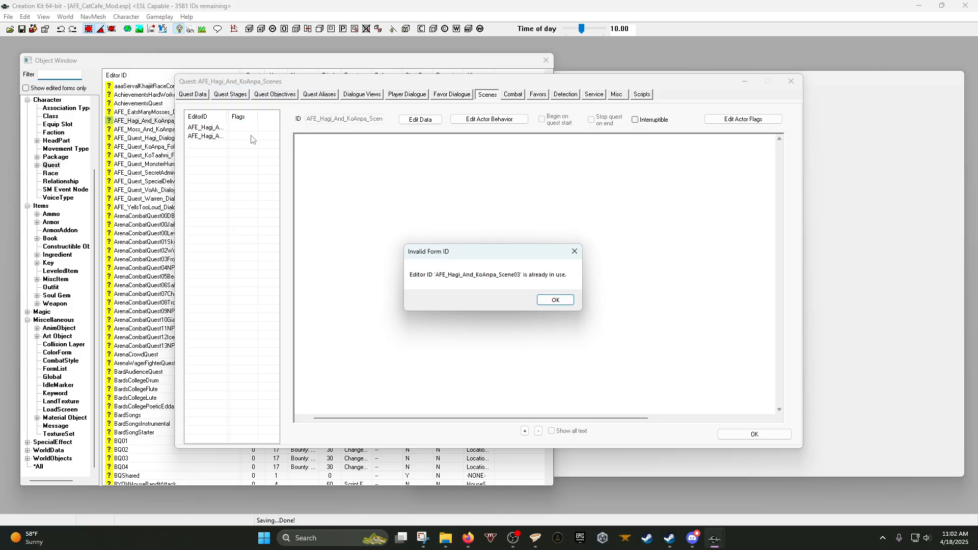
left_click(561, 301)
Create a new scene in the quest under an unused AFE_Hagi_And_KoAnpa scene ID.
key("End")
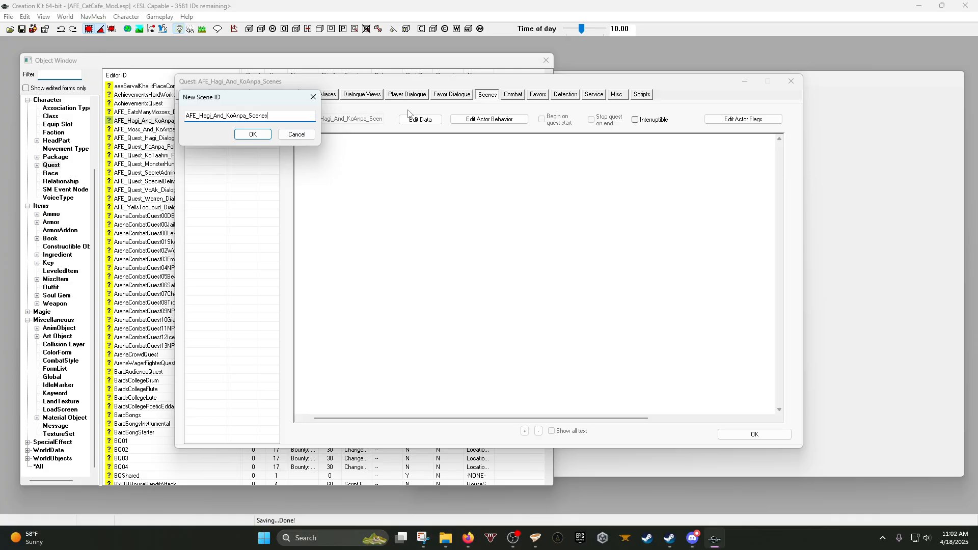
key("BackSpace")
key("BackSpace")
key("BackSpace")
key("BackSpace")
key("BackSpace")
type("_Scen")
left_click(253, 134)
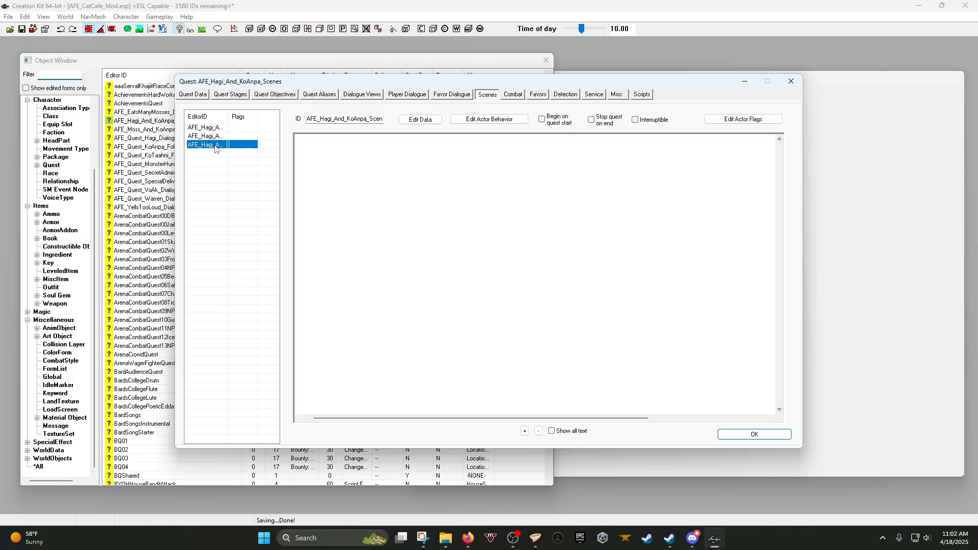
Add the quest aliases Hagi and KoAnpa as actors of the new scene, with Hagi first.
right_click(349, 164)
left_click(367, 171)
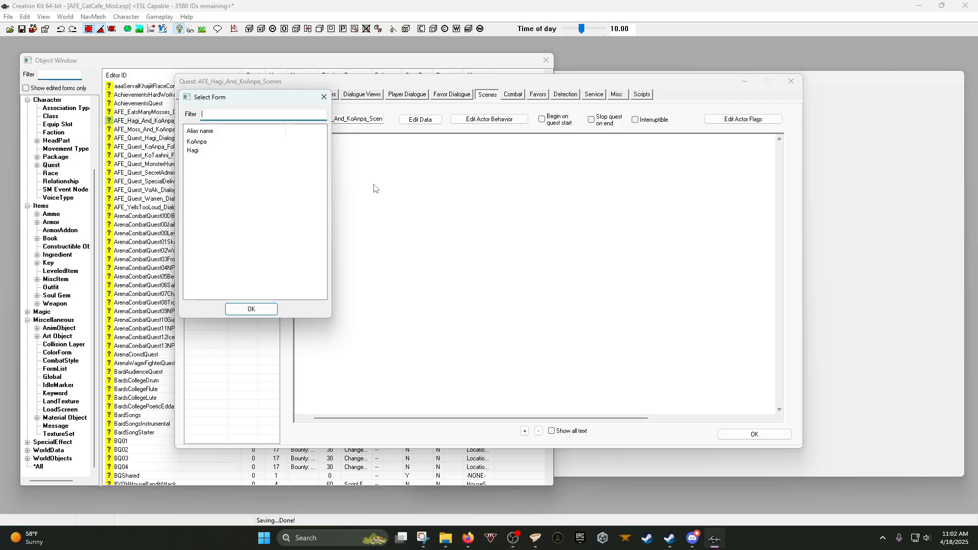
double_click(196, 152)
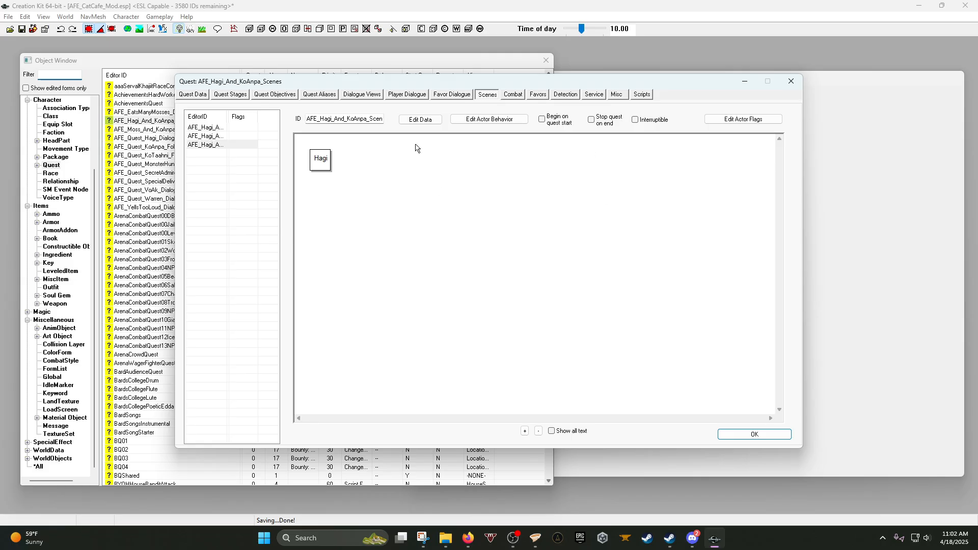
right_click(332, 190)
left_click(367, 196)
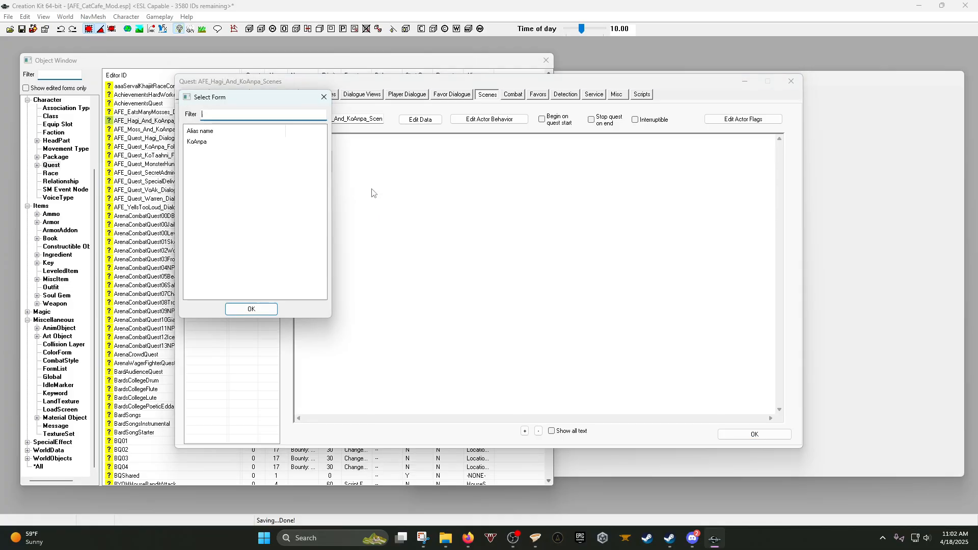
double_click(200, 145)
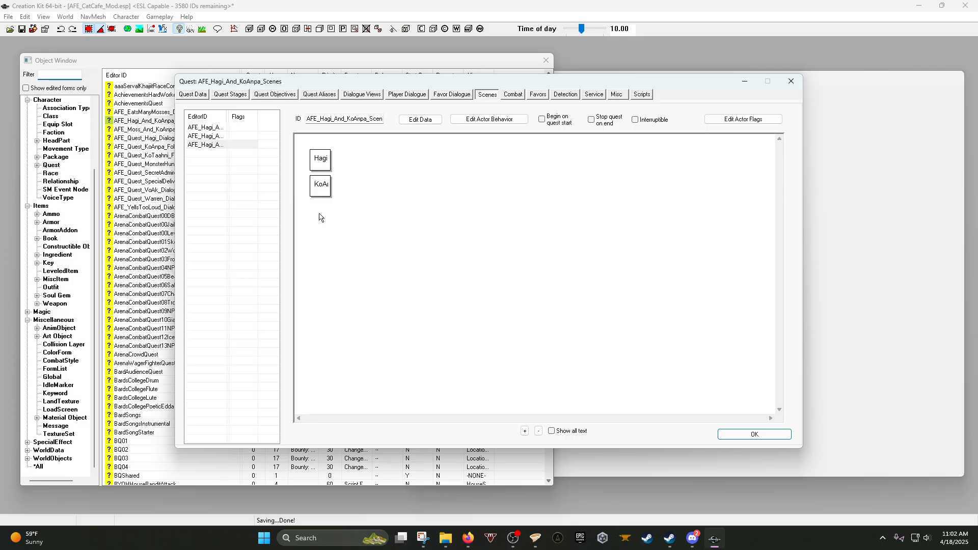
Add a first phase to the new scene and start a dialogue action for Hagi in it.
right_click(352, 183)
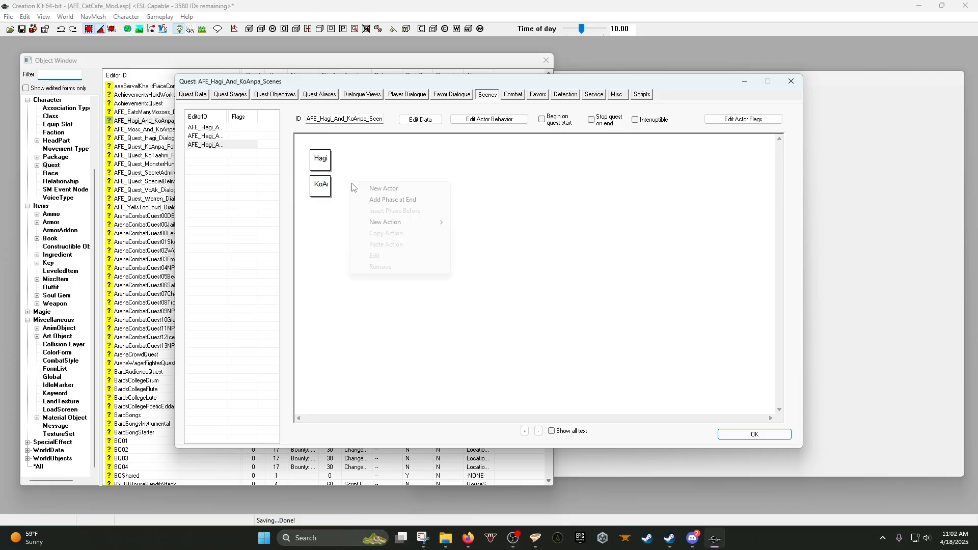
left_click(377, 201)
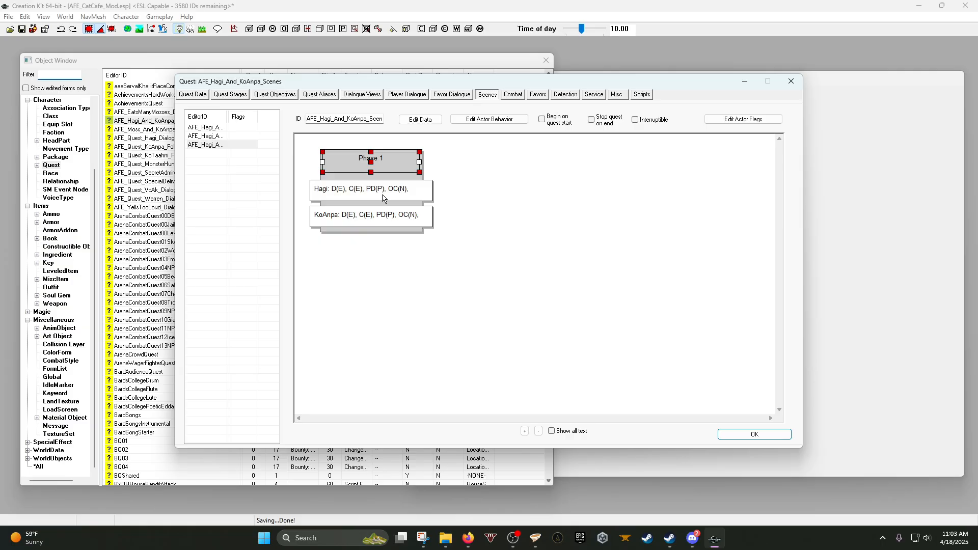
right_click(377, 198)
mouse_move(405, 238)
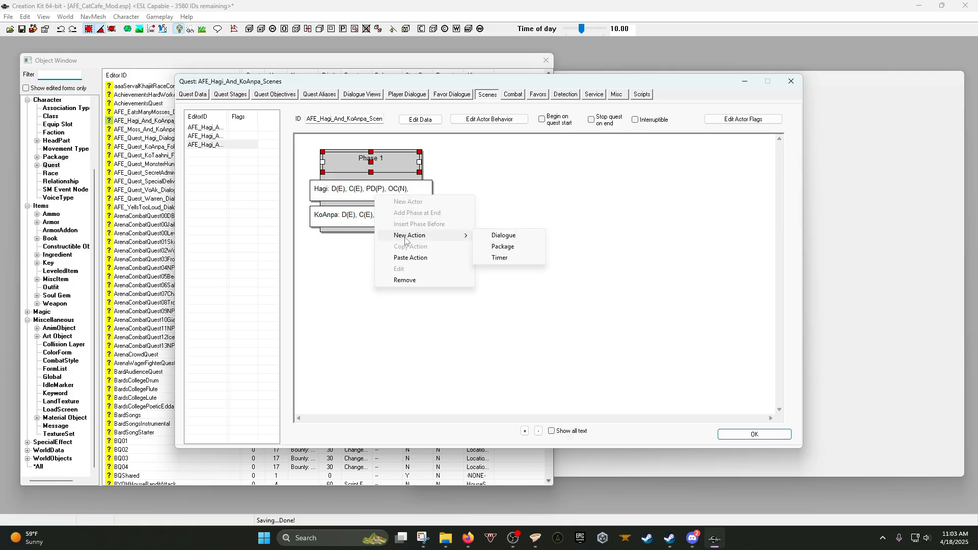
left_click(519, 240)
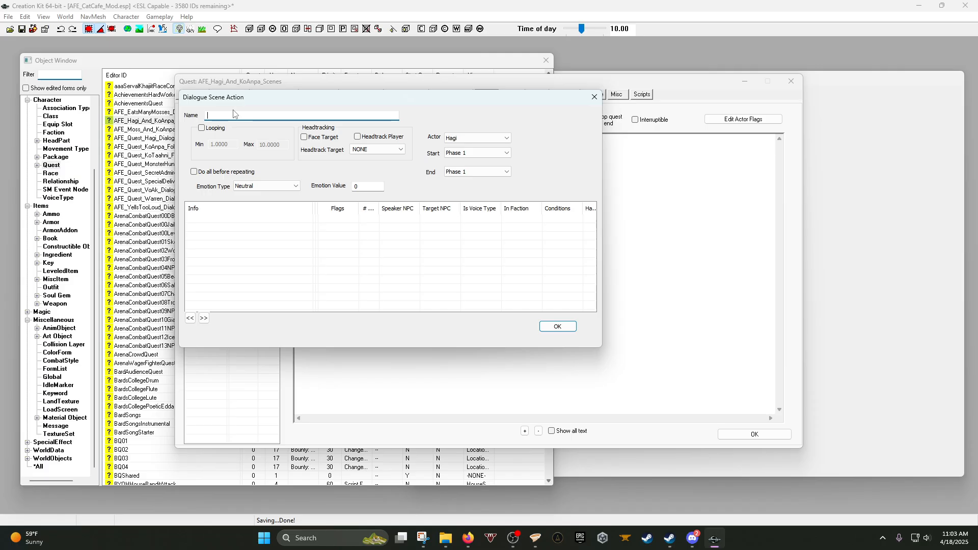
Make Hagi's dialogue action face its target and set KoAnpa as the headtrack target, leaving player headtracking off.
left_click(329, 140)
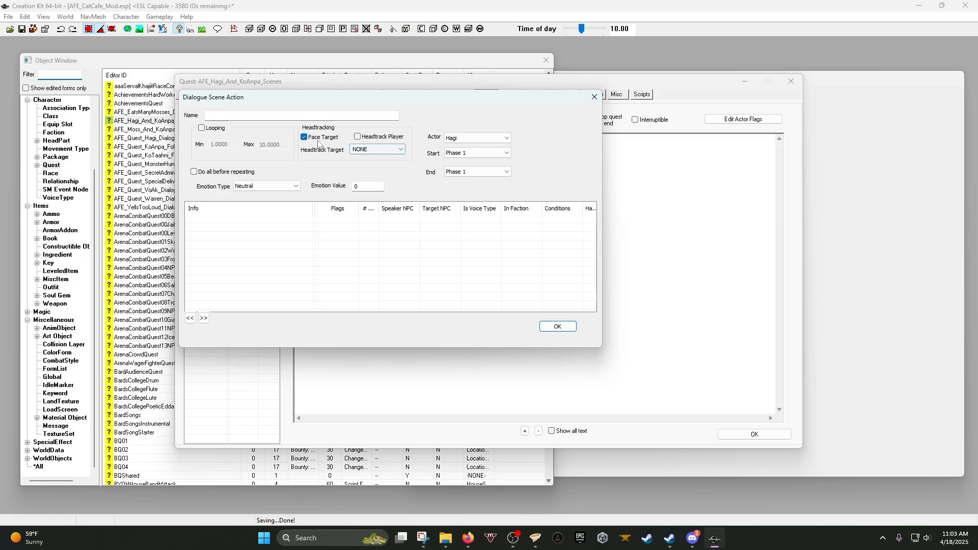
left_click(370, 152)
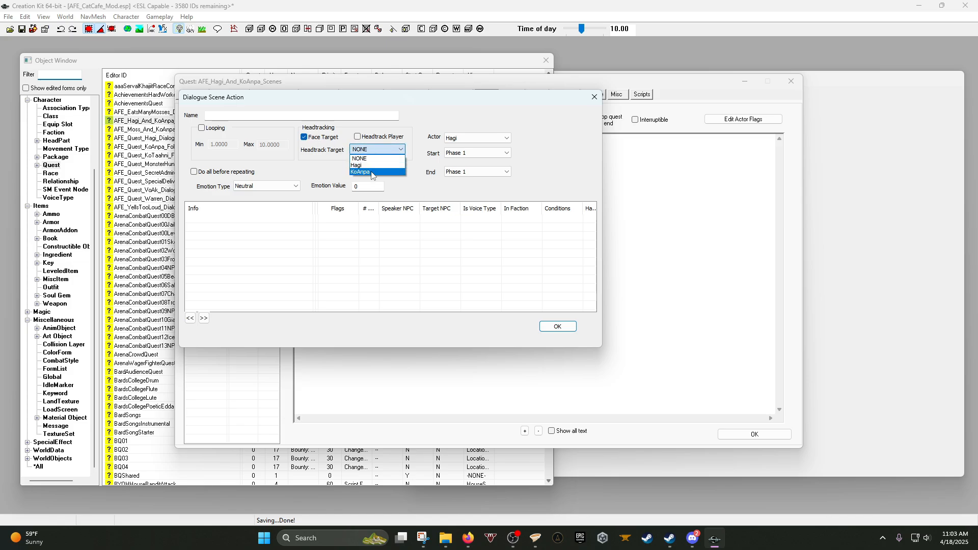
left_click(370, 171)
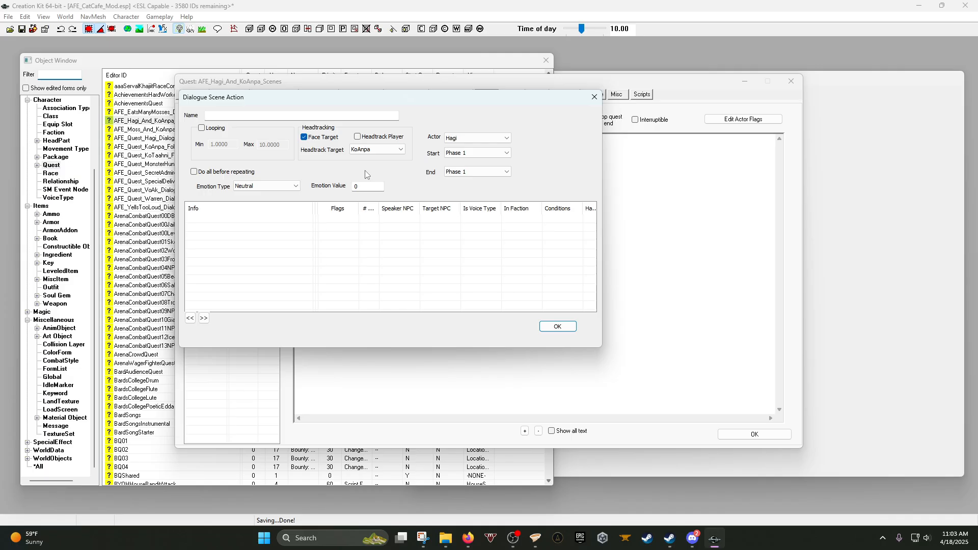
left_click(382, 137)
left_click(382, 138)
left_click(378, 149)
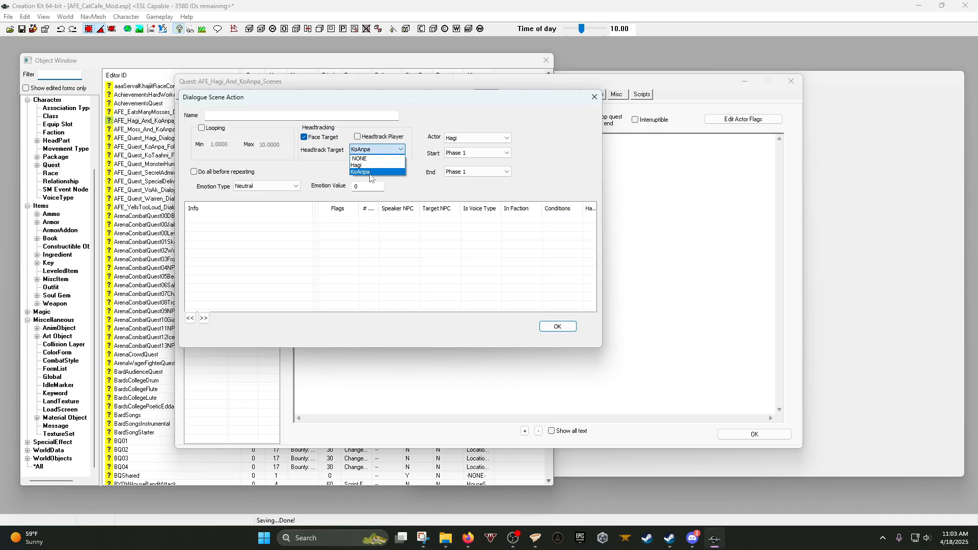
left_click(370, 174)
left_click(359, 150)
left_click(371, 173)
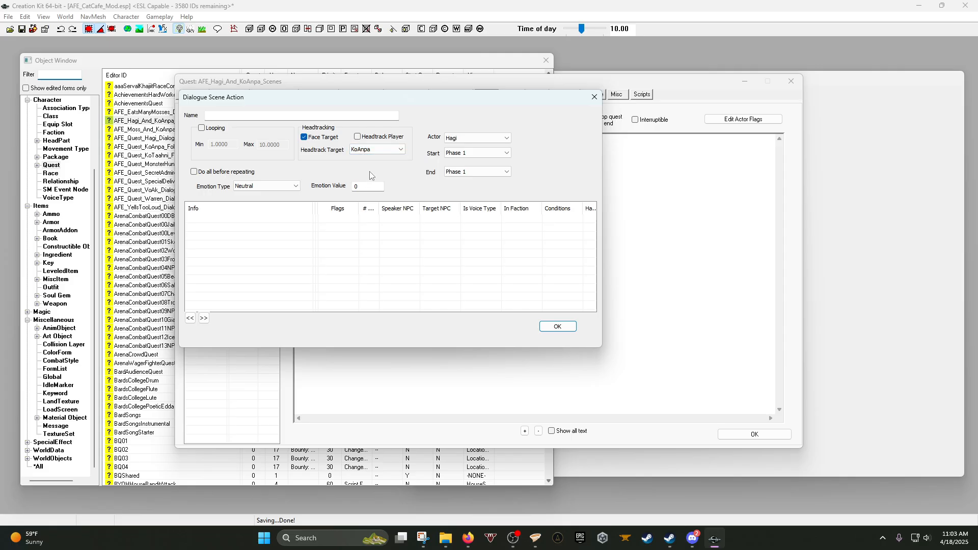
Examine the available start phases, end phases and emotion types for Hagi's dialogue action.
left_click(467, 156)
left_click(466, 156)
left_click(473, 171)
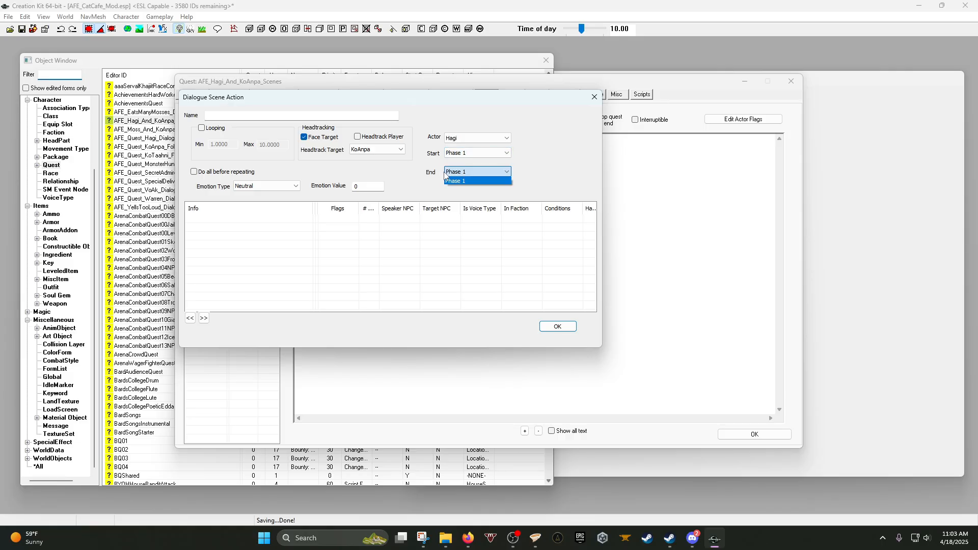
left_click(436, 175)
left_click(459, 172)
left_click(419, 164)
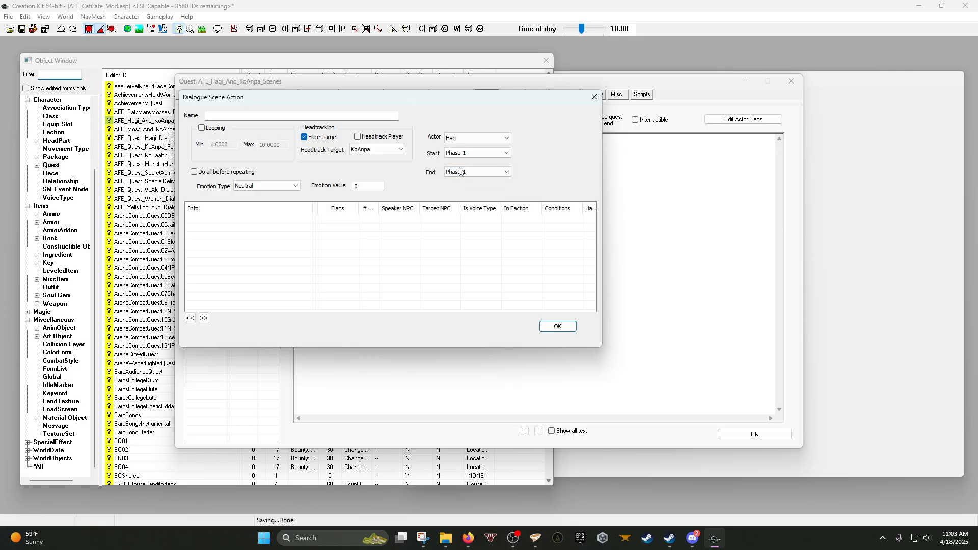
left_click(460, 172)
left_click(423, 180)
left_click(456, 154)
left_click(463, 163)
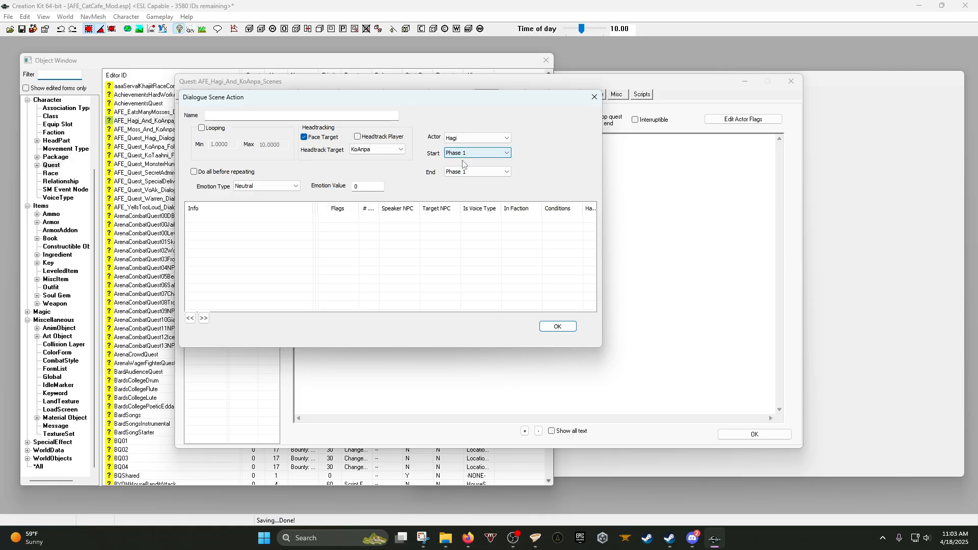
left_click(465, 172)
left_click(463, 180)
left_click(468, 172)
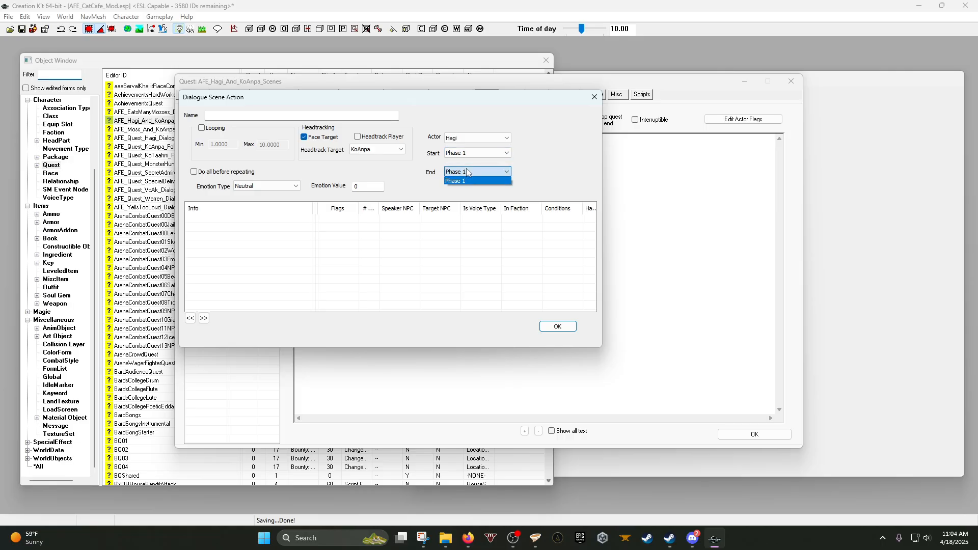
left_click(425, 176)
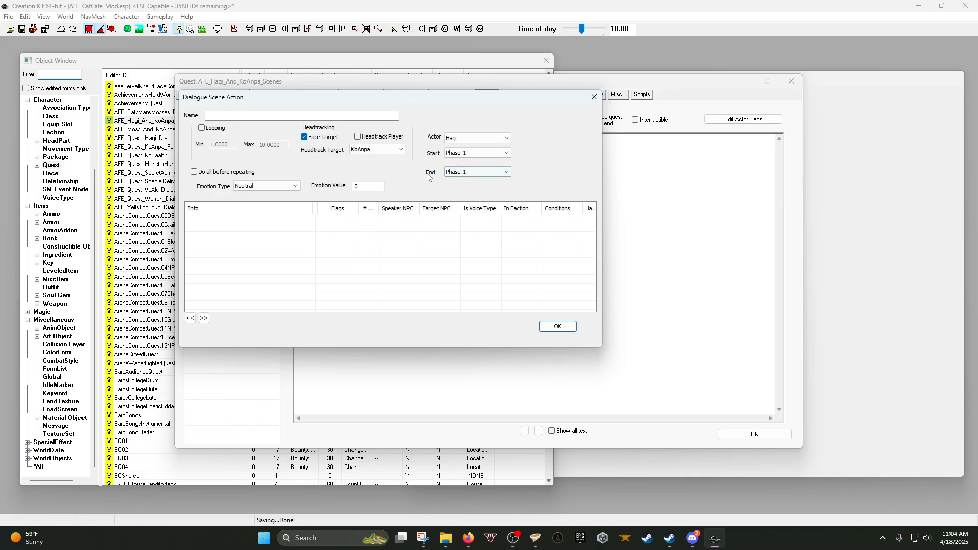
left_click(461, 173)
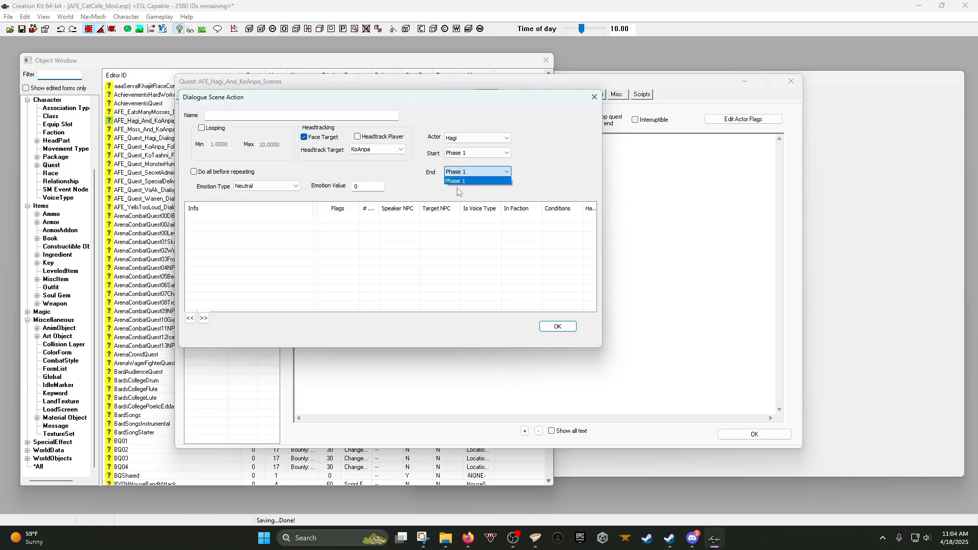
left_click(426, 184)
left_click(467, 174)
left_click(419, 176)
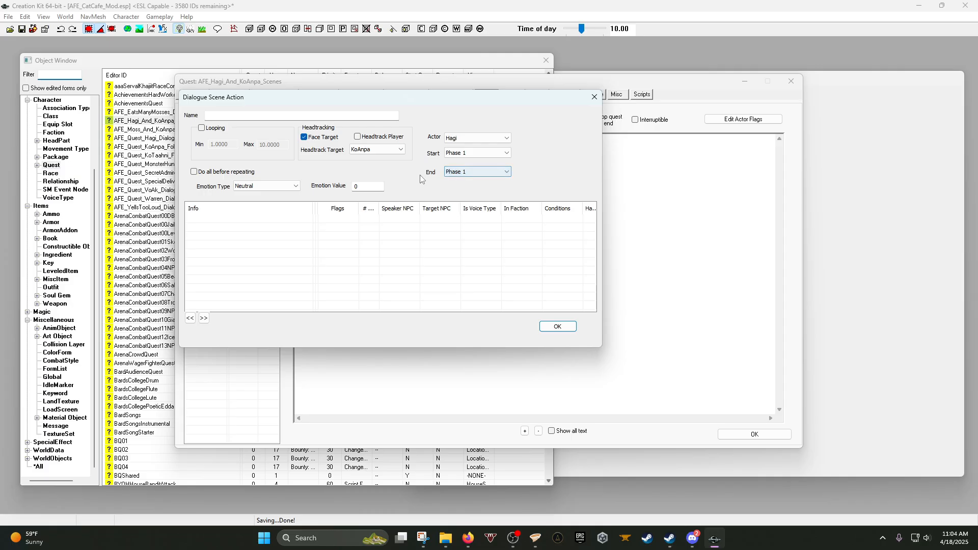
left_click(273, 187)
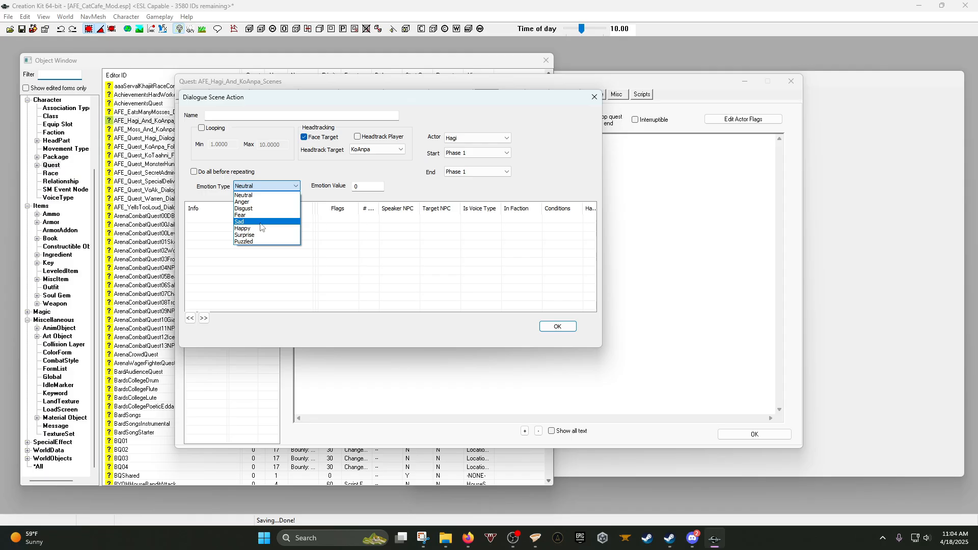
left_click(328, 162)
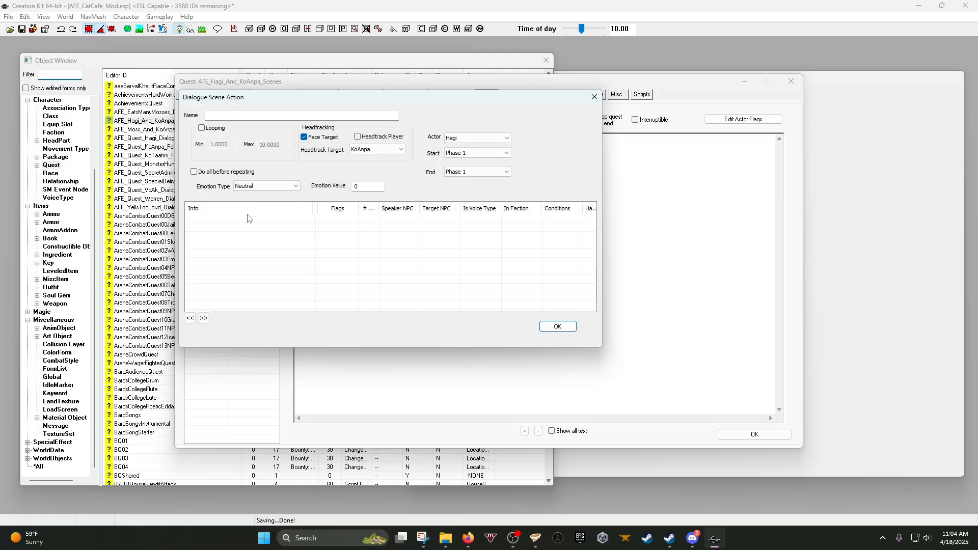
Add a new info to Hagi's dialogue action with the response "This one has enjoyed getting lost in new worlds.".
right_click(283, 239)
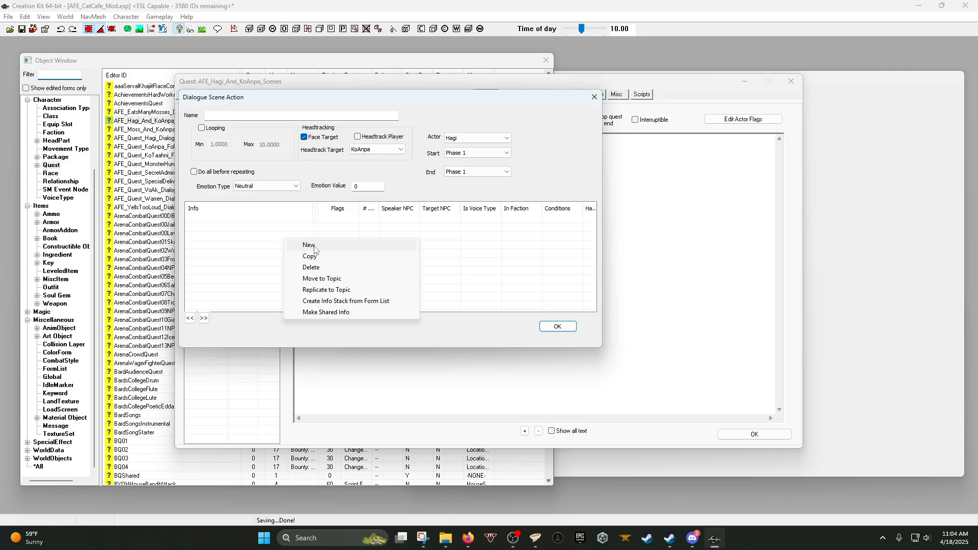
left_click(315, 247)
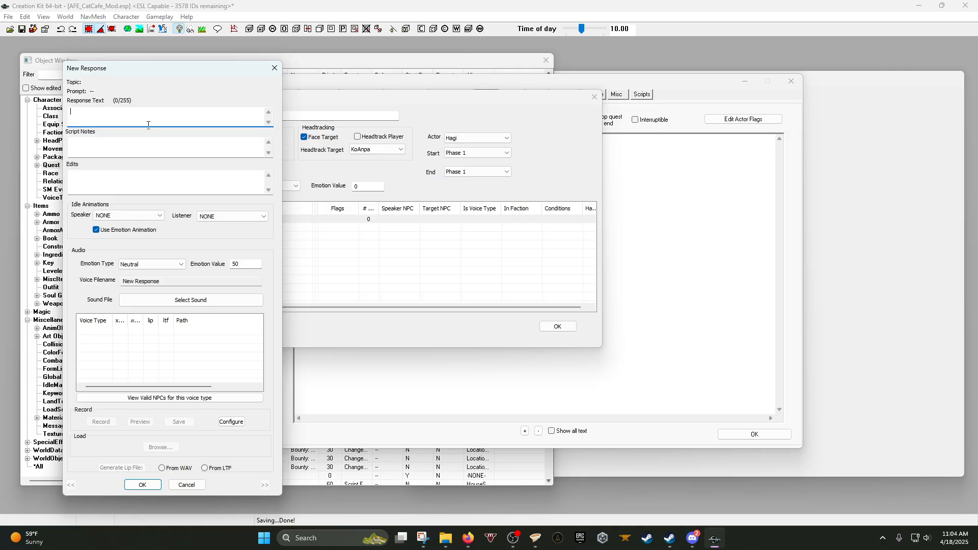
type("This one has enjoyed getting lost in new world")
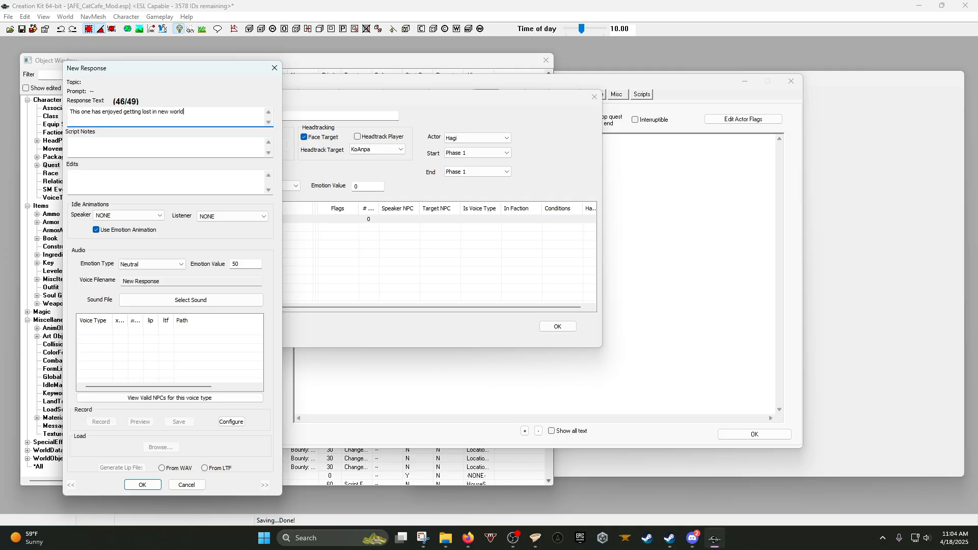
type("s,")
key("BackSpace")
key("BackSpace")
type(".")
left_click(152, 488)
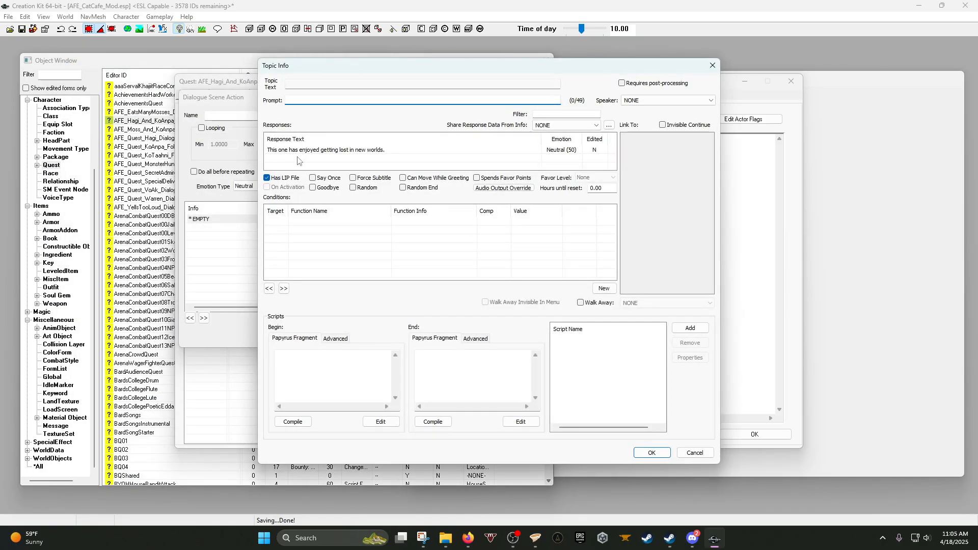
Add a second response reading "Thank you for always bringing this one new things to read, it truly makes Khajiit's day.".
left_click_drag(326, 70, 252, 84)
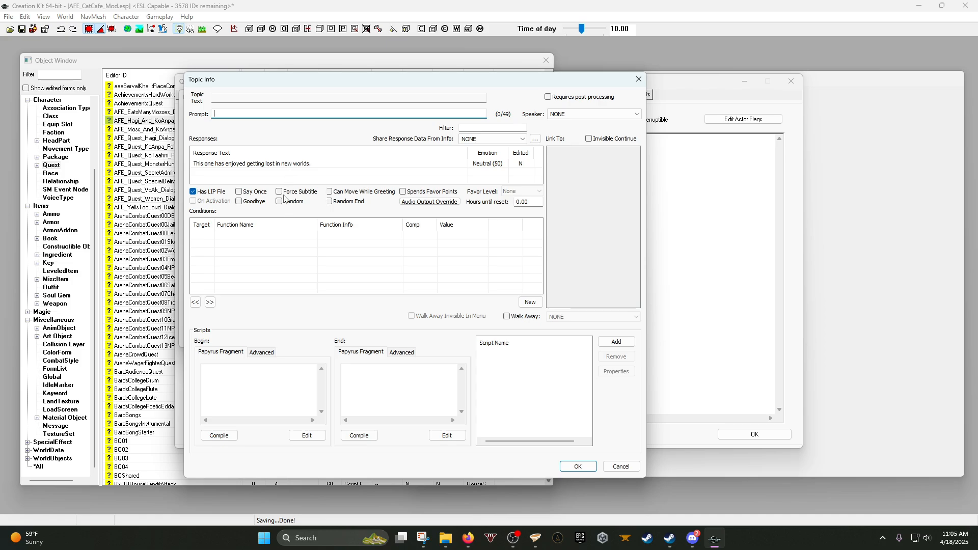
right_click(275, 177)
left_click(297, 181)
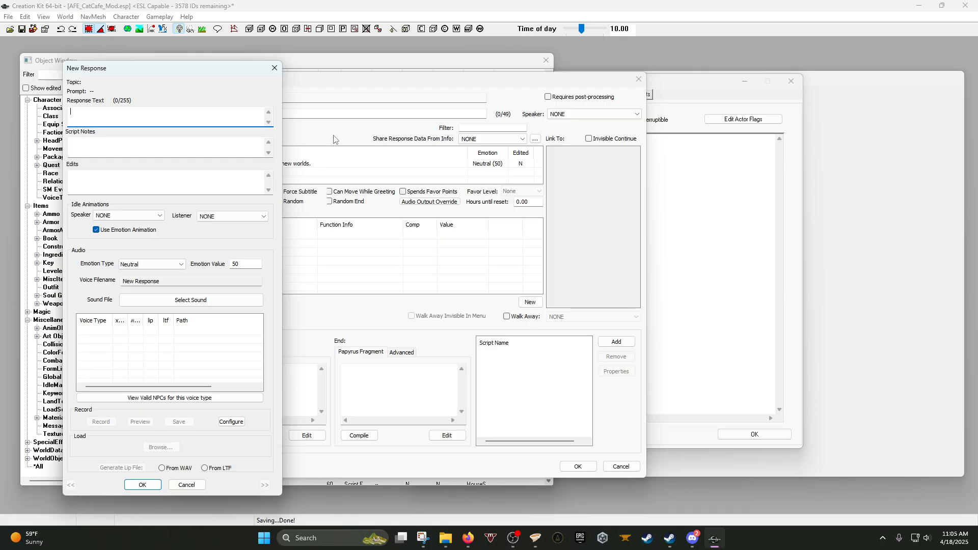
type("Thank you, it is always a joy to explore ")
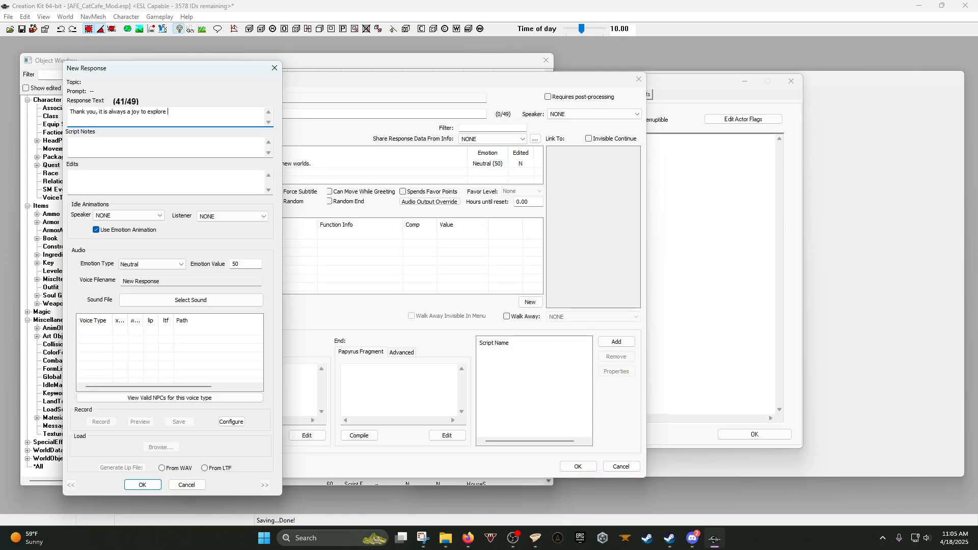
type("book")
key("BackSpace")
key("BackSpace")
key("BackSpace")
key("BackSpace")
key("BackSpace")
key("BackSpace")
key("BackSpace")
key("BackSpace")
key("BackSpace")
key("BackSpace")
key("BackSpace")
key("BackSpace")
key("BackSpace")
type("bring me new adventures to read.")
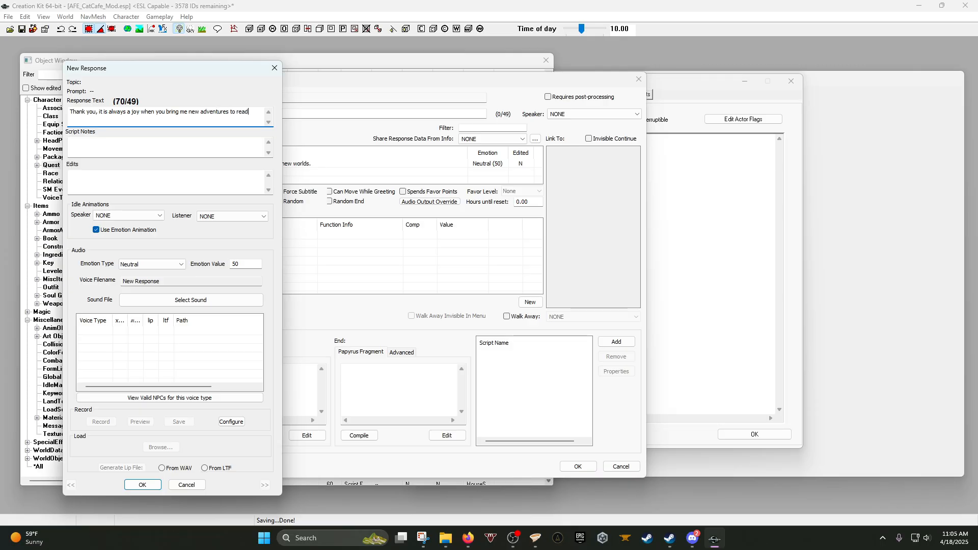
key("BackSpace")
key("BackSpace")
key("BackSpace")
key("BackSpace")
key("BackSpace")
key("BackSpace")
key("BackSpace")
key("BackSpace")
key("BackSpace")
key("BackSpace")
key("BackSpace")
key("BackSpace")
key("BackSpace")
key("BackSpace")
key("BackSpace")
key("BackSpace")
key("BackSpace")
key("BackSpace")
key("BackSpace")
key("BackSpace")
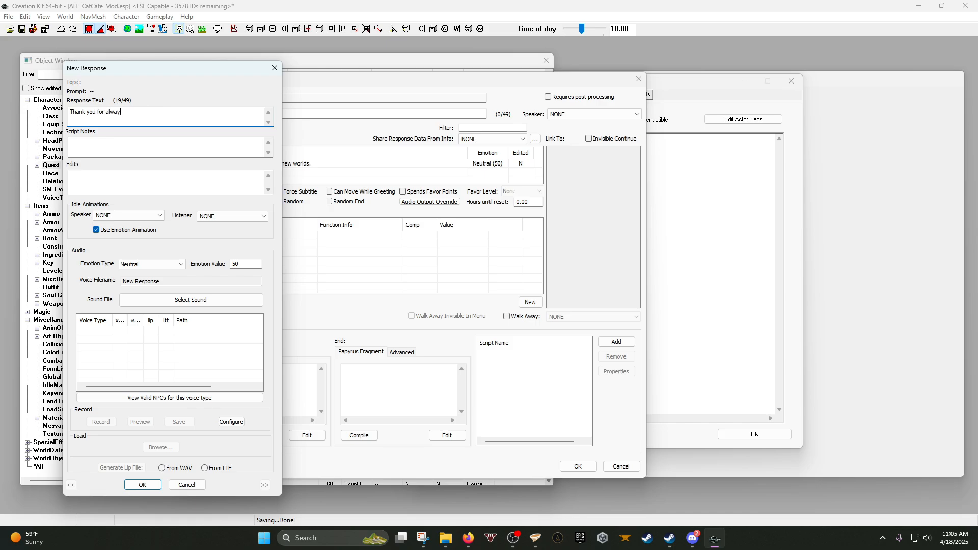
type("ng this one new things t o")
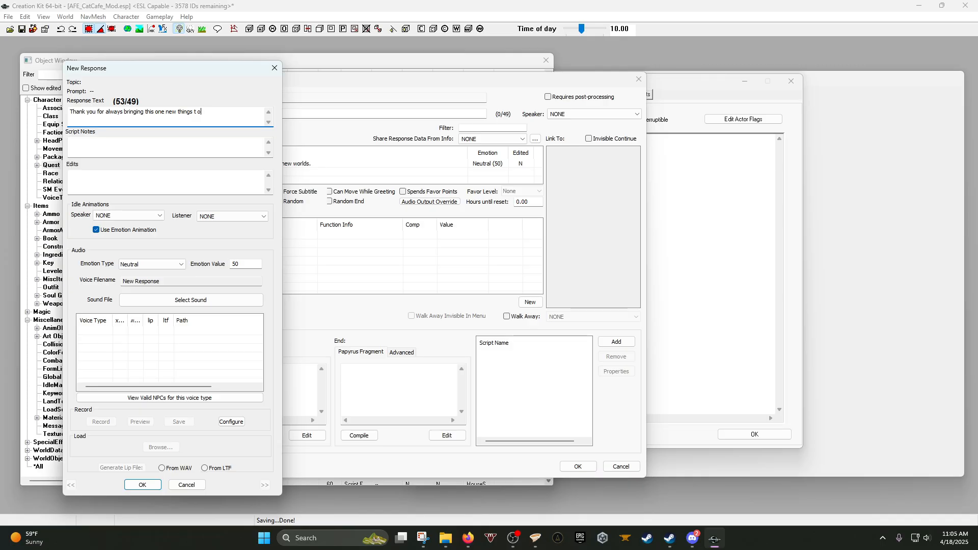
type(" read, it truly makes Khajiit's day.")
Give the second response the Happy emotion with a value of 15 and accept it.
left_click(143, 265)
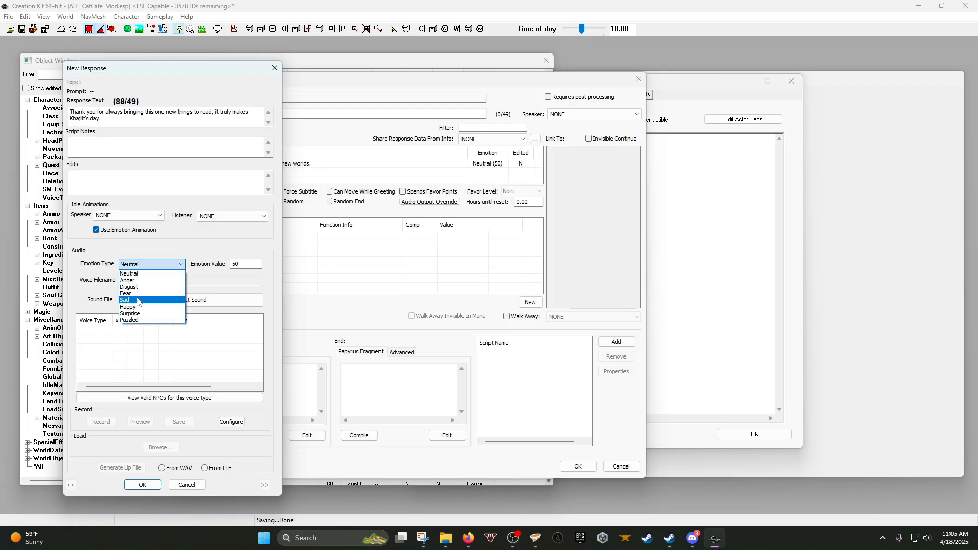
left_click(133, 308)
double_click(254, 265)
type("15")
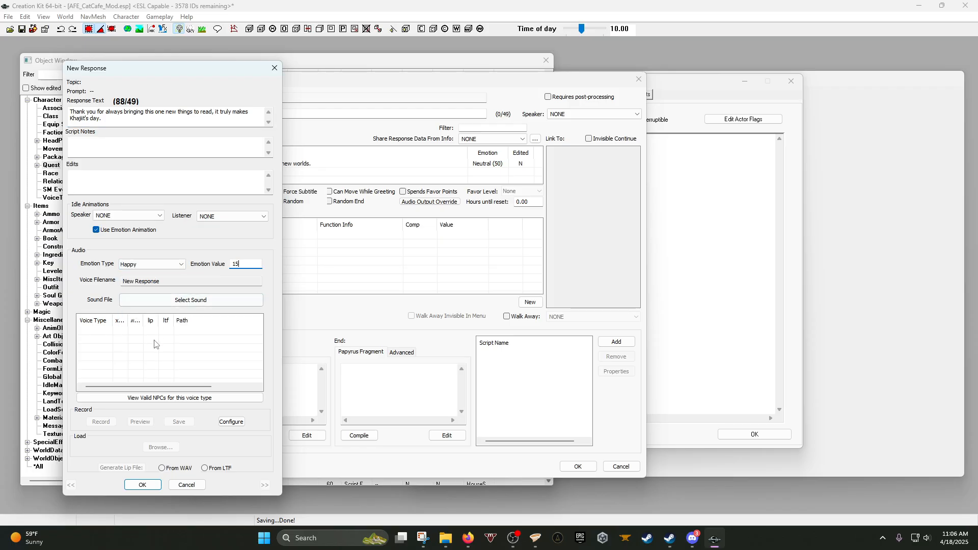
left_click(142, 484)
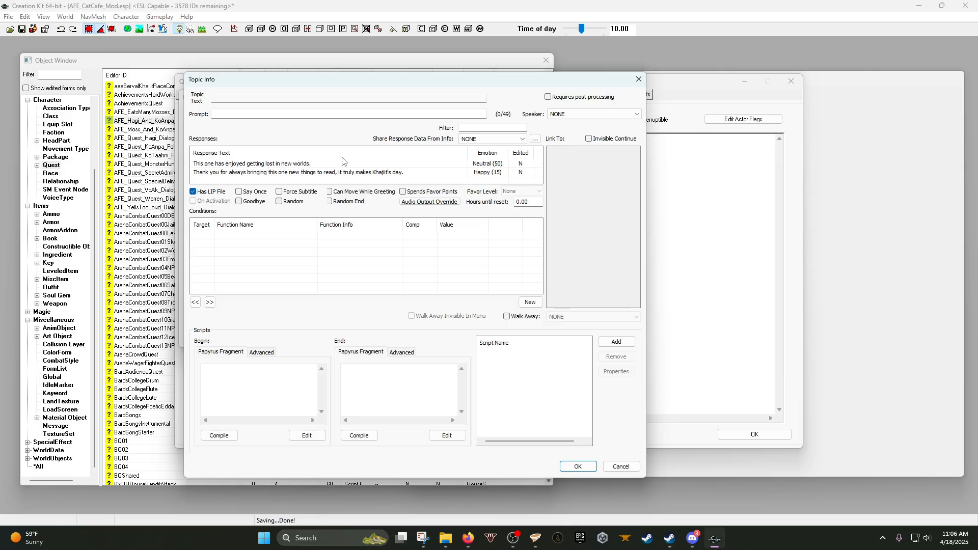
Reopen the "Thank you" response, set its emotion value to 50 and accept the change.
double_click(369, 173)
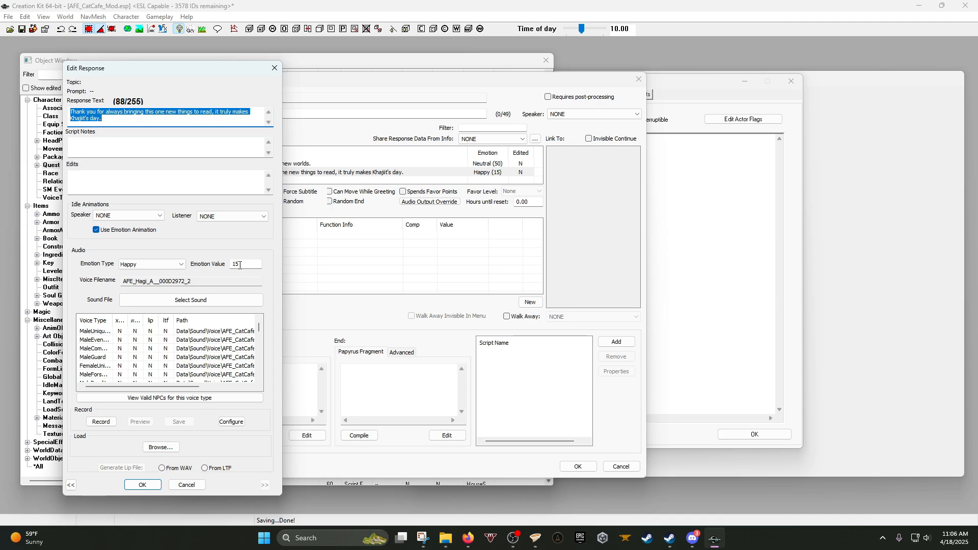
double_click(239, 265)
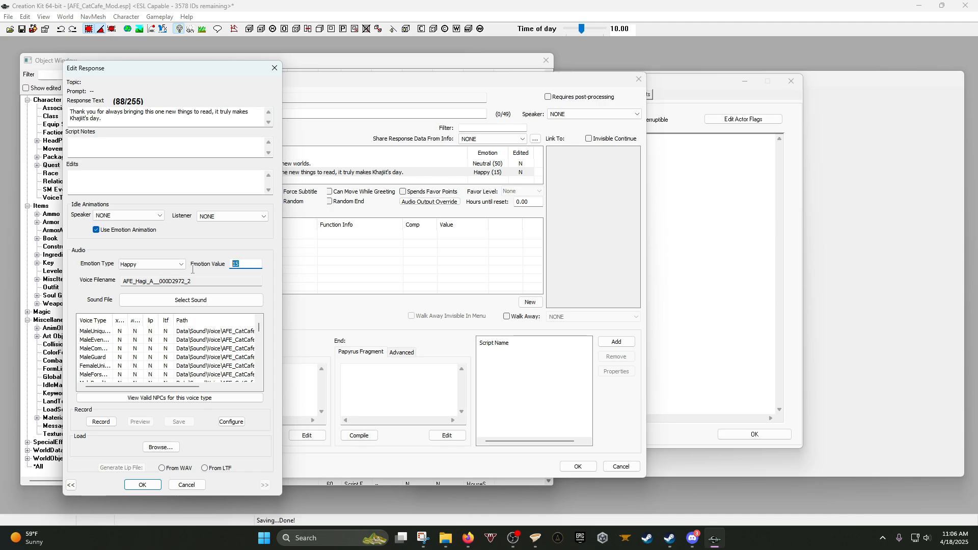
type("50")
double_click(249, 265)
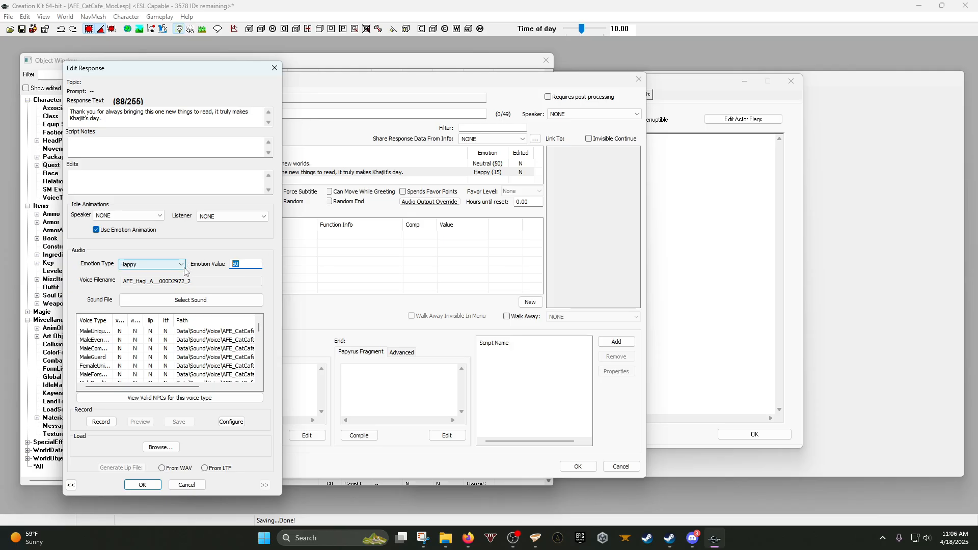
type("15")
left_click_drag(251, 265, 140, 281)
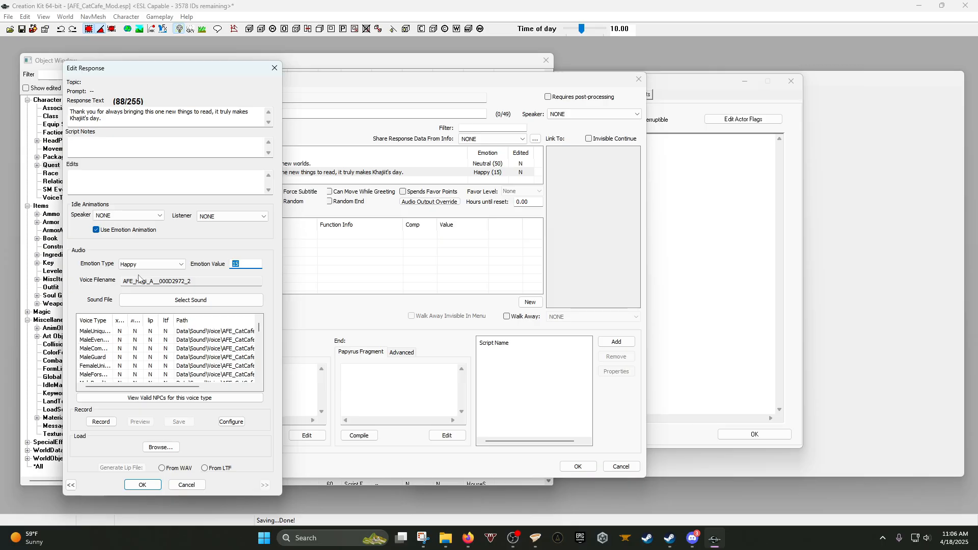
type("100")
left_click_drag(257, 263, 189, 280)
type("50")
left_click(142, 485)
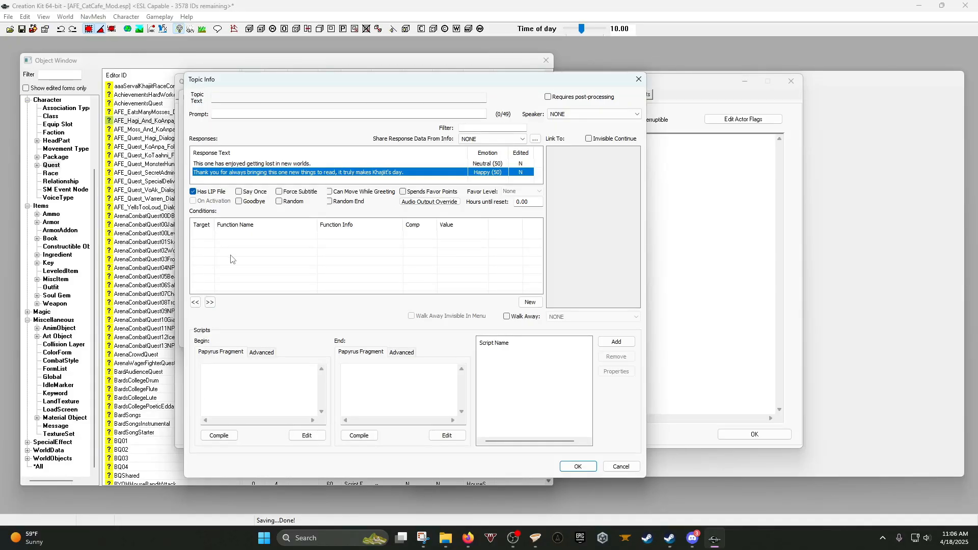
Add a condition to Hagi's topic info that uses the GetIsVoiceType function.
right_click(251, 247)
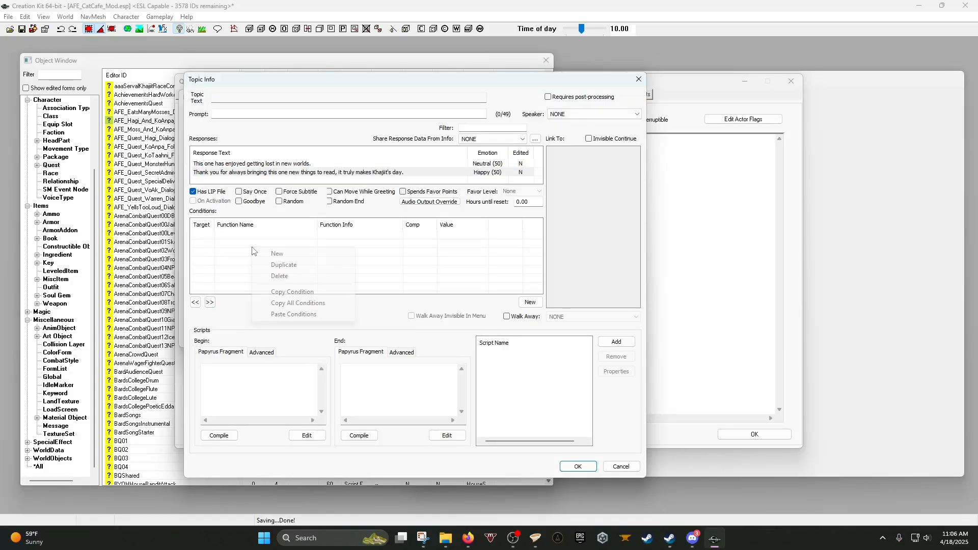
left_click(278, 257)
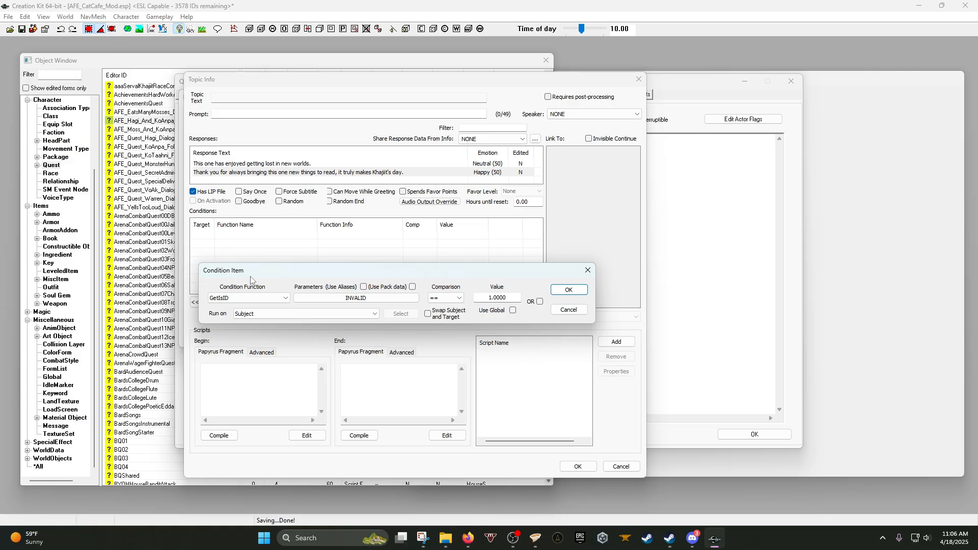
left_click(250, 299)
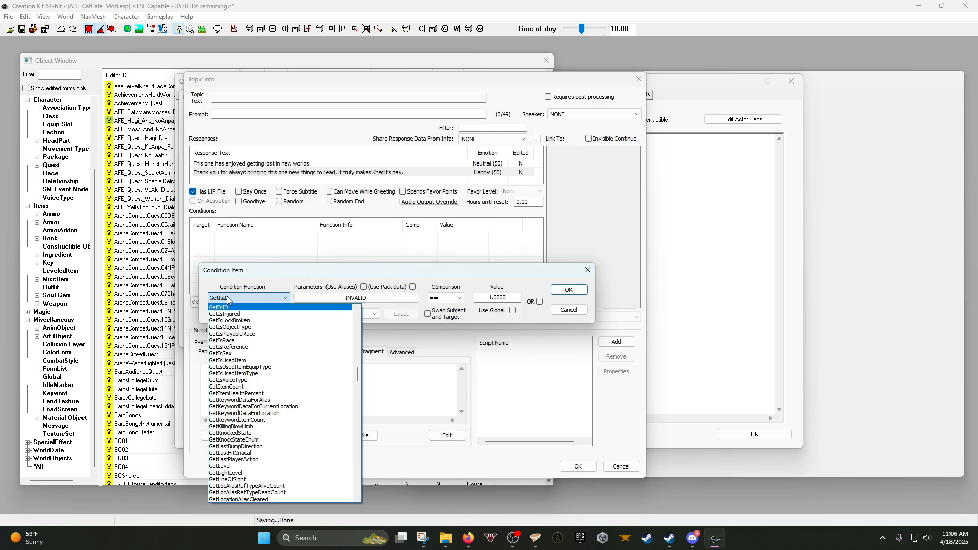
type("getisv")
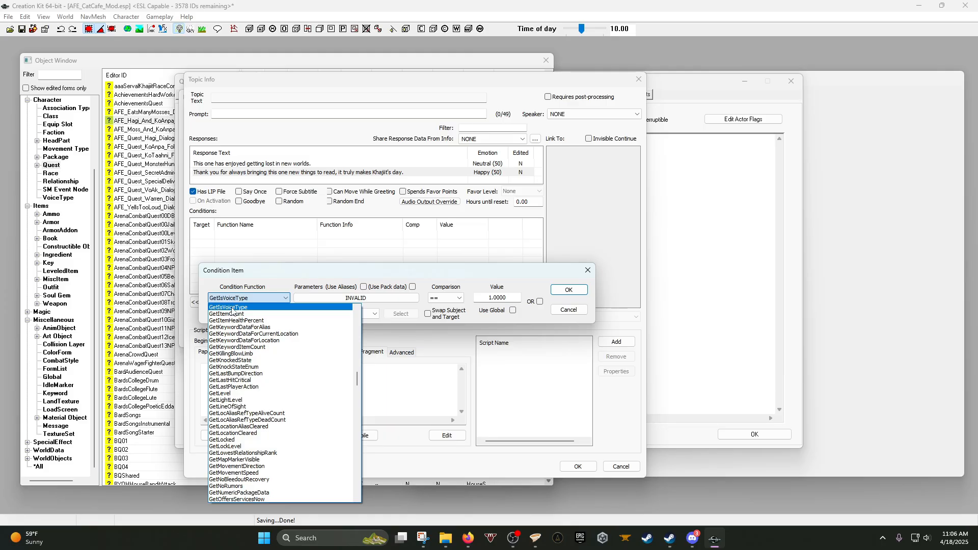
left_click(232, 308)
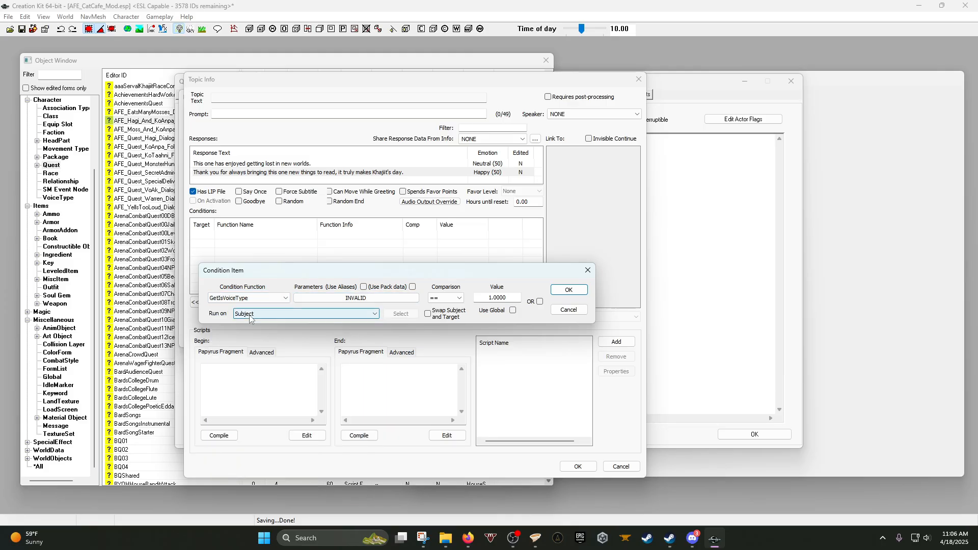
Set the condition's voice type parameter to AFE_Hagi_VT and accept the condition.
left_click(352, 299)
left_click(316, 334)
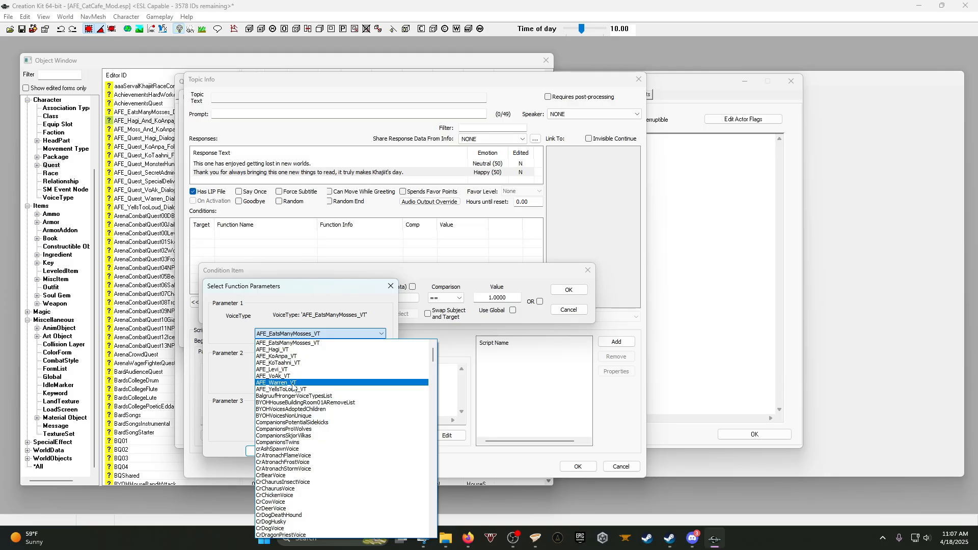
scroll(304, 439, "down", 7)
scroll(304, 439, "down", 12)
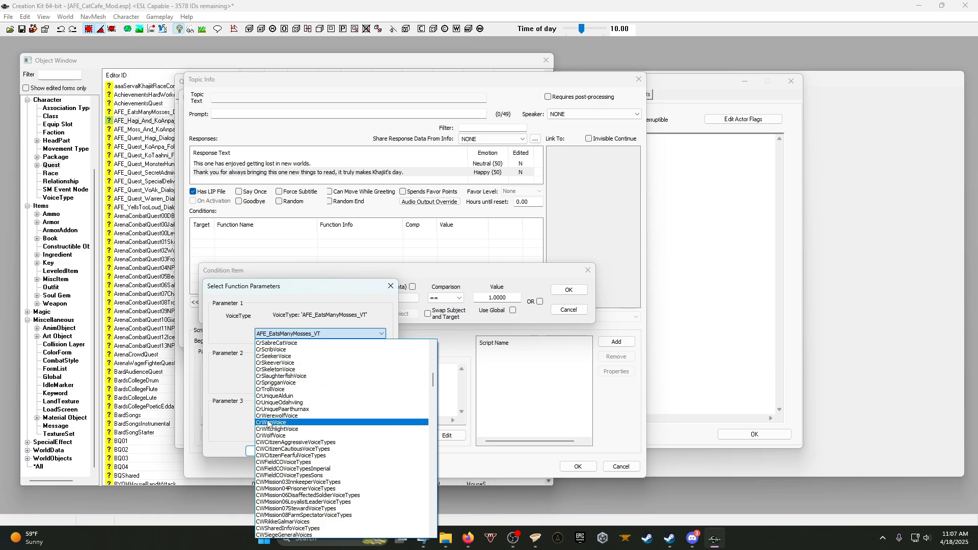
scroll(313, 403, "up", 15)
scroll(313, 403, "up", 4)
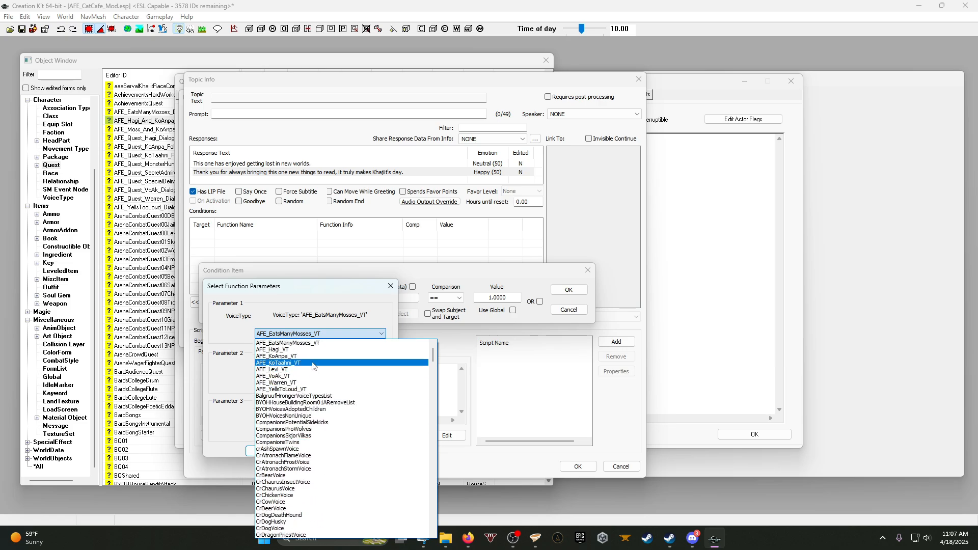
left_click(291, 351)
left_click(262, 451)
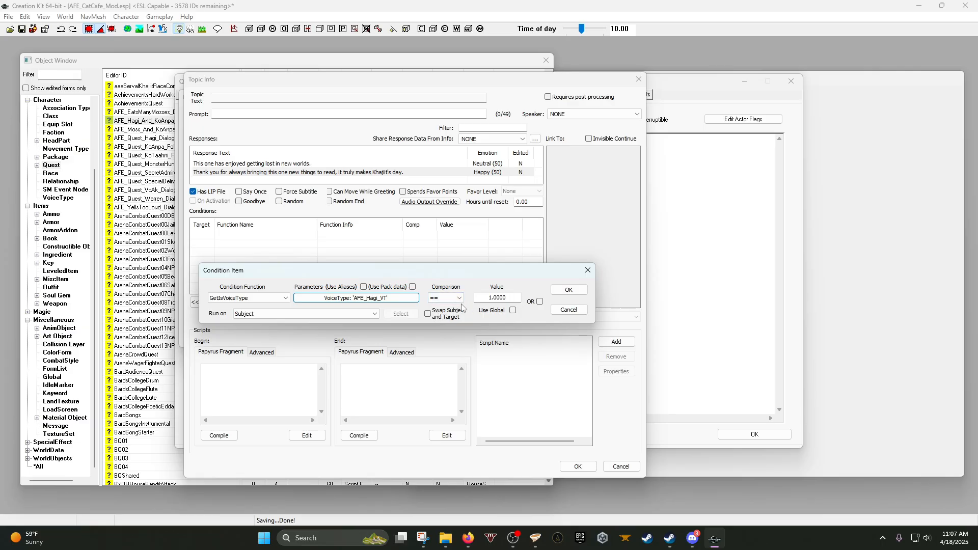
left_click(568, 289)
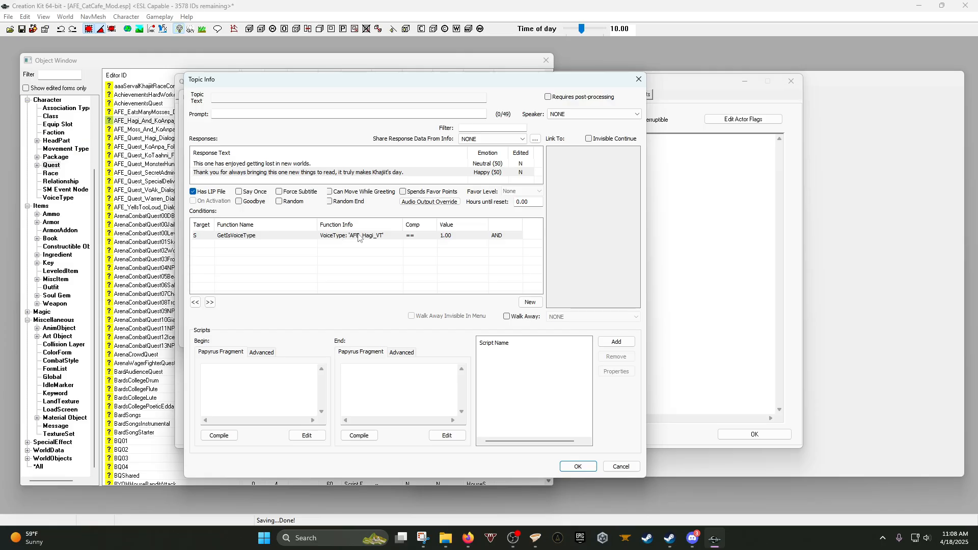
Accept Hagi's topic info, scene action and quest changes, and save the plugin.
left_click(578, 467)
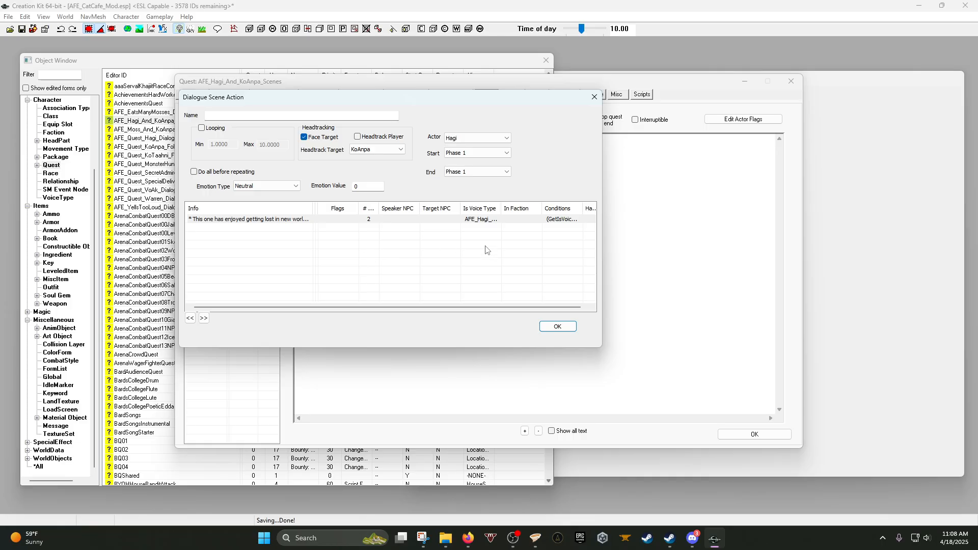
left_click(546, 327)
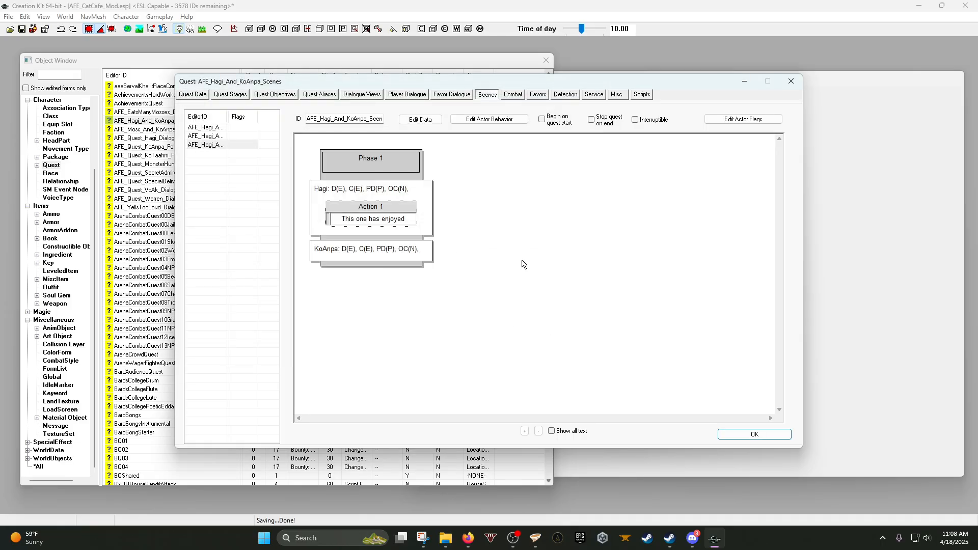
left_click(724, 436)
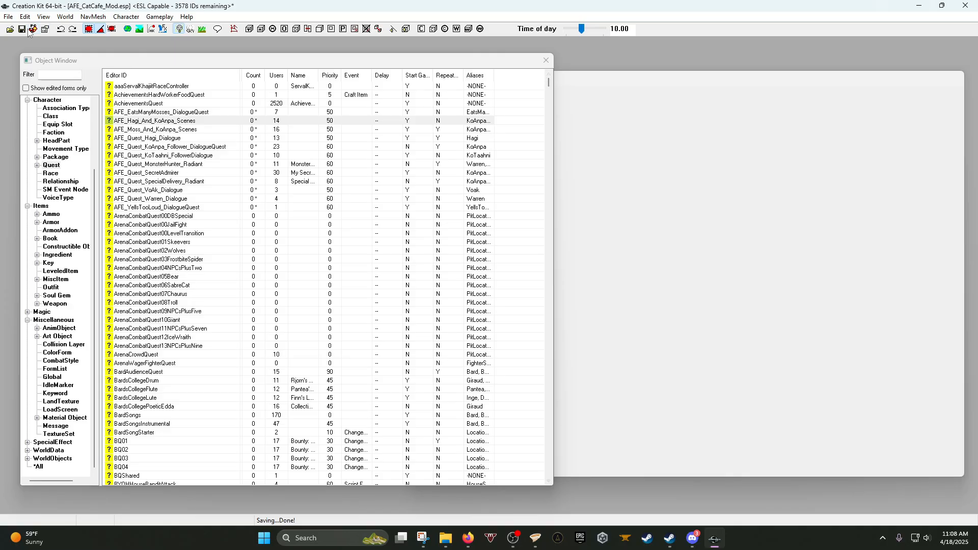
left_click(21, 29)
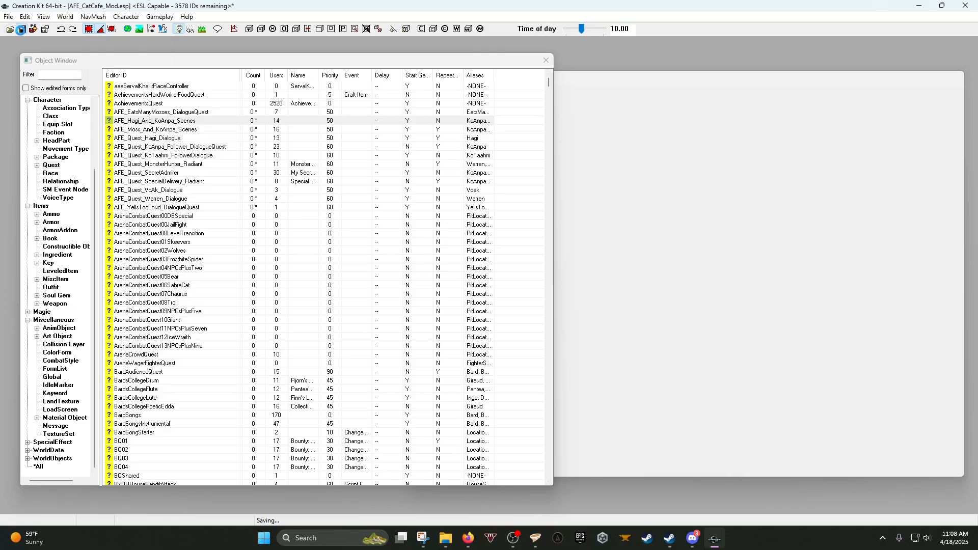
Reopen the AFE_Hagi_And_KoAnpa_Scenes quest, select its third scene and show all dialogue text in the scene layout.
double_click(156, 121)
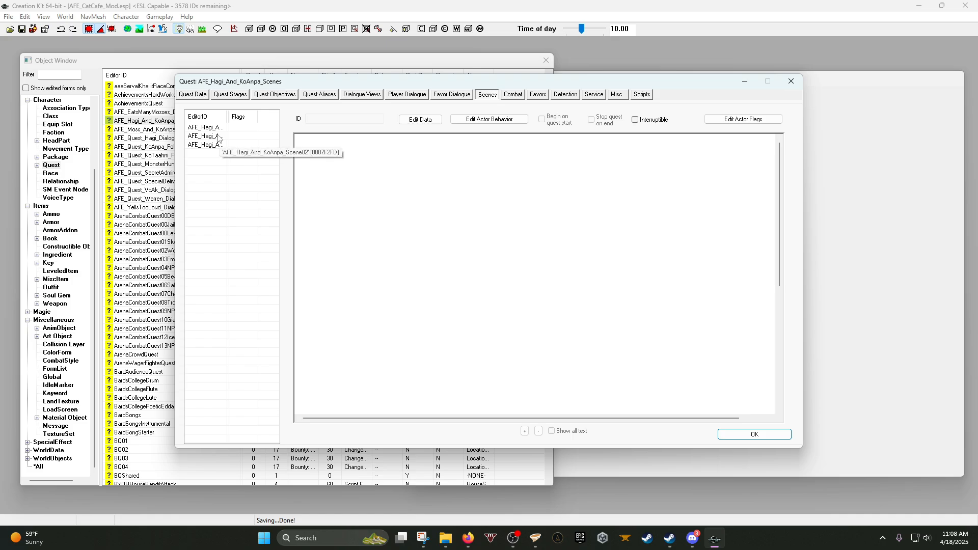
left_click(216, 144)
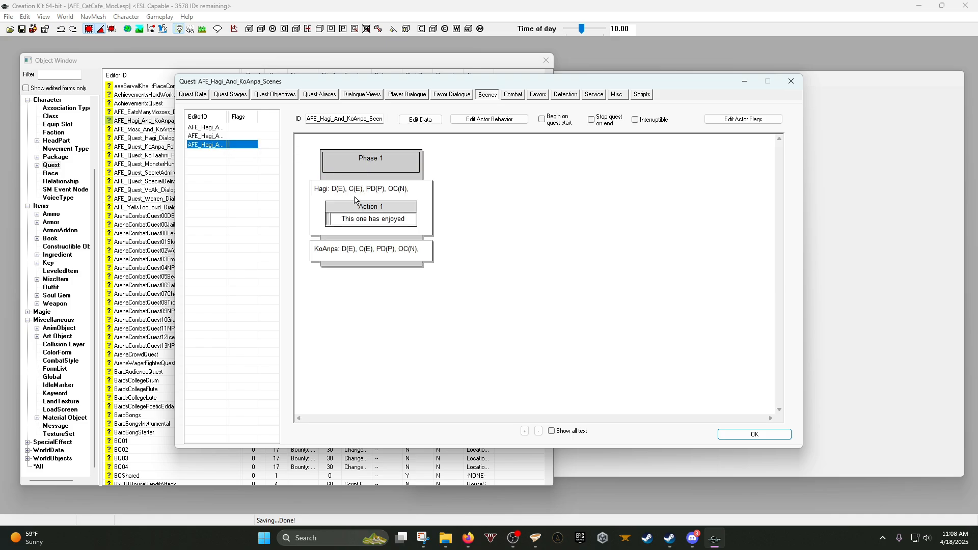
left_click(551, 431)
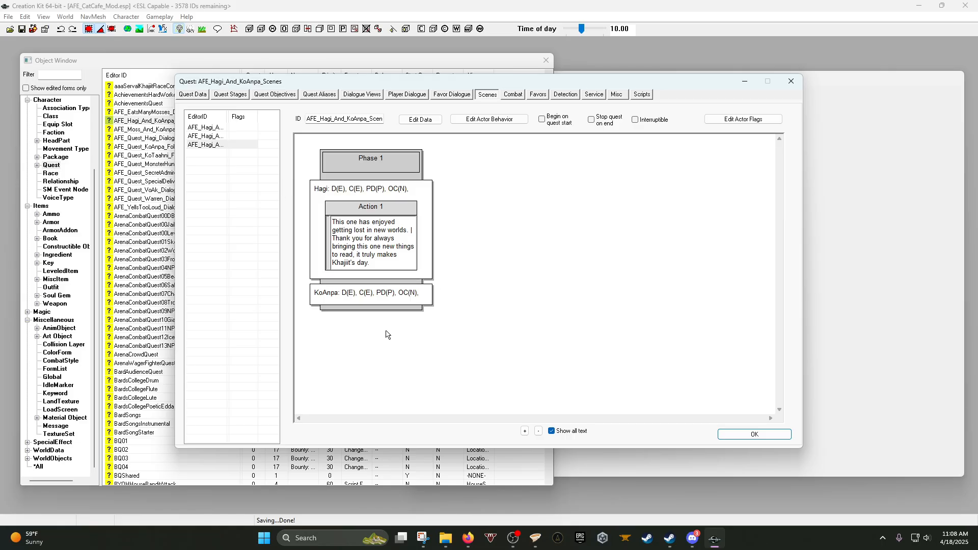
left_click(420, 269)
left_click(552, 432)
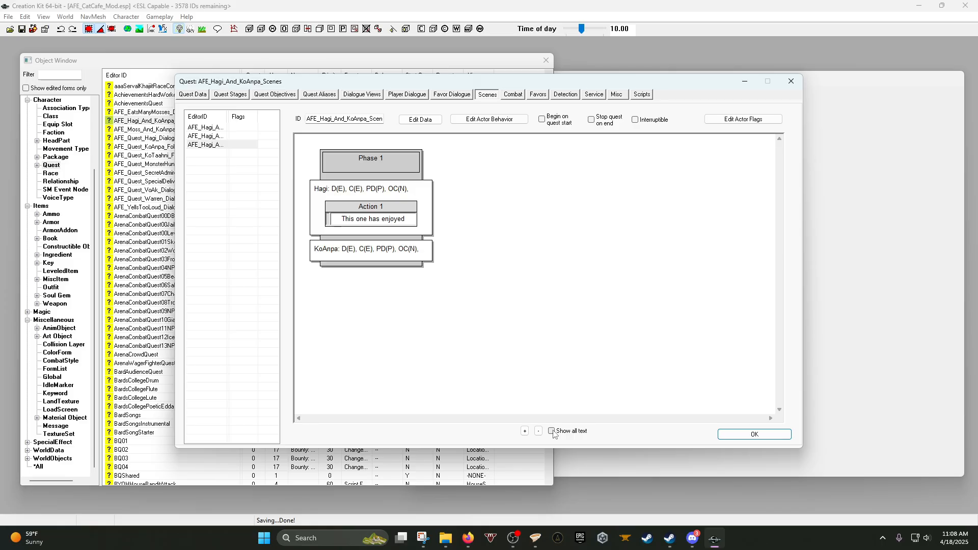
left_click(553, 432)
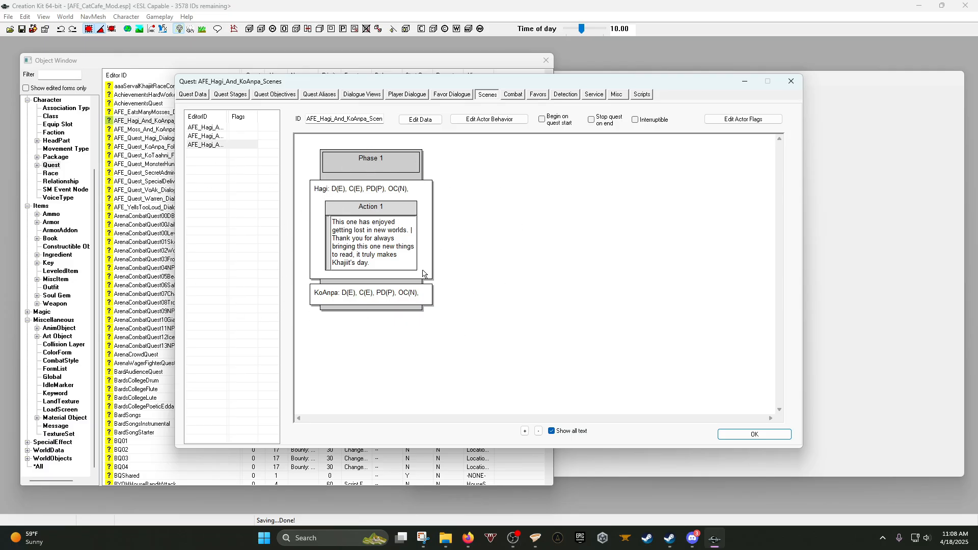
Add a second phase at the end of the scene and create a dialogue action for KoAnpa in it.
right_click(446, 250)
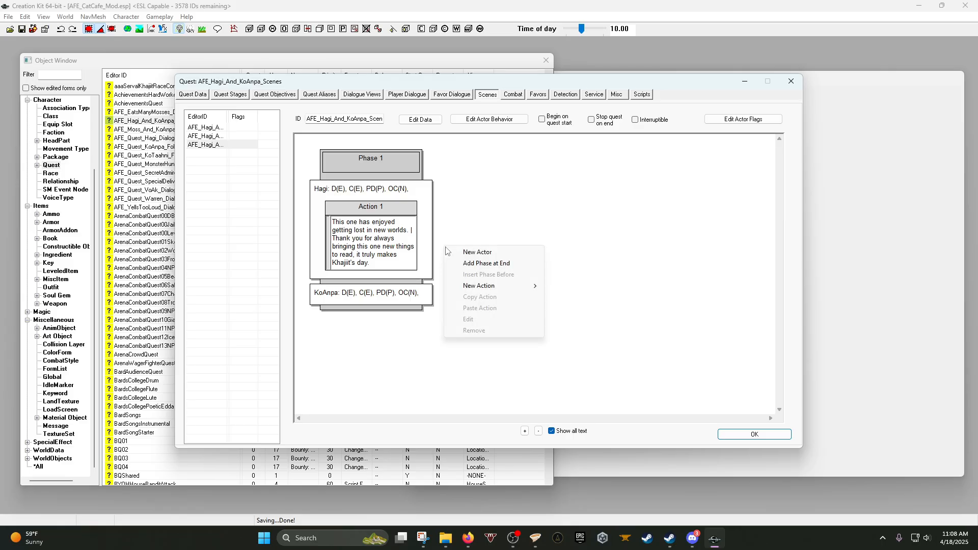
left_click(478, 265)
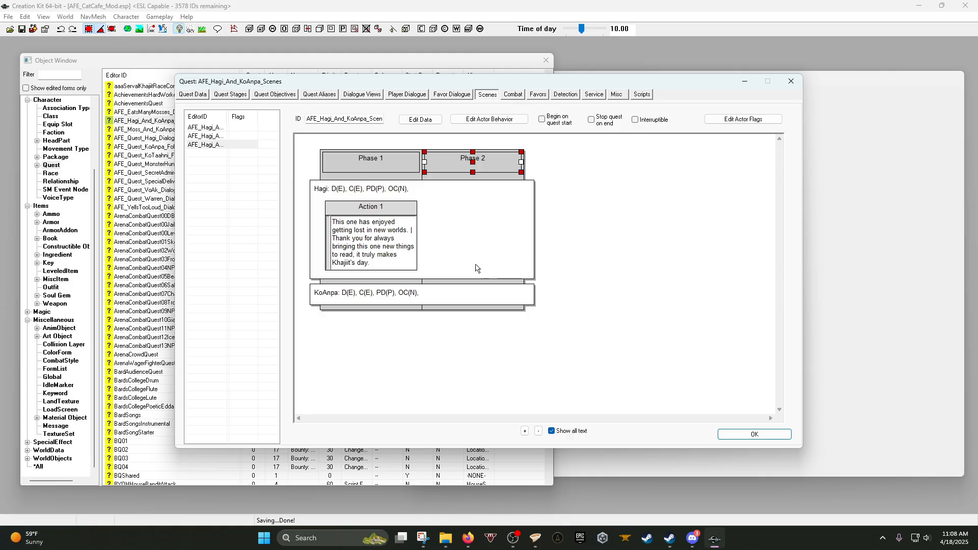
right_click(462, 301)
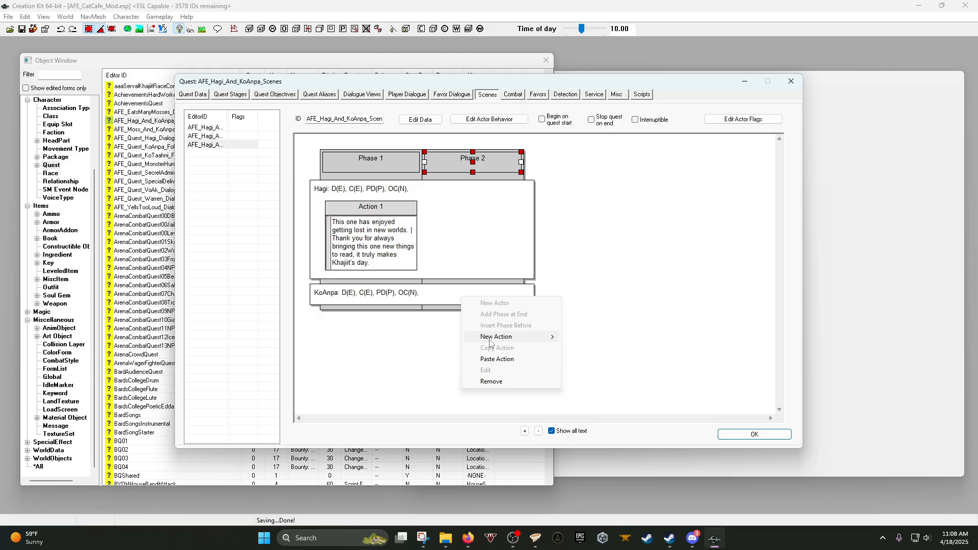
mouse_move(491, 343)
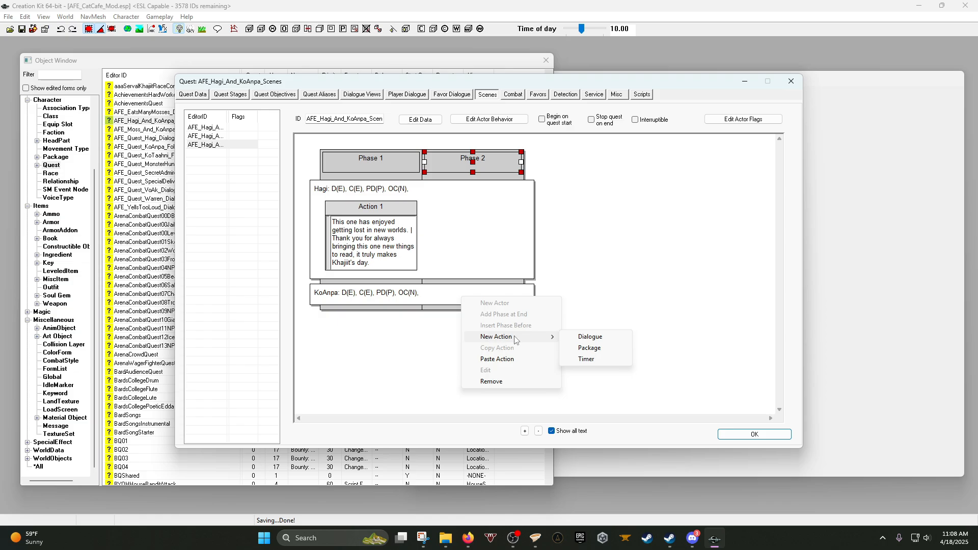
left_click(588, 337)
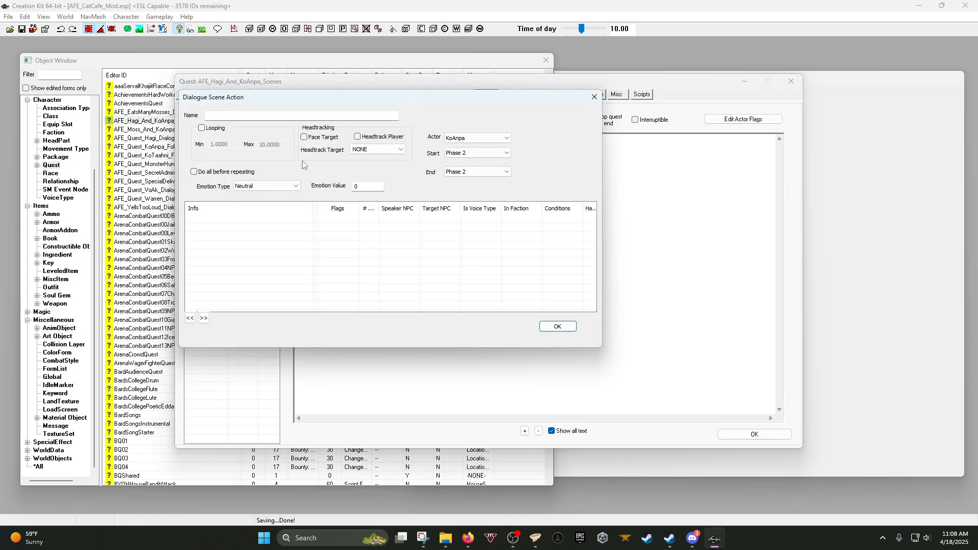
Give KoAnpa's action the Happy emotion with a value of 25, and make it face and headtrack Hagi.
left_click(271, 187)
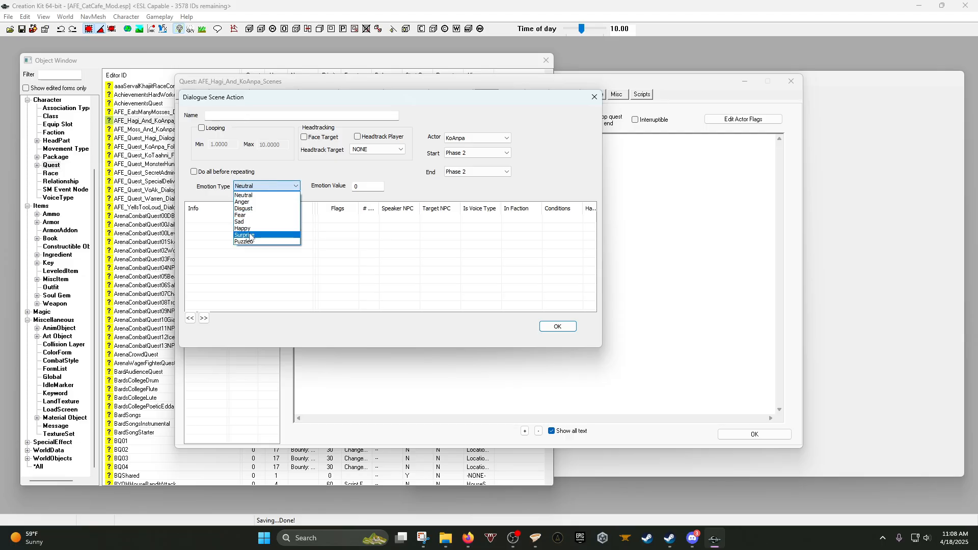
left_click(254, 229)
double_click(362, 187)
type("25")
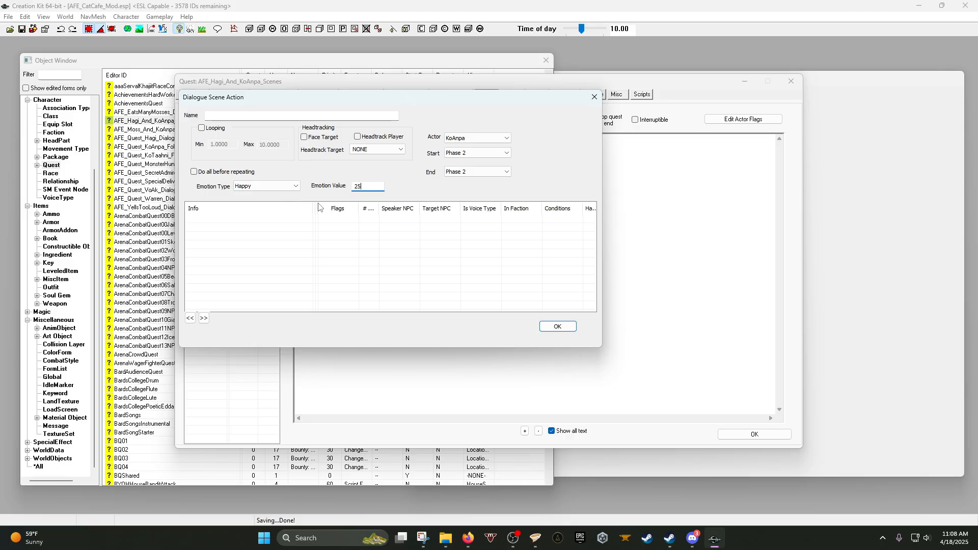
left_click(323, 137)
left_click(378, 150)
left_click(378, 165)
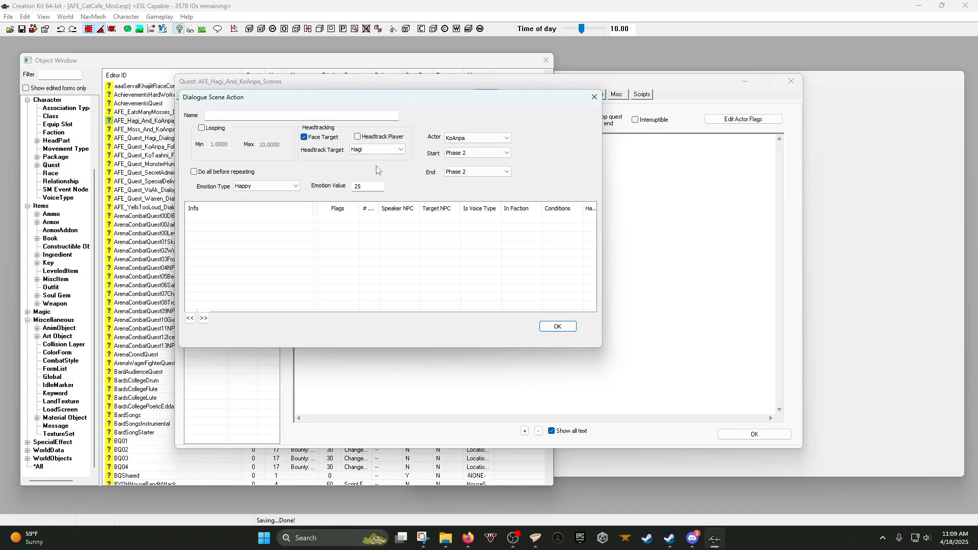
Create a new info for KoAnpa's action with the response "This one is so happy to hear!" and the Happy emotion.
right_click(255, 229)
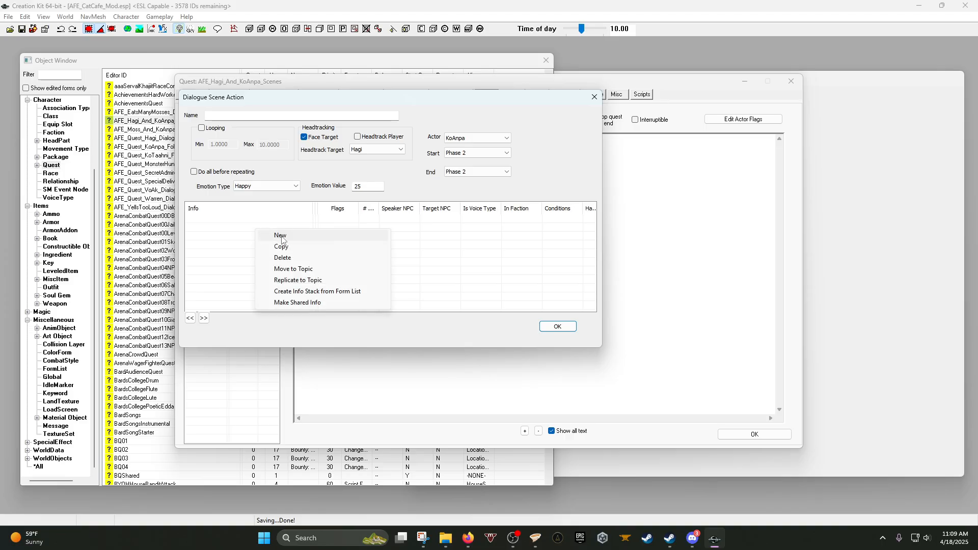
left_click(280, 236)
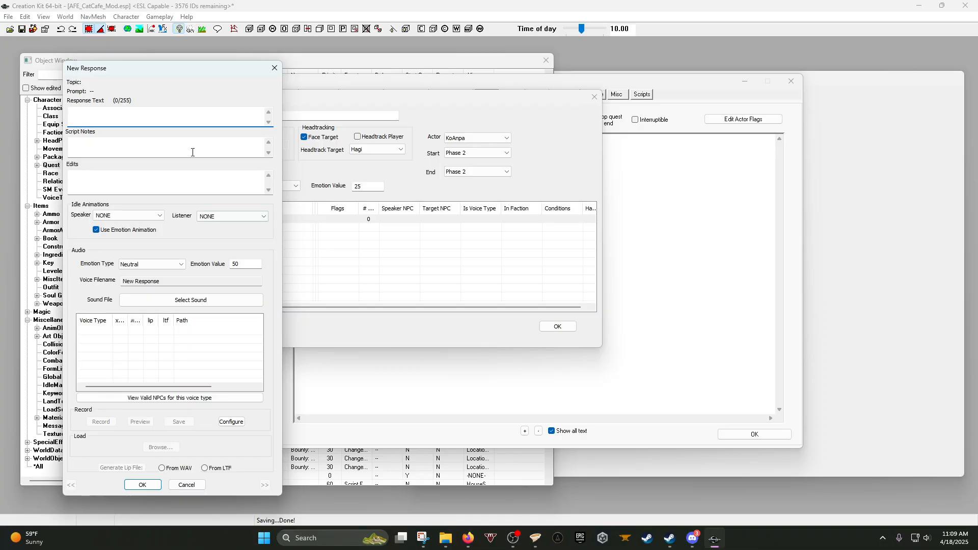
left_click_drag(126, 73, 248, 73)
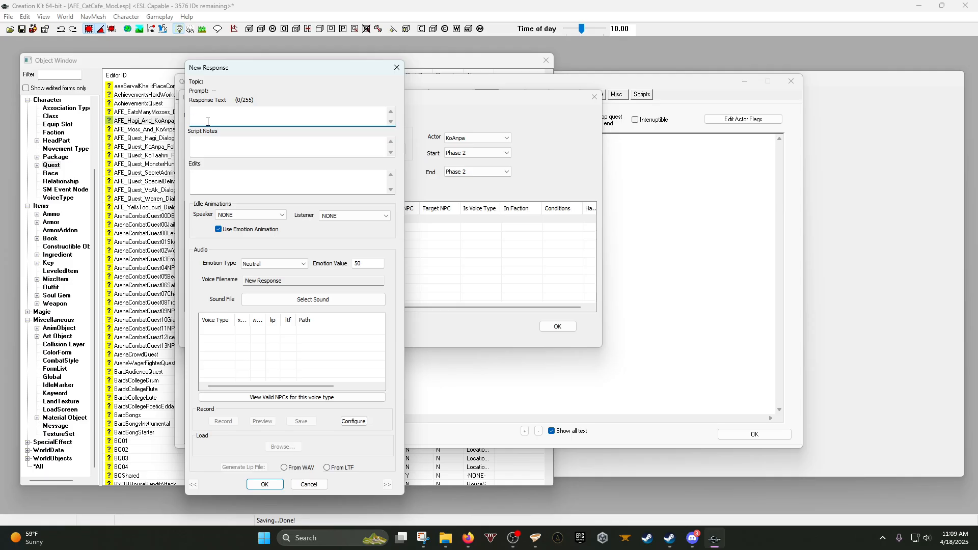
type("This one is so happy to hear!")
left_click(274, 263)
left_click(275, 308)
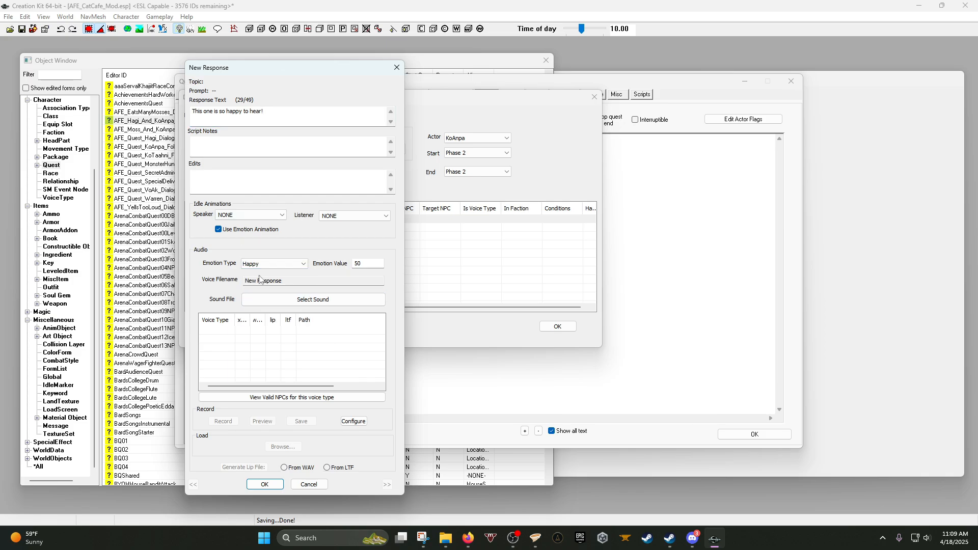
left_click(265, 484)
Add a GetIsVoiceType condition with the AFE_KoAnpa_VT voice type to KoAnpa's topic info.
right_click(316, 240)
left_click(332, 246)
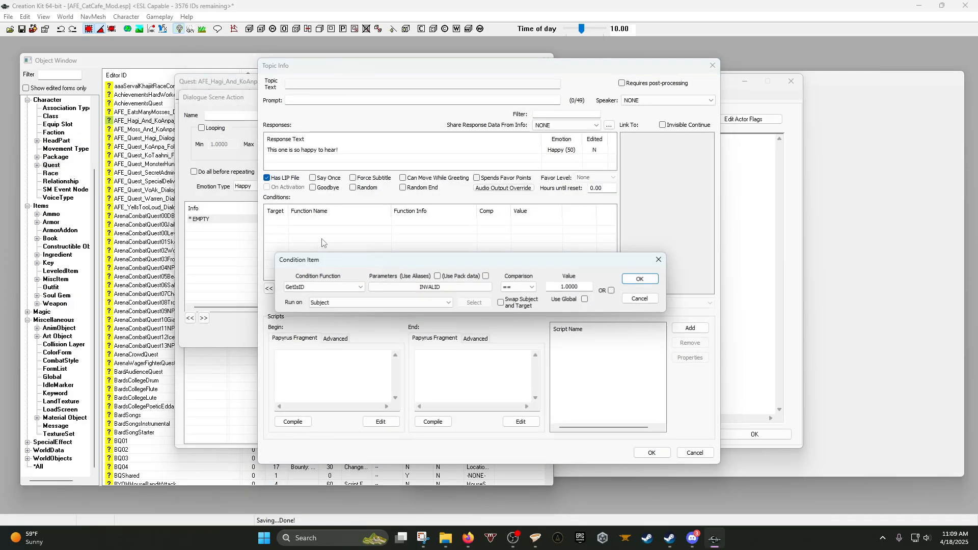
type("getisv")
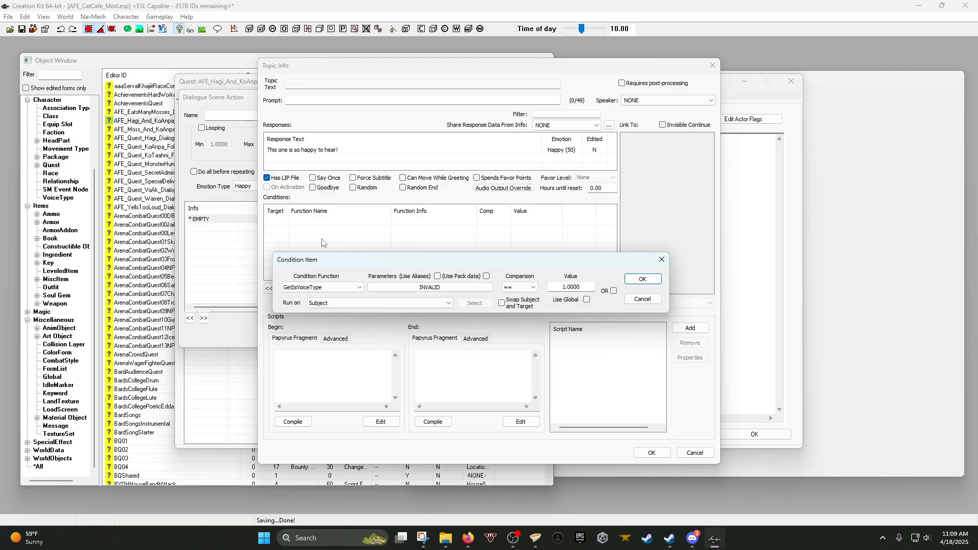
left_click(437, 286)
left_click(416, 323)
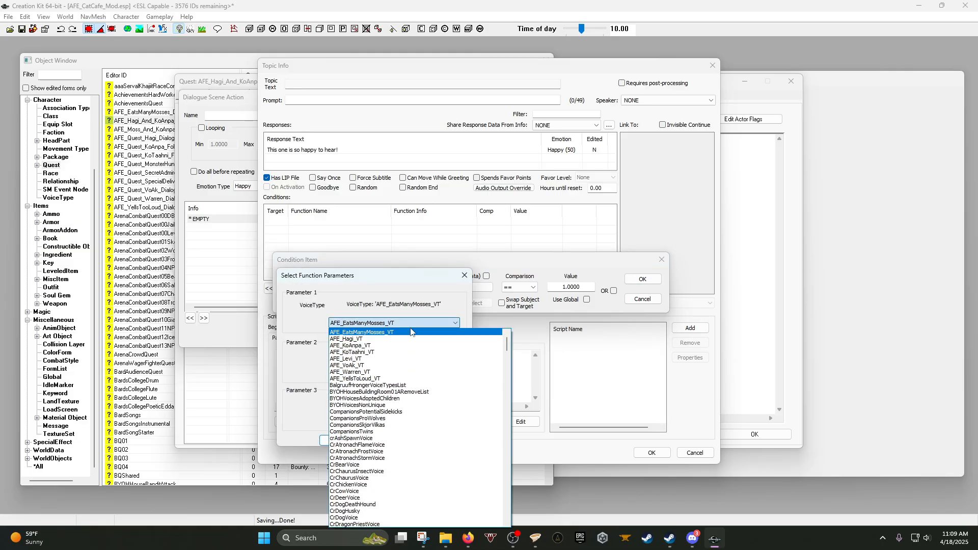
left_click(362, 346)
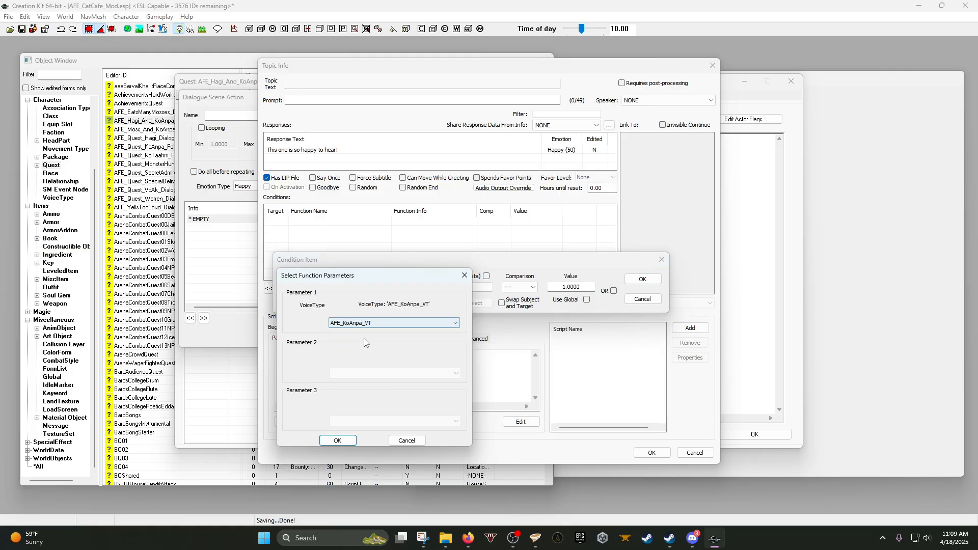
left_click(337, 441)
left_click(642, 279)
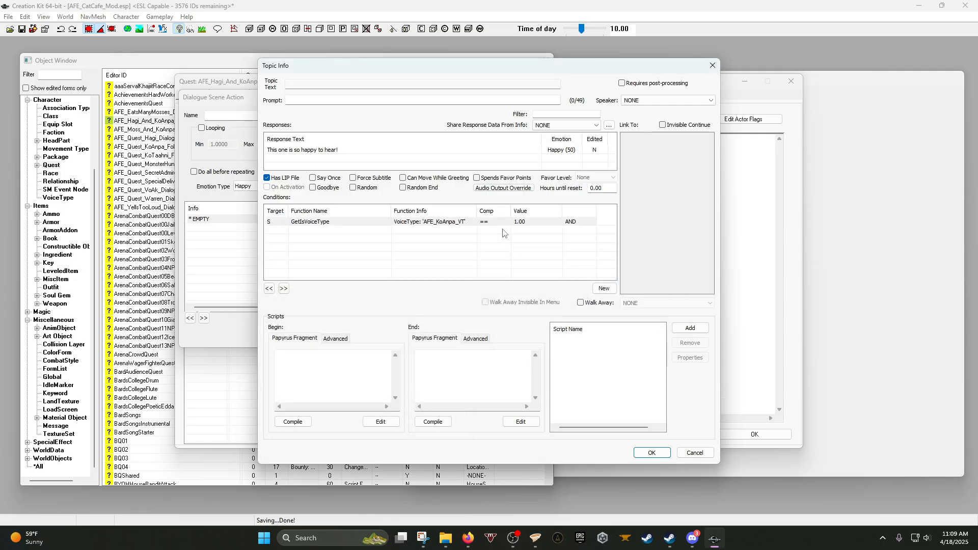
Start a second response in KoAnpa's topic info.
right_click(332, 159)
left_click(351, 164)
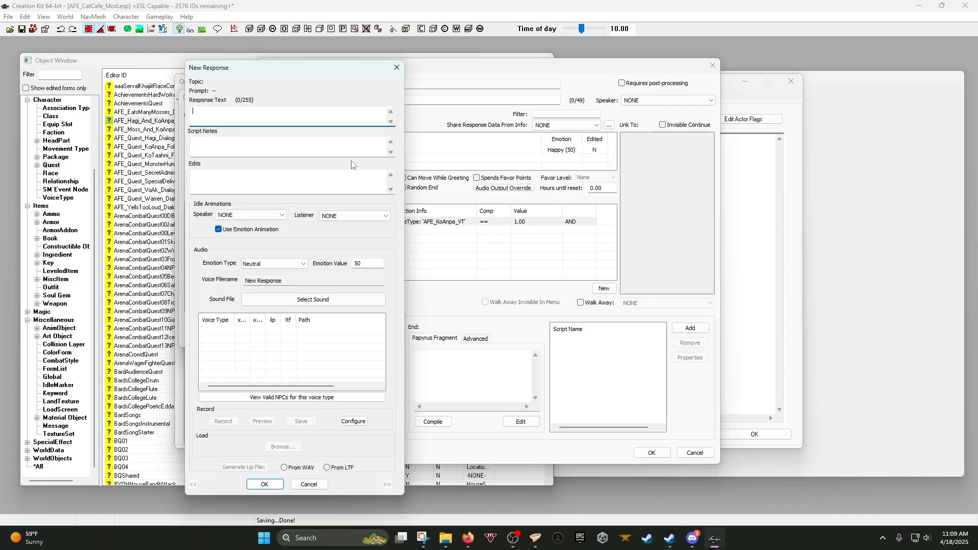
type("Books are the")
key("BackSpace")
key("BackSpace")
key("BackSpace")
key("BackSpace")
key("BackSpace")
key("BackSpace")
key("BackSpace")
key("BackSpace")
key("BackSpace")
key("BackSpace")
key("BackSpace")
key("BackSpace")
key("BackSpace")
key("BackSpace")
key("BackSpace")
key("BackSpace")
key("BackSpace")
key("BackSpace")
key("BackSpace")
type("should be widle")
type("y")
key("BackSpace")
key("BackSpace")
type("ailable for all to enjoy,")
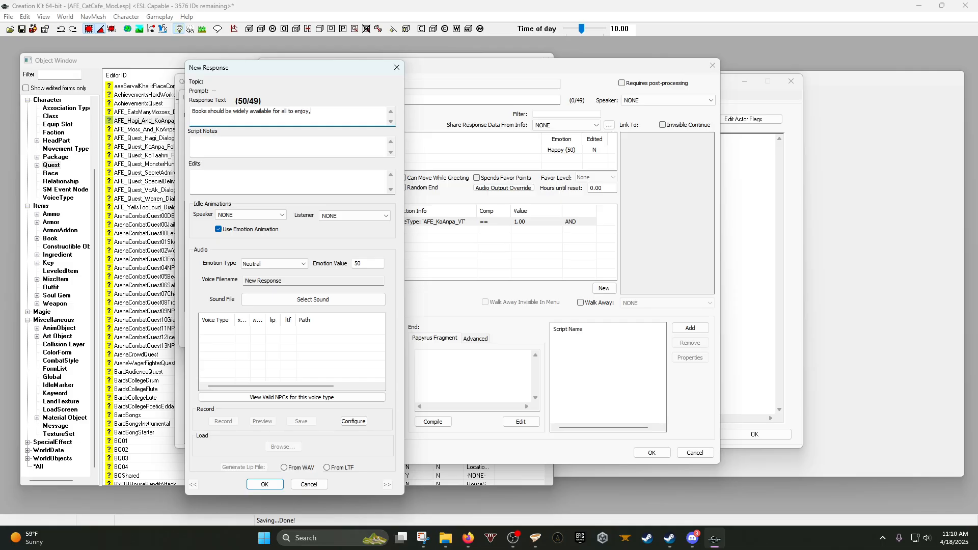
type(" I'm glad I could bring you such h")
type("elight!")
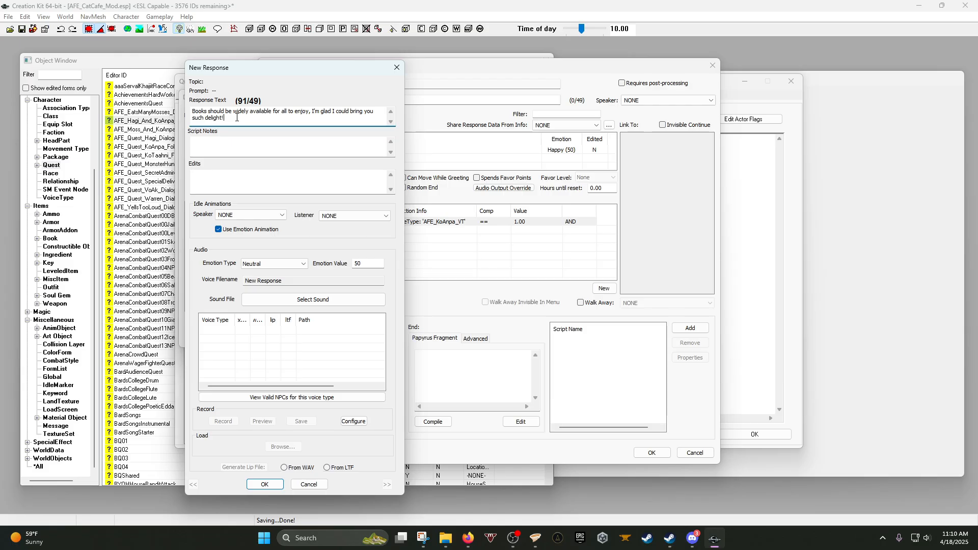
key("ctrl+a")
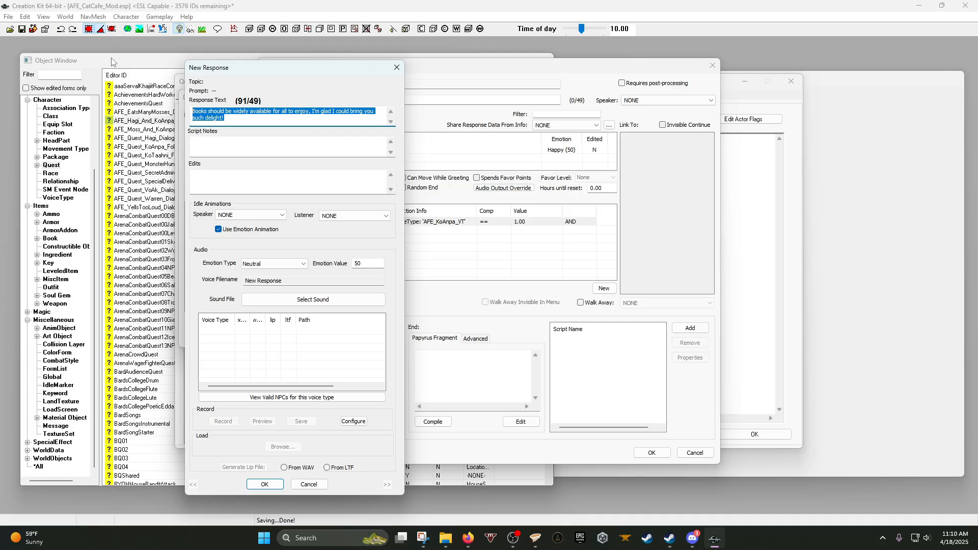
mouse_move(269, 78)
left_mouse_down()
mouse_move(258, 267)
mouse_move(265, 362)
mouse_move(266, 73)
left_mouse_up()
left_click(345, 113)
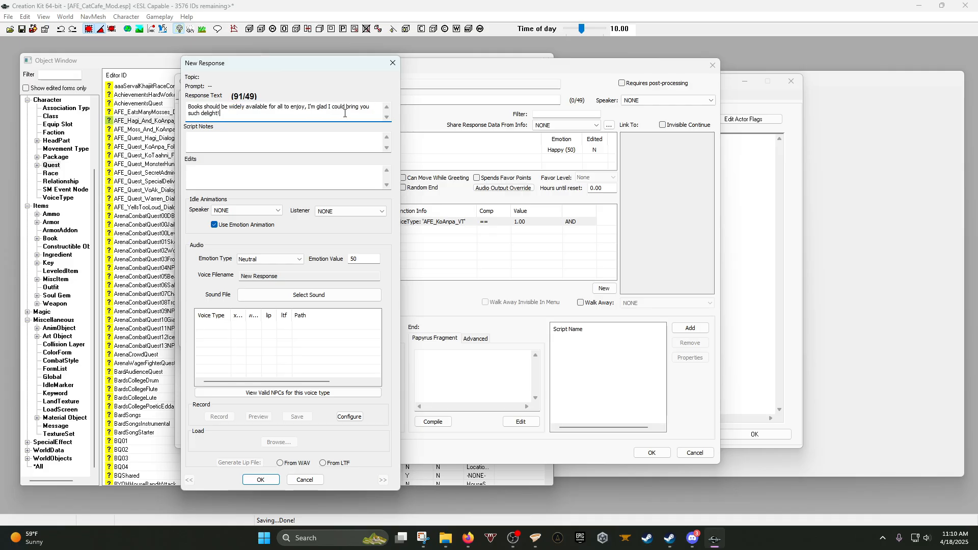
left_click_drag(316, 109, 371, 108)
key("ctrl+a")
key("BackSpace")
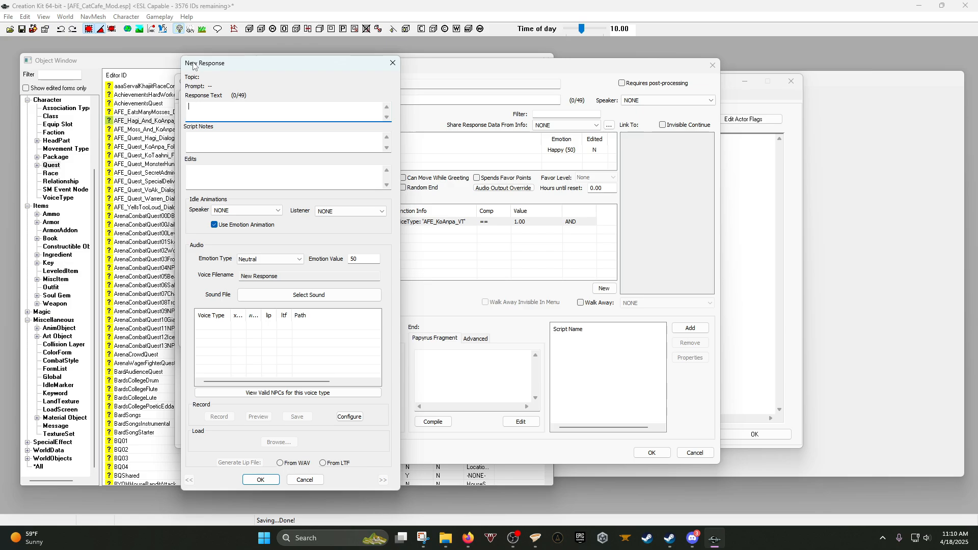
Set the response to "This one is so grateful to be able to bring you such joy. Reading is a wonderful thing!" with Happy emotion 25.
type("This one is so grateful to be able to bring you such joy")
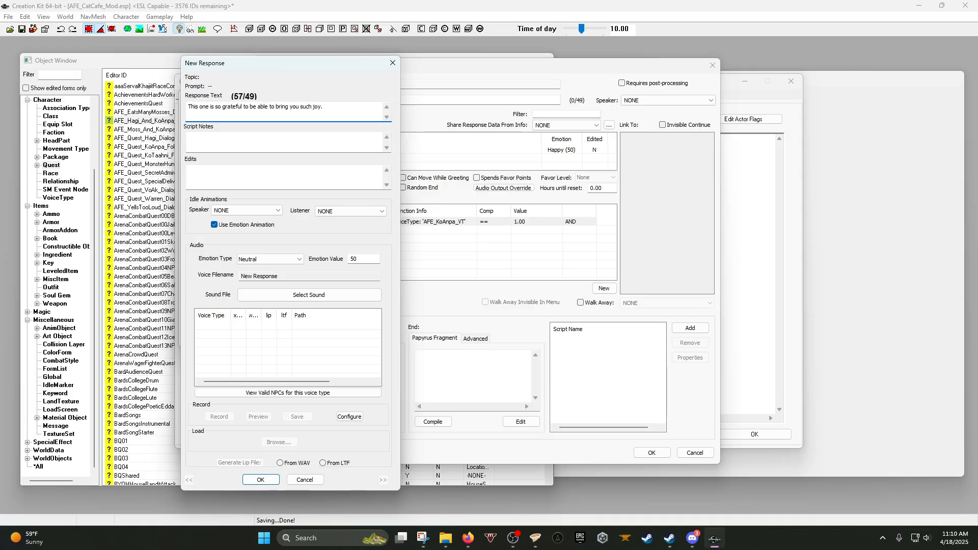
type(". Reading is a wonderful thing!")
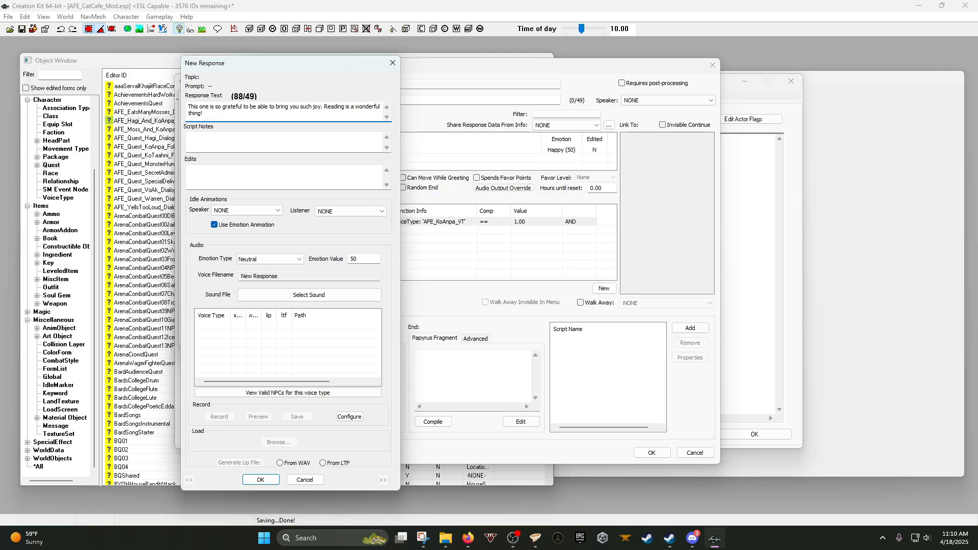
left_click(243, 258)
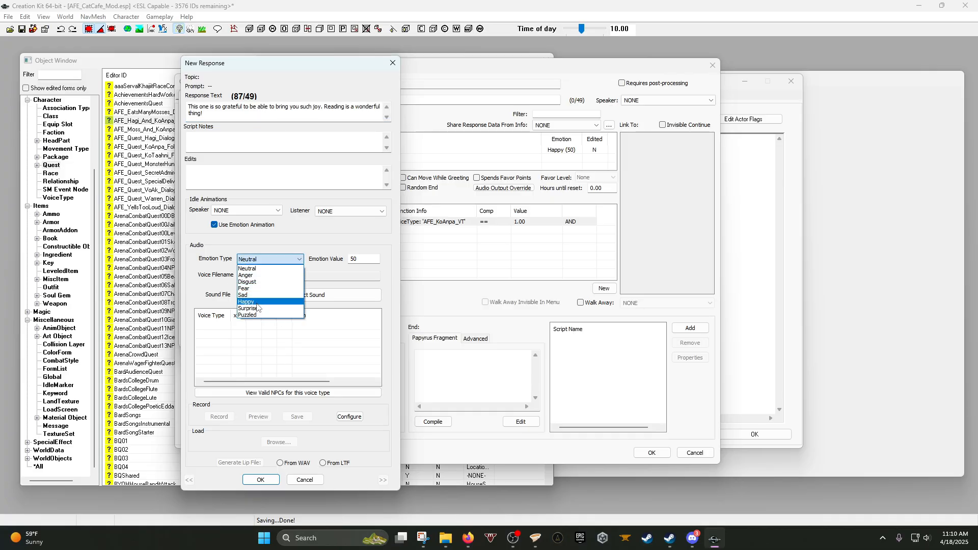
left_click(257, 302)
key("Tab")
type("25")
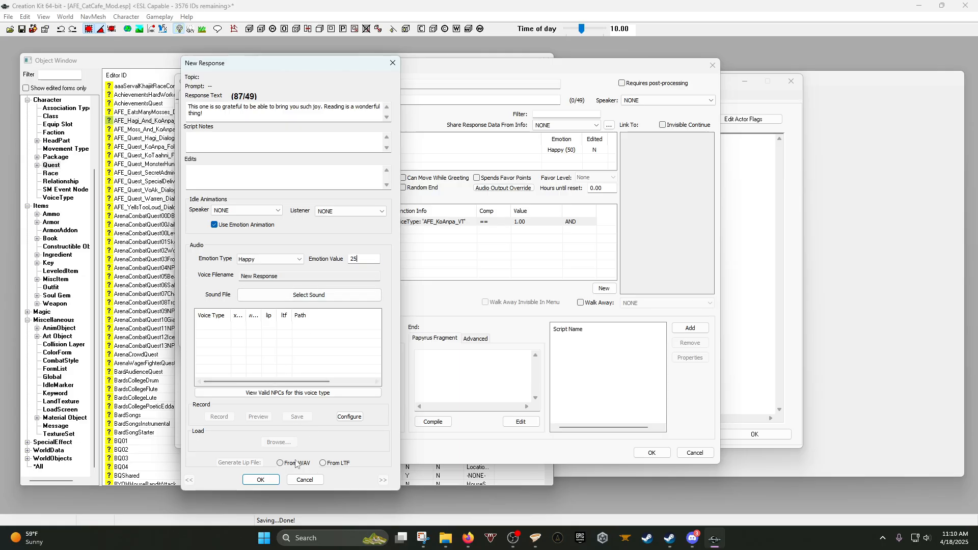
left_click(257, 477)
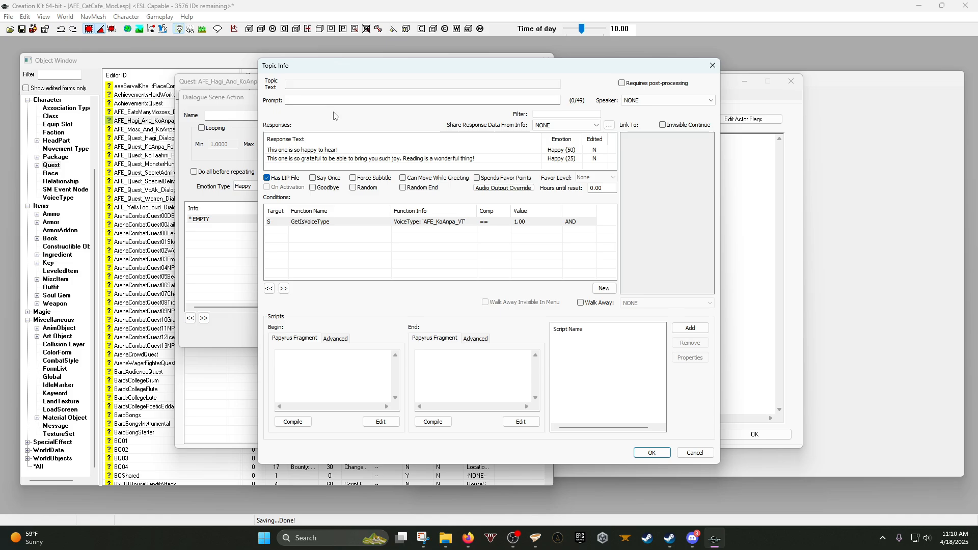
Edit KoAnpa's second response so its ending reads "such joy, reading is a wonderful thing." and accept the topic info.
left_click(360, 159)
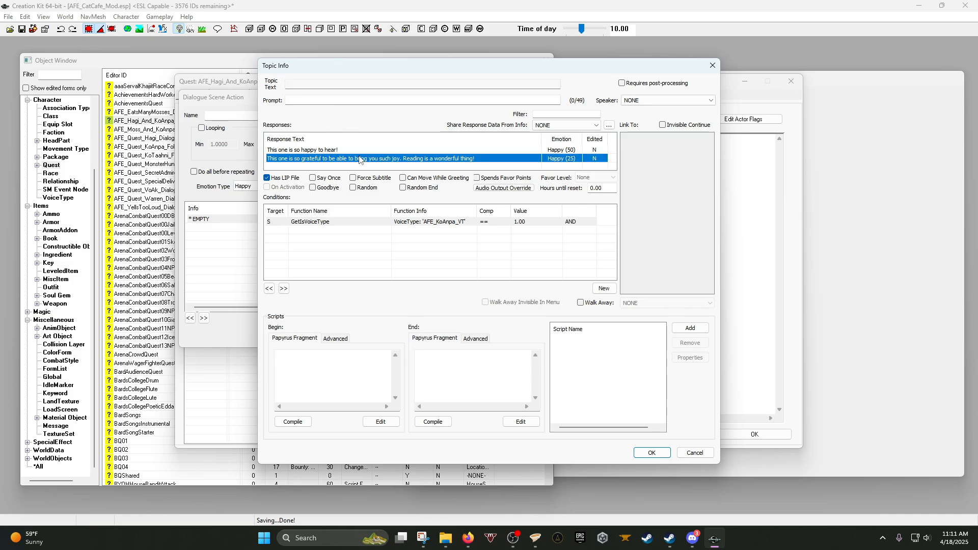
double_click(359, 159)
left_click(324, 108)
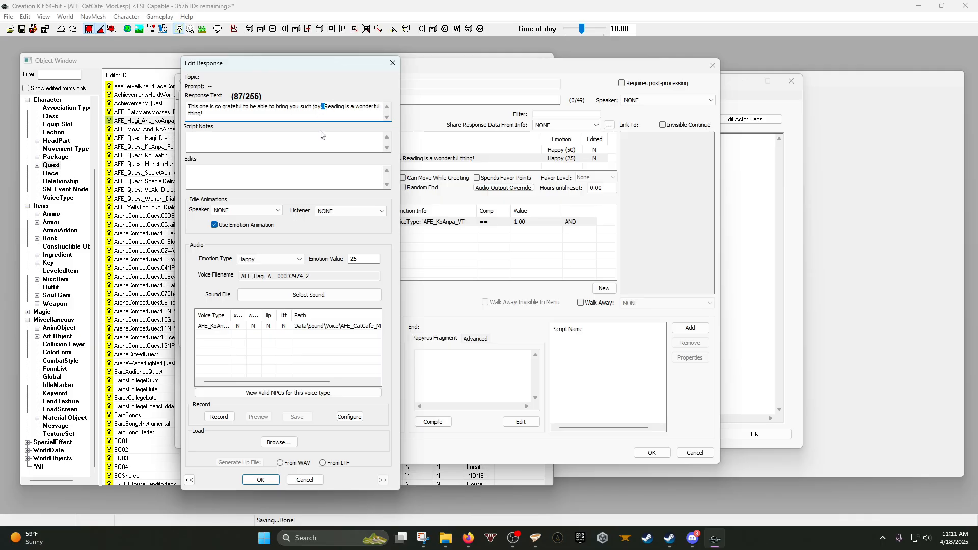
key("BackSpace")
type(",")
left_click(327, 106)
key("BackSpace")
type("r")
left_click(261, 481)
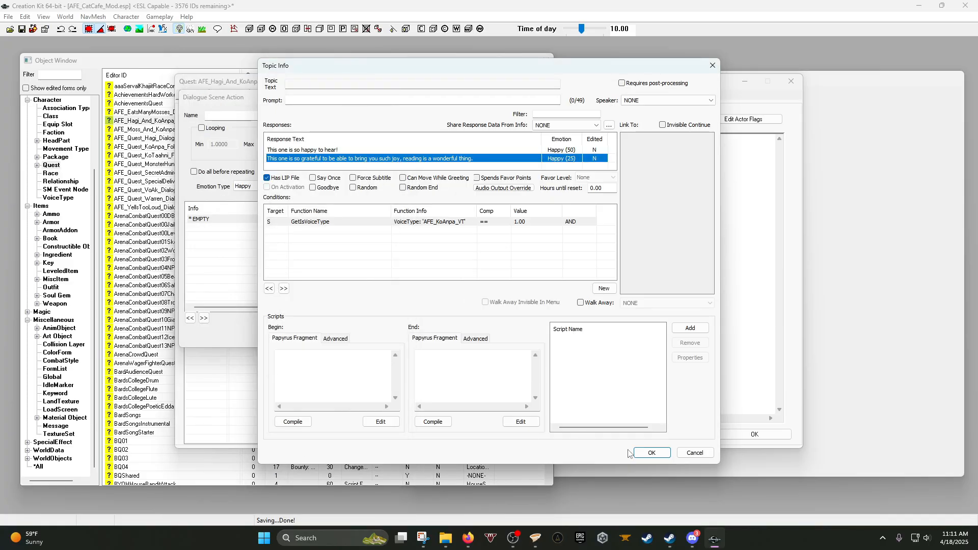
left_click(653, 456)
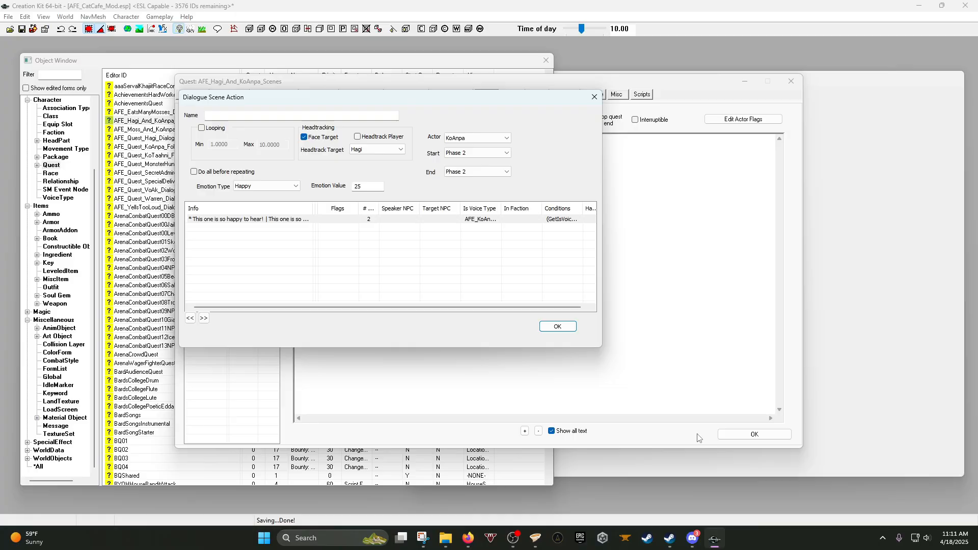
Accept the dialogue action and the quest, and save the plugin.
left_click(556, 325)
left_click(770, 432)
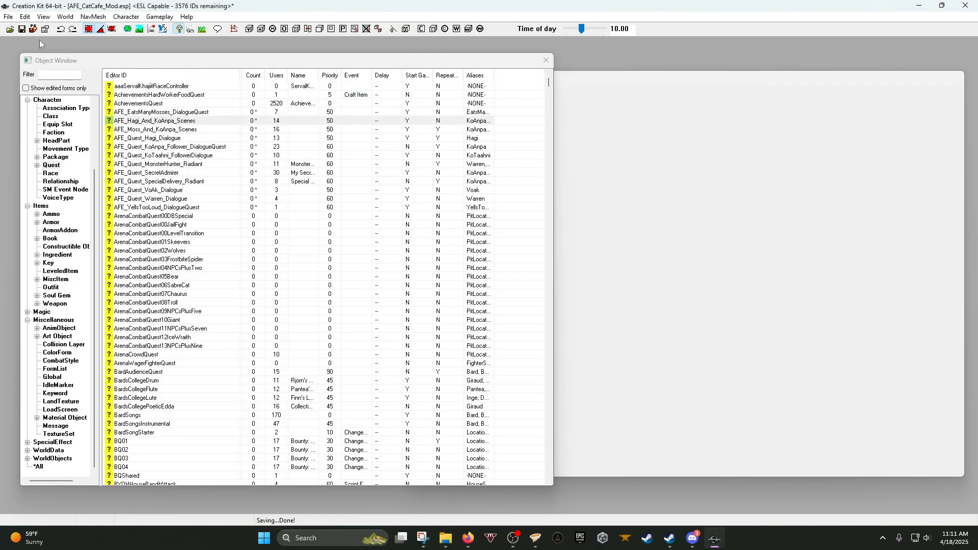
left_click(21, 28)
Reopen the AFE_Hagi_And_KoAnpa_Scenes quest and display its third scene.
double_click(190, 121)
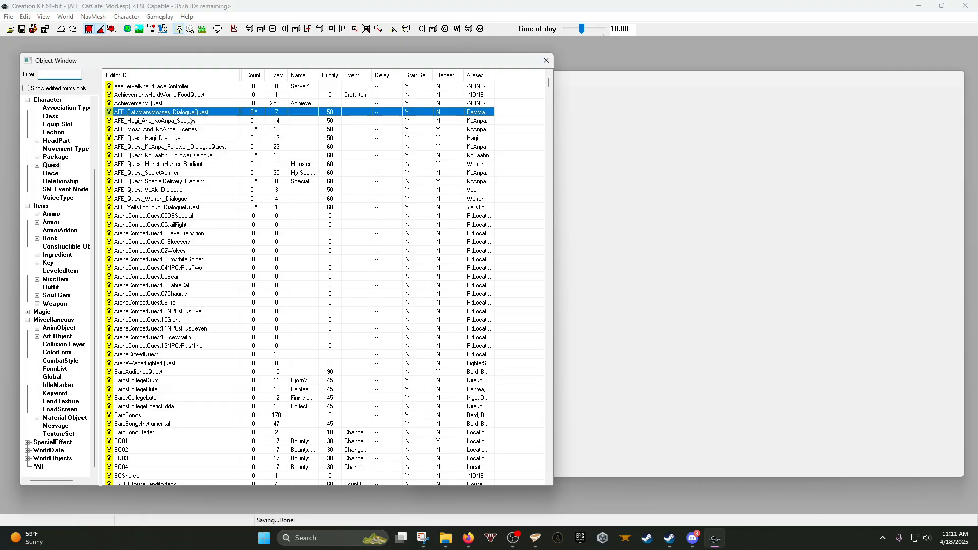
left_click(195, 144)
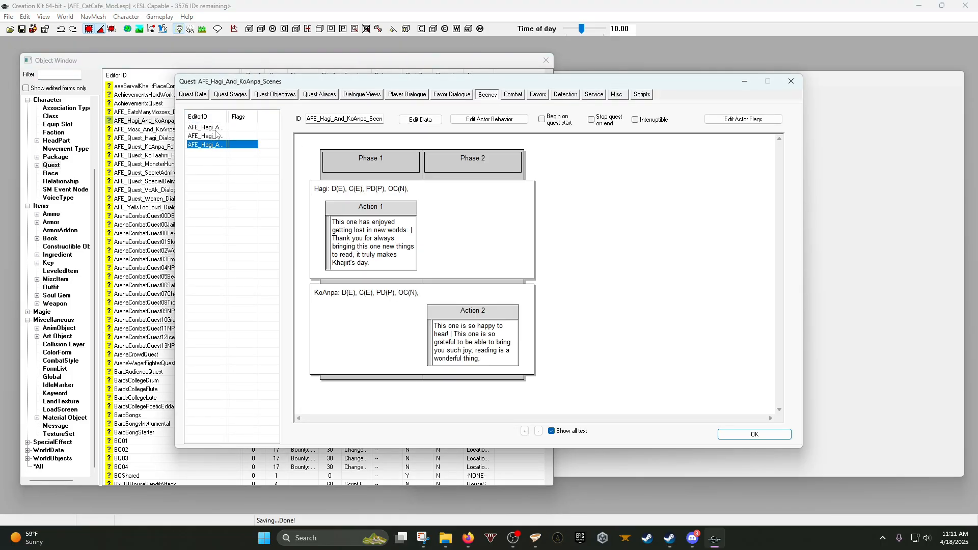
left_click(215, 130)
left_click(215, 142)
left_click(614, 286)
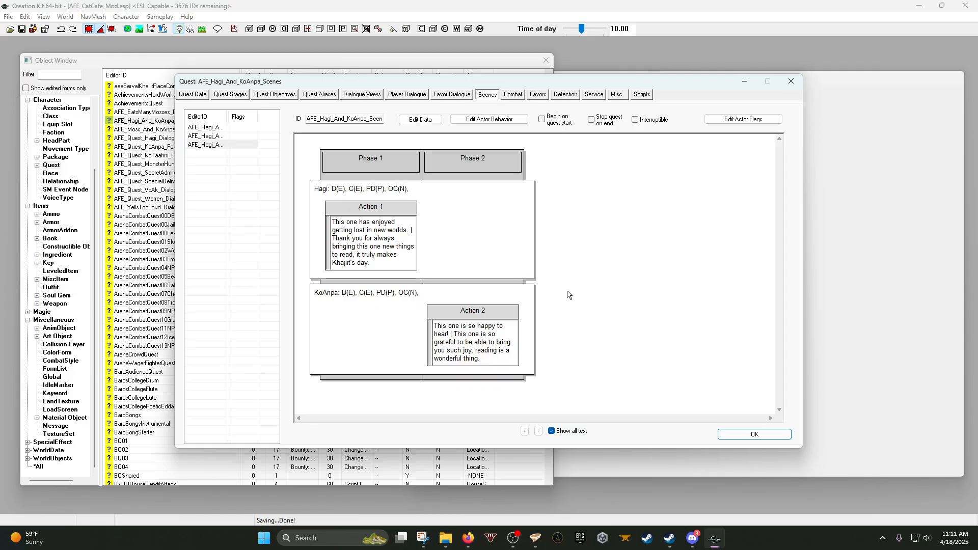
Replace "This one" with "Khajiit" at the start of KoAnpa's second response in the Phase 2 action.
double_click(506, 340)
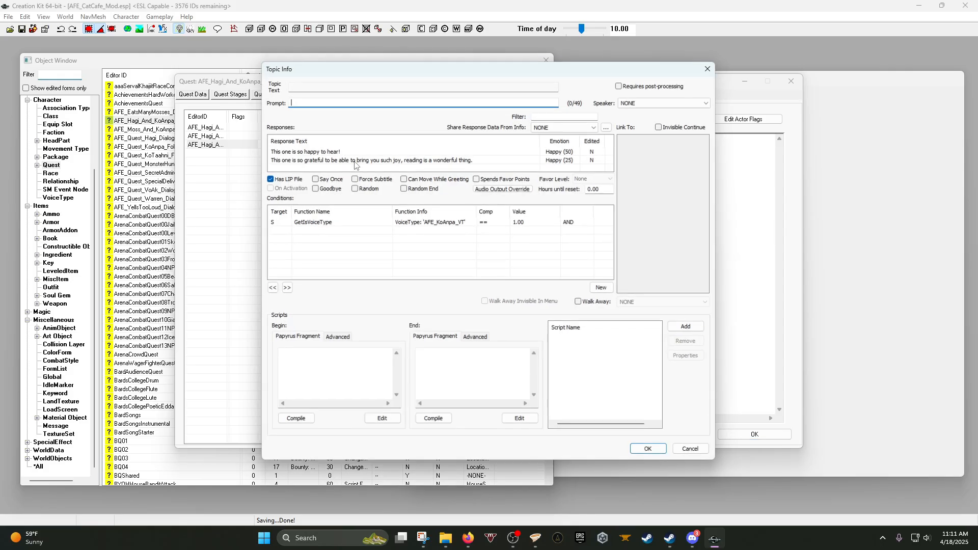
double_click(355, 161)
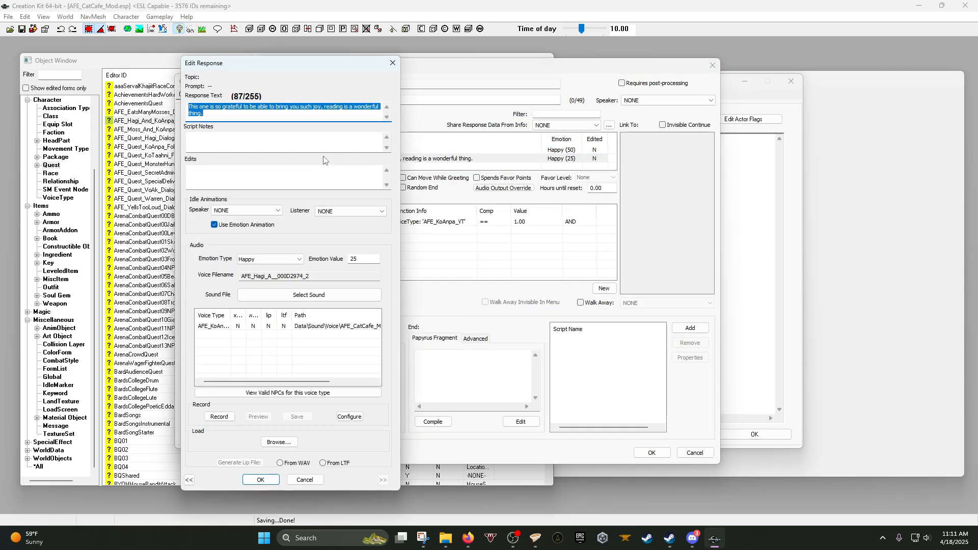
left_click(267, 118)
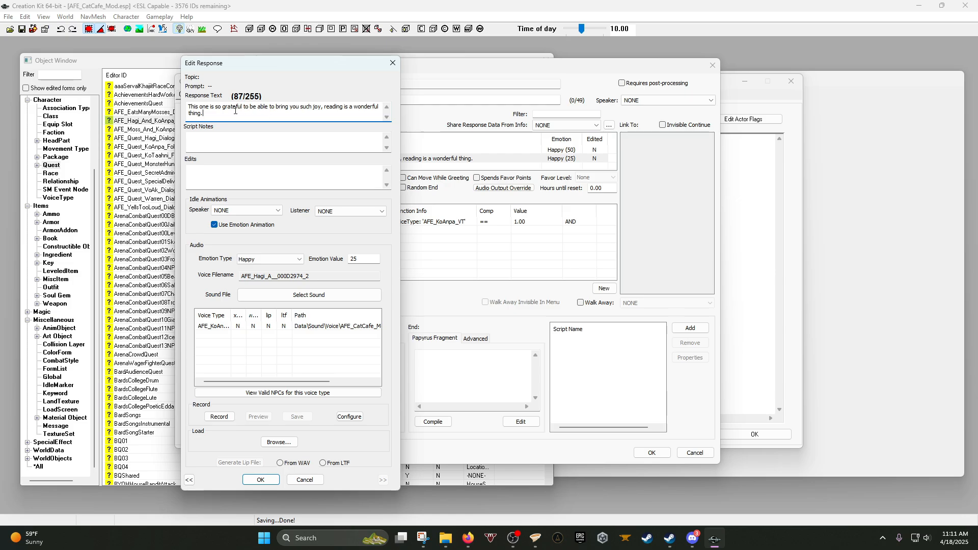
left_click_drag(210, 111, 60, 107)
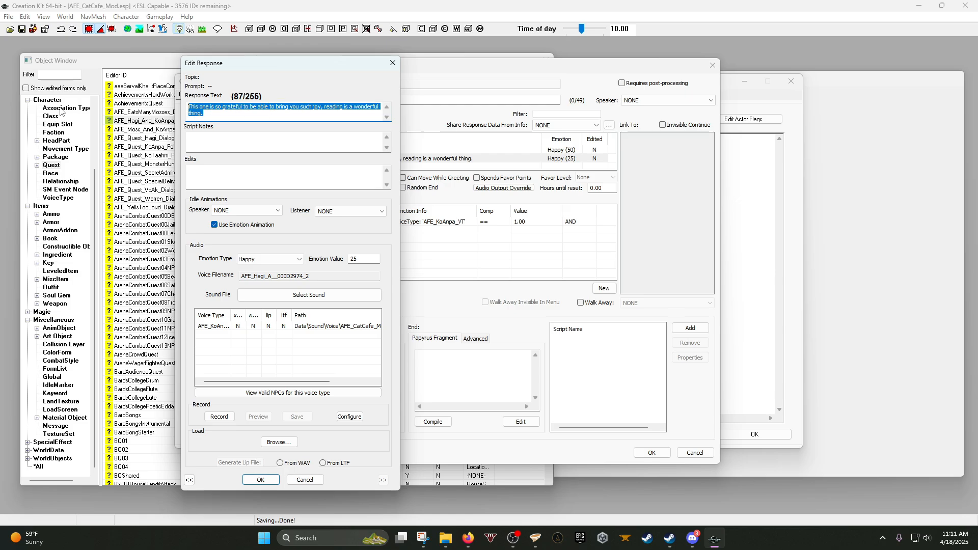
left_click(202, 108)
left_click_drag(211, 105, 183, 107)
type("Khajiit")
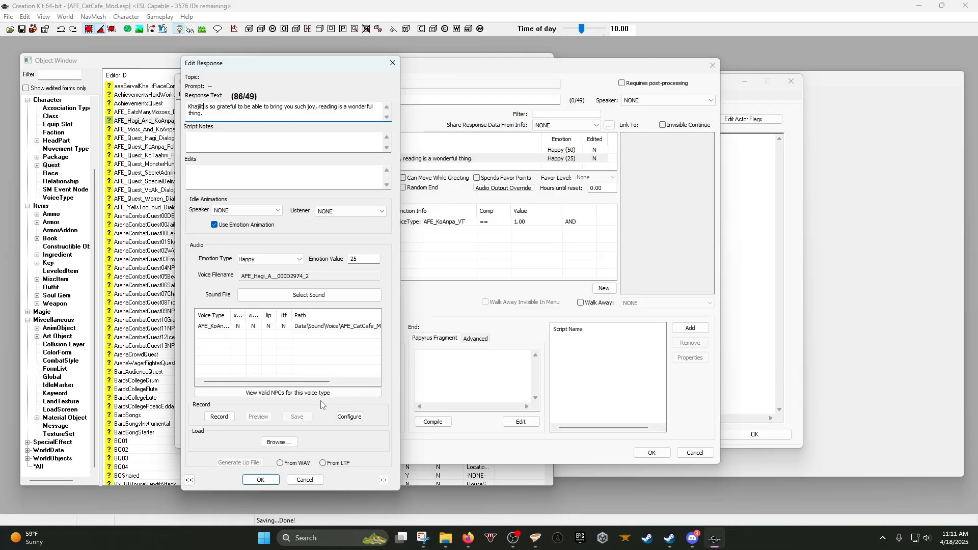
left_click(259, 480)
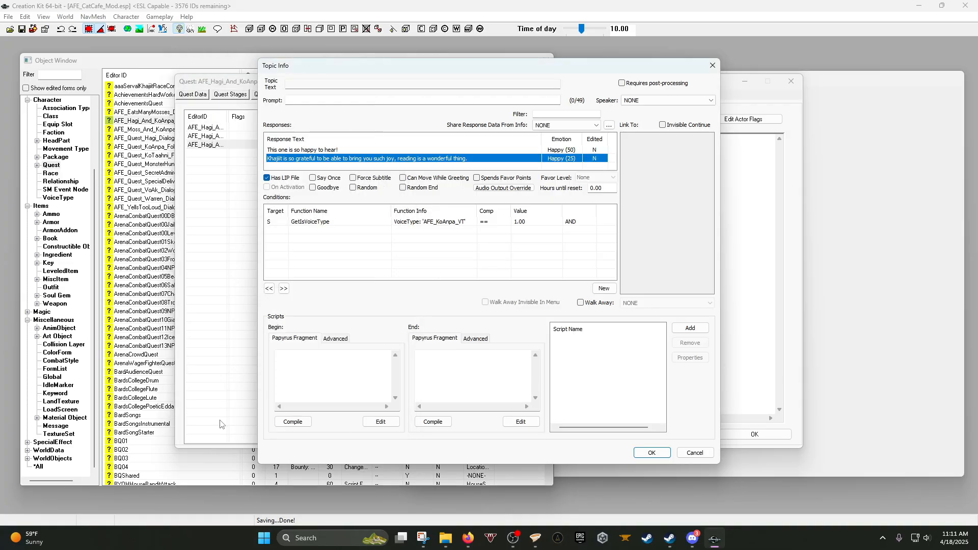
left_click(651, 453)
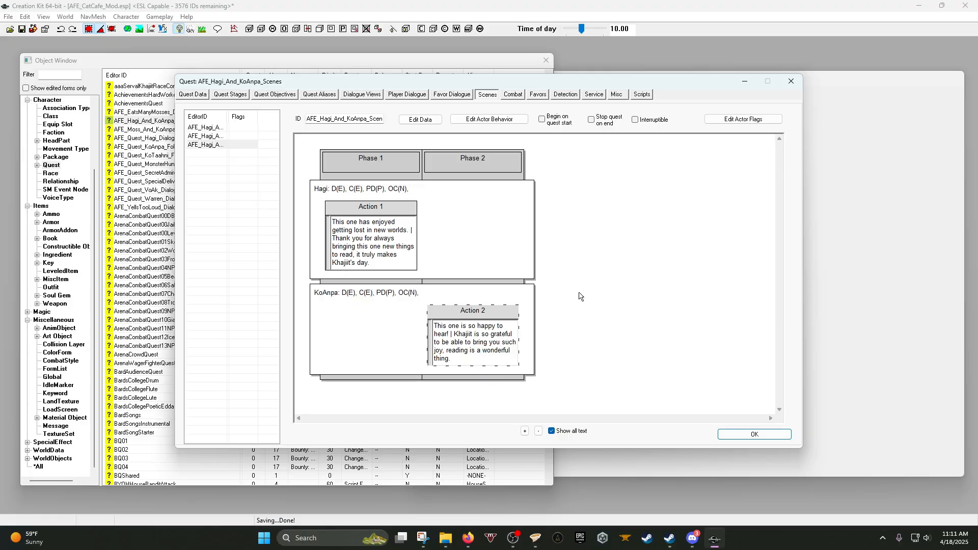
Add a third phase at the end of the scene and create a dialogue action for Hagi in it.
right_click(546, 282)
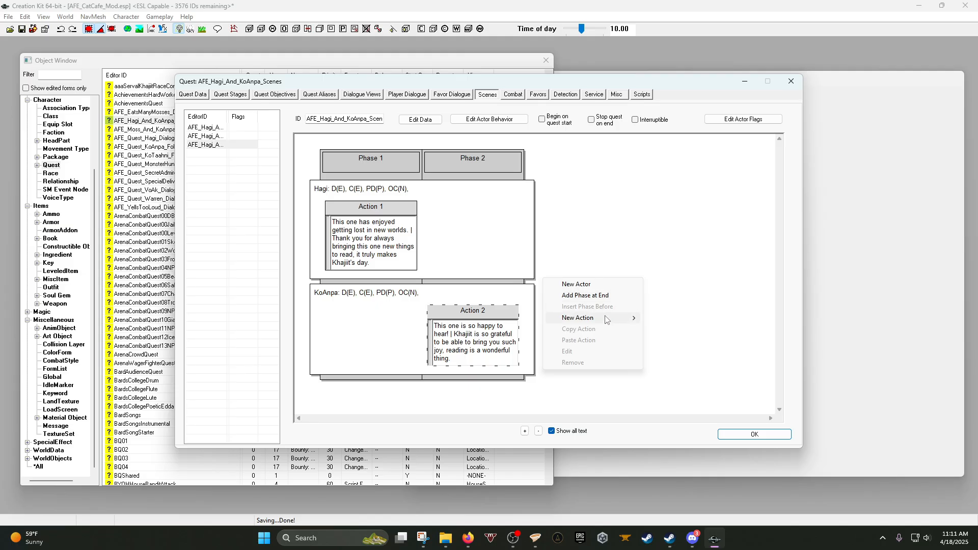
left_click(596, 297)
right_click(582, 234)
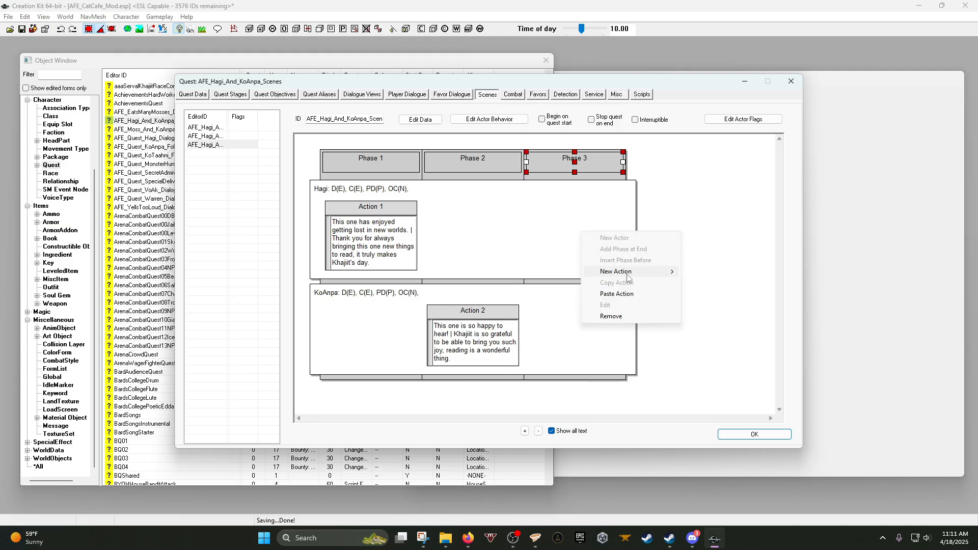
mouse_move(673, 271)
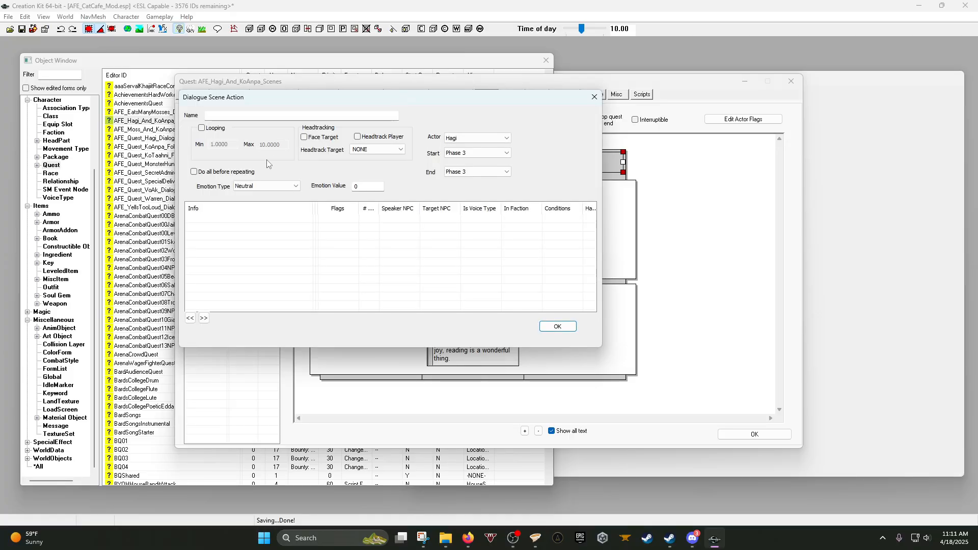
Create a new info for Hagi's Phase 3 action with the response "This one is glad to have a caring cat like you in Tamriel.".
right_click(252, 223)
left_click(284, 228)
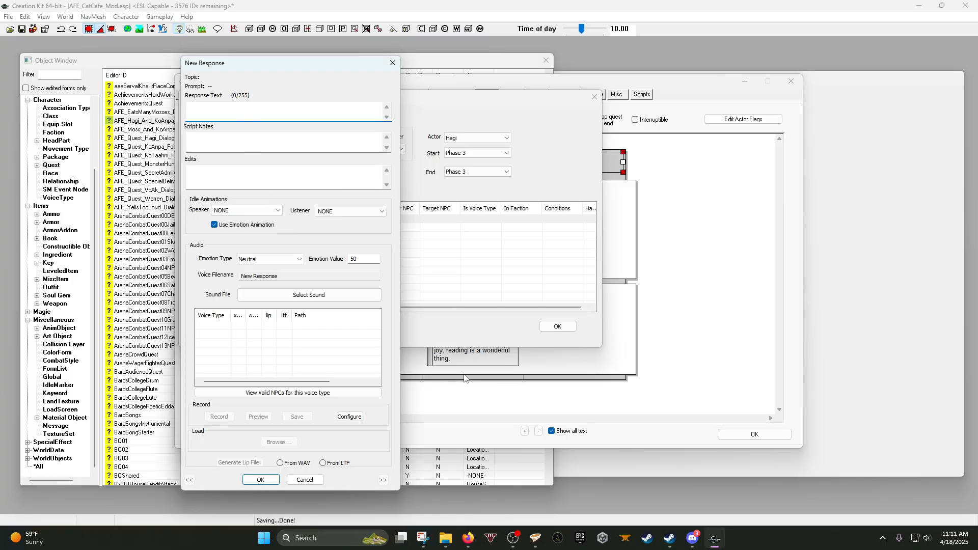
type("This one is")
key("BackSpace")
key("BackSpace")
key("BackSpace")
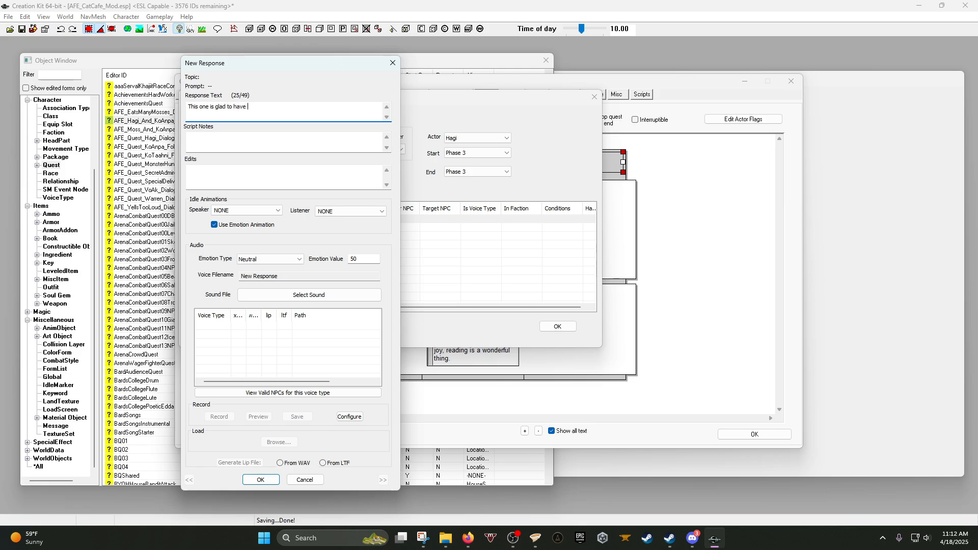
type("caring cat like you in Tamriel, ")
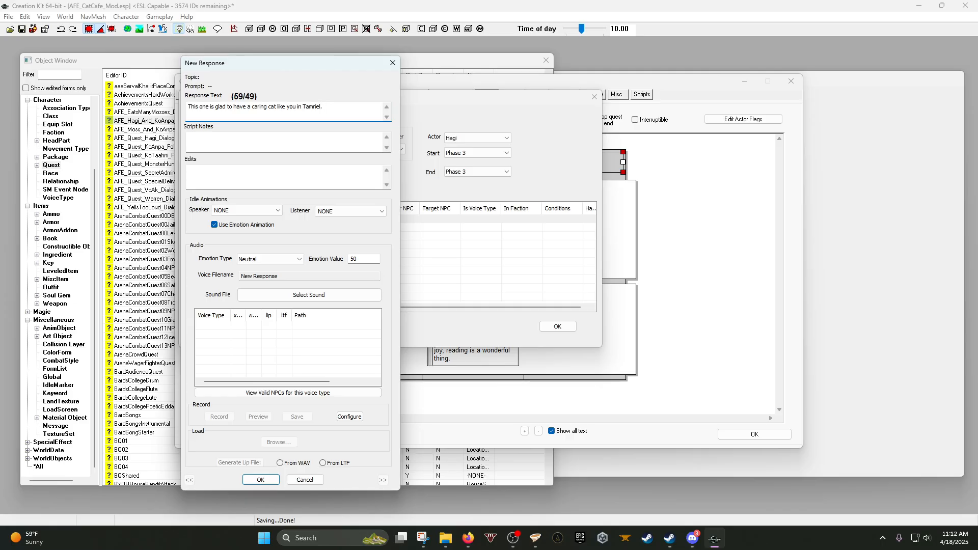
Write "You work so hard to deliver these books to people who would otherwise have no way to get them." and cut it from the response.
type("You work s")
key("BackSpace")
key("BackSpace")
key("BackSpace")
type("o hard to deliver these books to peo")
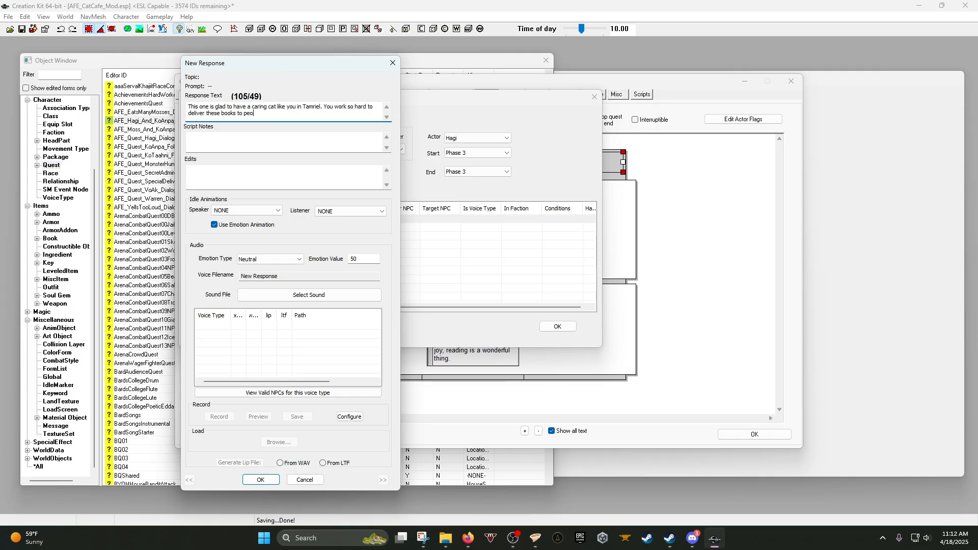
type("ple who would otherwise have no way to get them.")
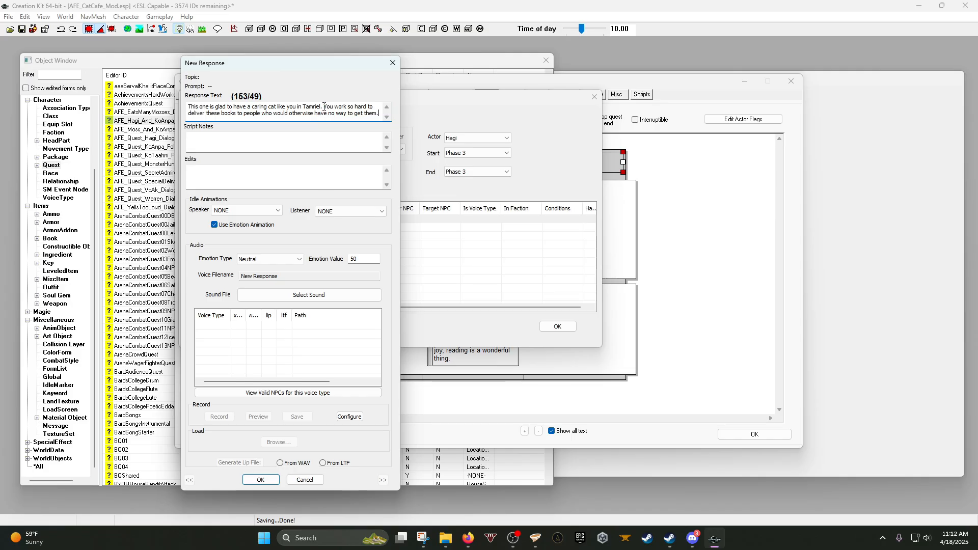
left_click_drag(322, 108, 379, 114)
key("ctrl+c")
key("BackSpace")
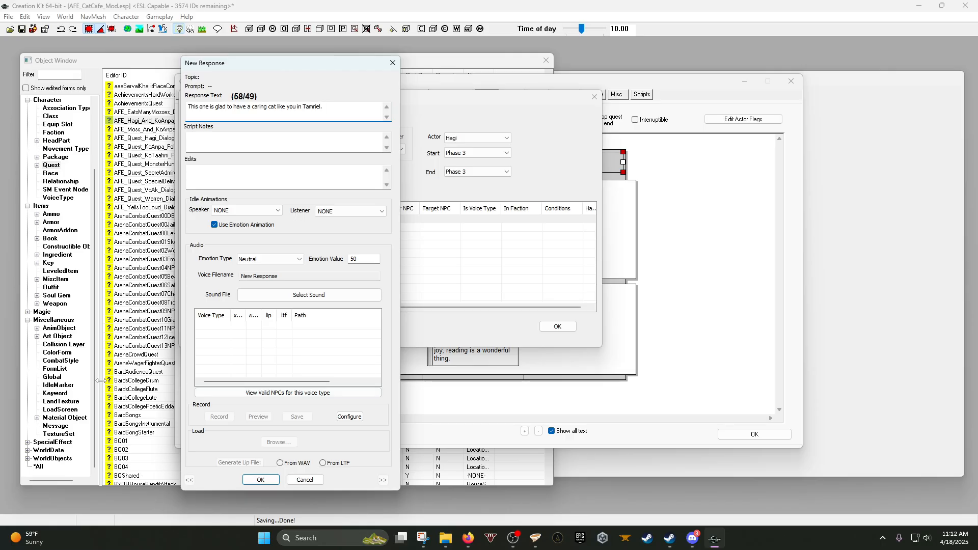
Add a second response to Hagi's Phase 3 info using the cut sentence about delivering books to people who could not otherwise get them.
left_click(257, 480)
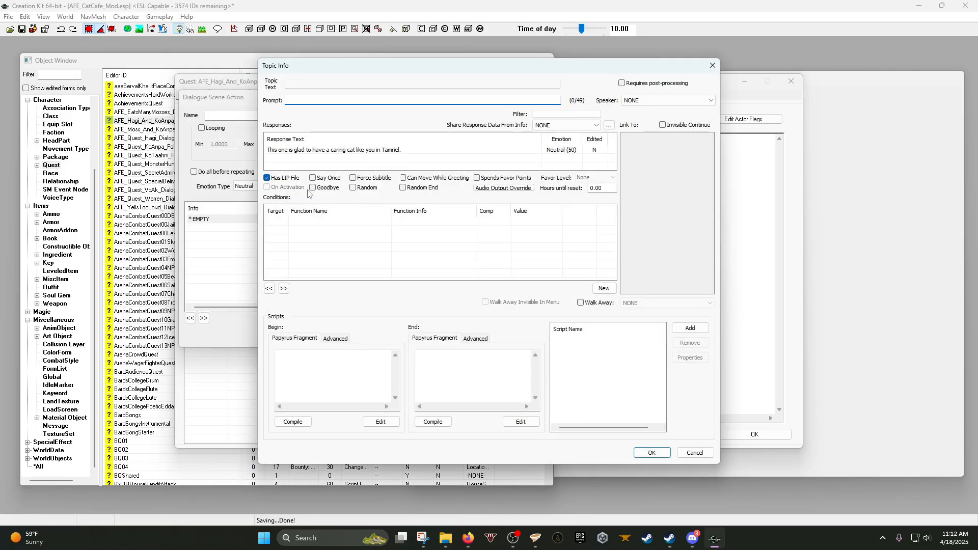
right_click(313, 162)
left_click(327, 169)
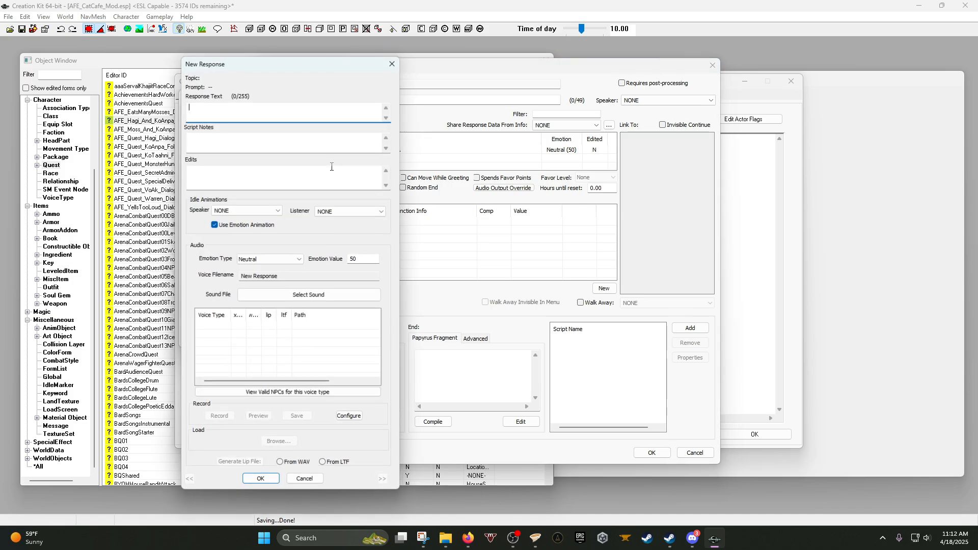
key("ctrl+v")
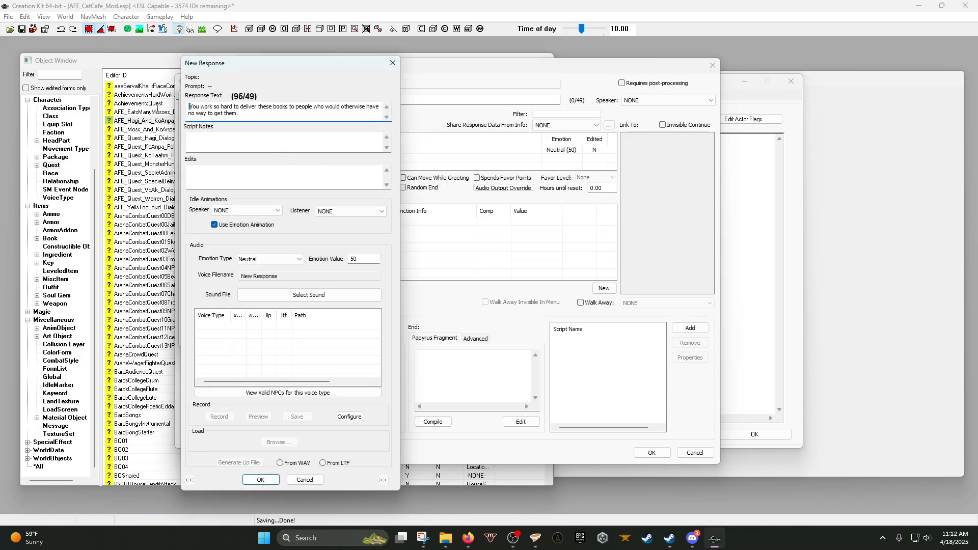
left_click(261, 479)
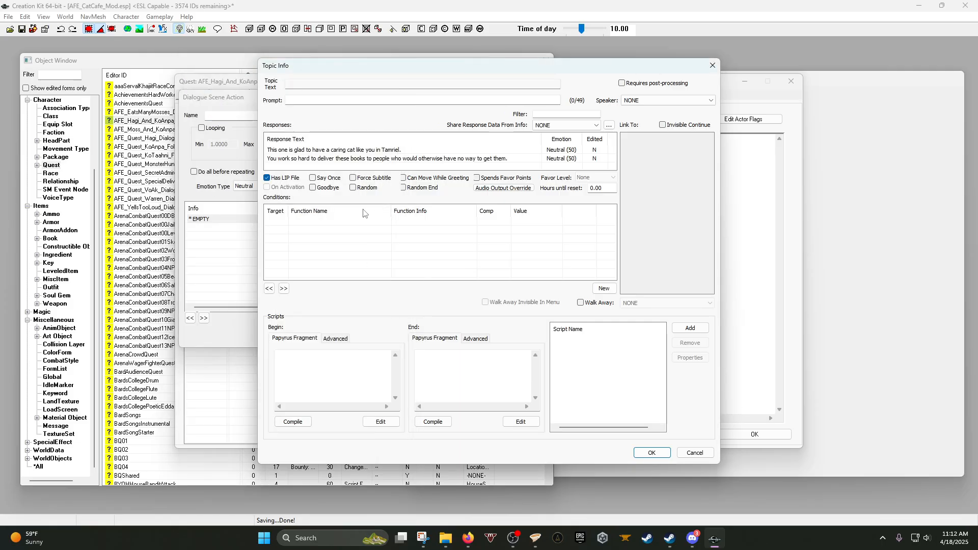
Add a GetIsVoiceType condition for AFE_Hagi_VT equal to 1 to the Phase 3 info and accept Hagi's action.
right_click(332, 236)
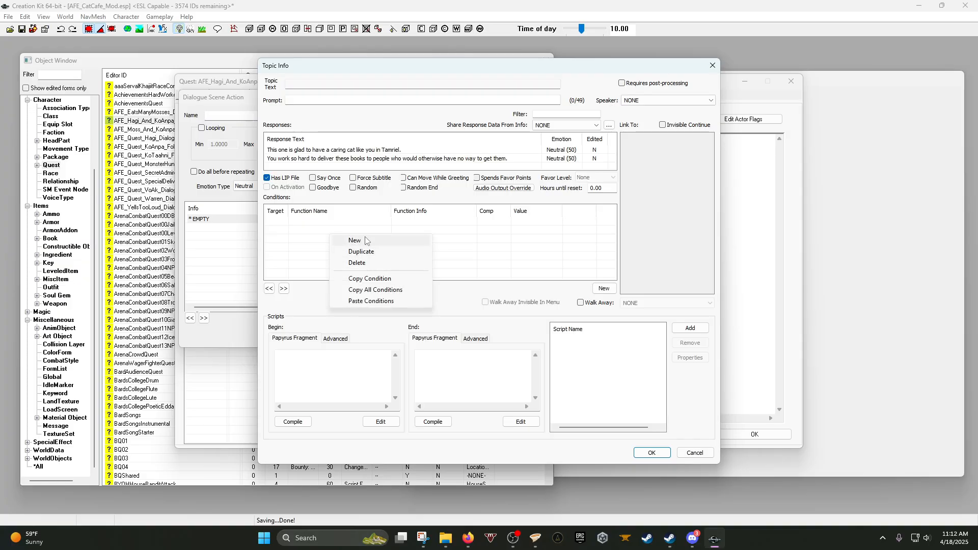
left_click(365, 240)
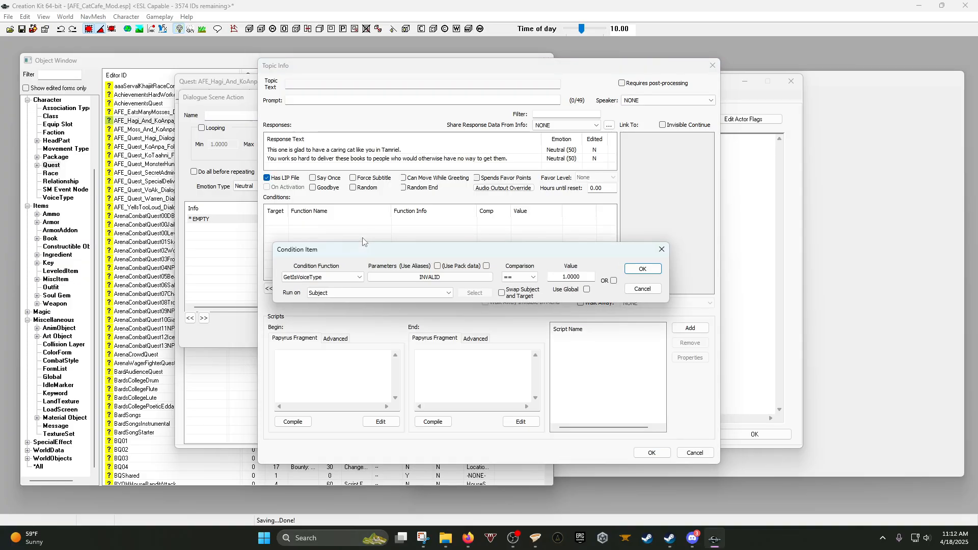
left_click(402, 277)
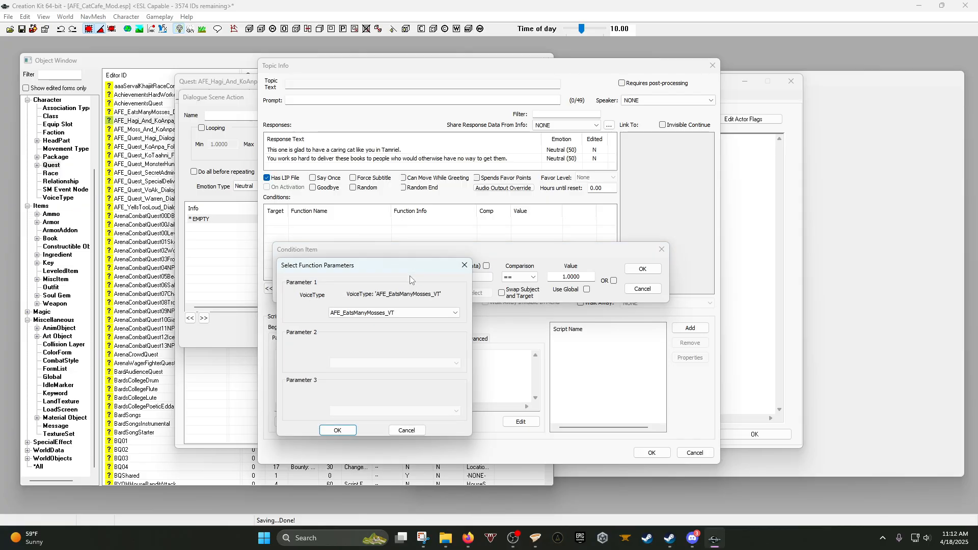
left_click(374, 314)
left_click(363, 332)
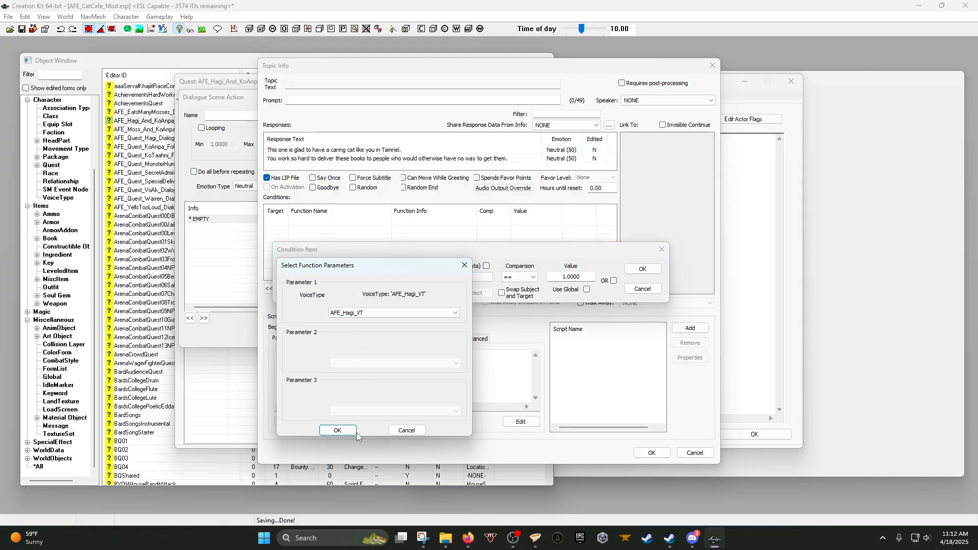
left_click(337, 429)
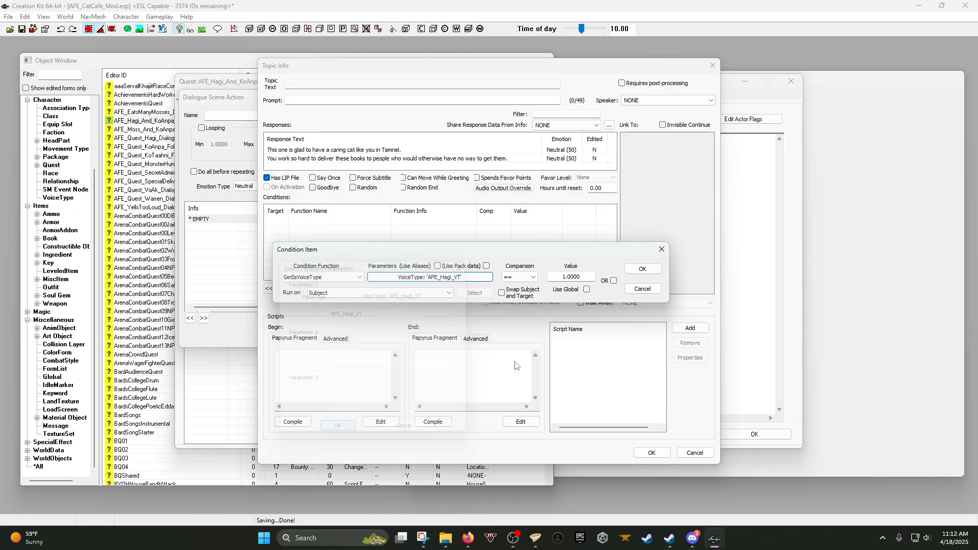
left_click(641, 269)
left_click(651, 451)
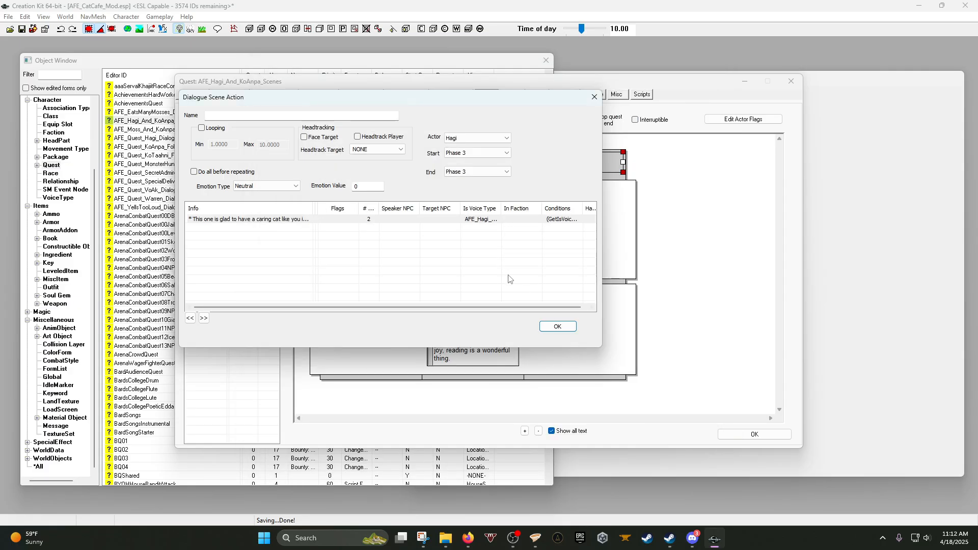
left_click(569, 329)
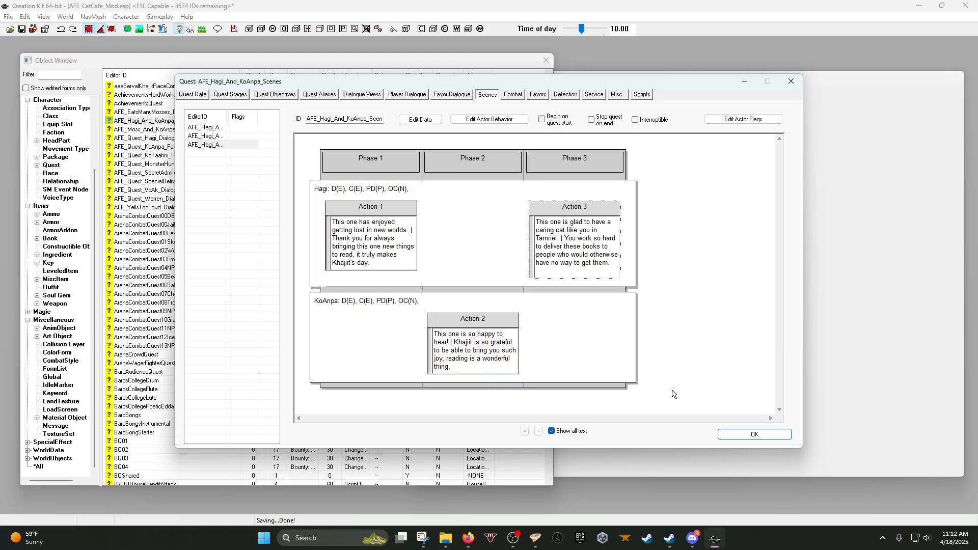
Close the quest and save the plugin, then reopen the third scene of AFE_Hagi_And_KoAnpa_Scenes.
left_click(754, 434)
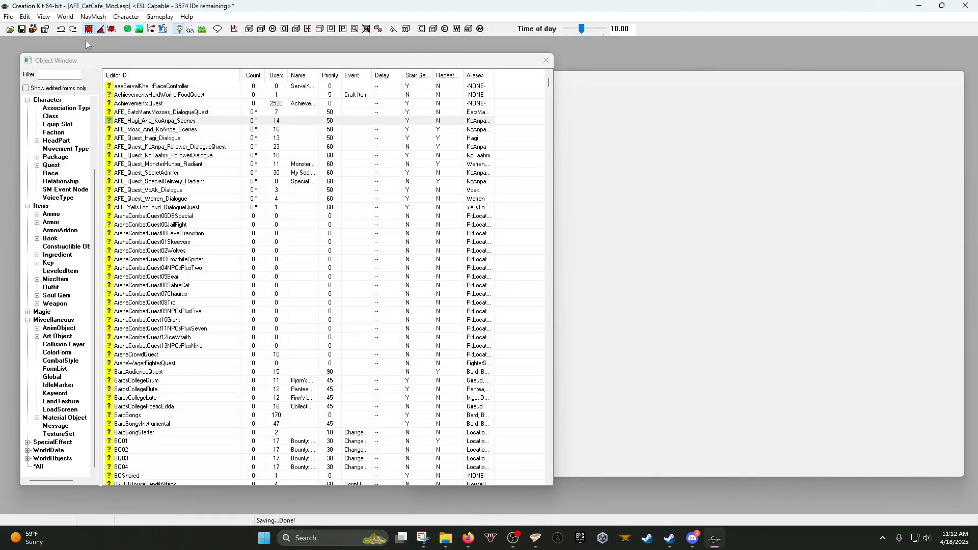
left_click(21, 29)
double_click(192, 121)
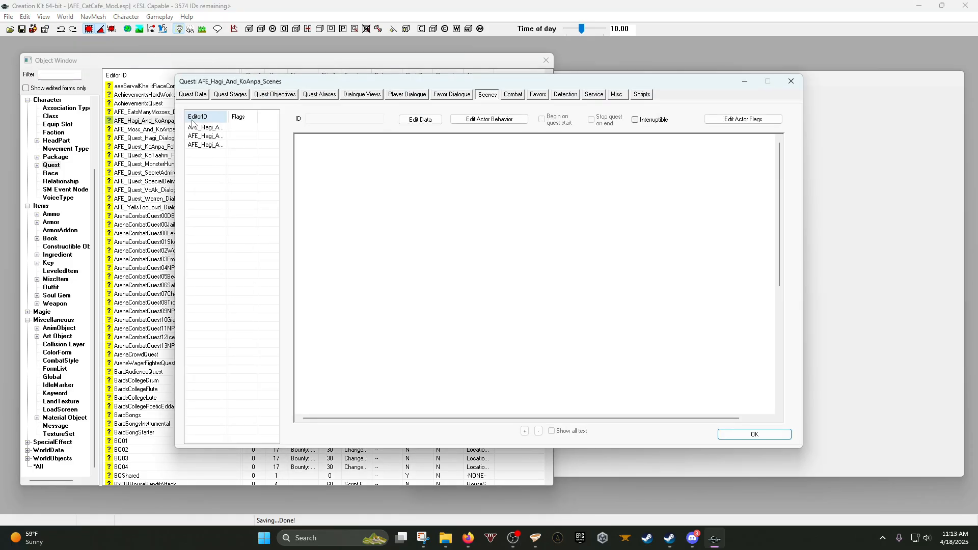
left_click(205, 145)
Add a fourth phase at the end of the scene, with a dialogue action for KoAnpa containing a new info.
right_click(675, 283)
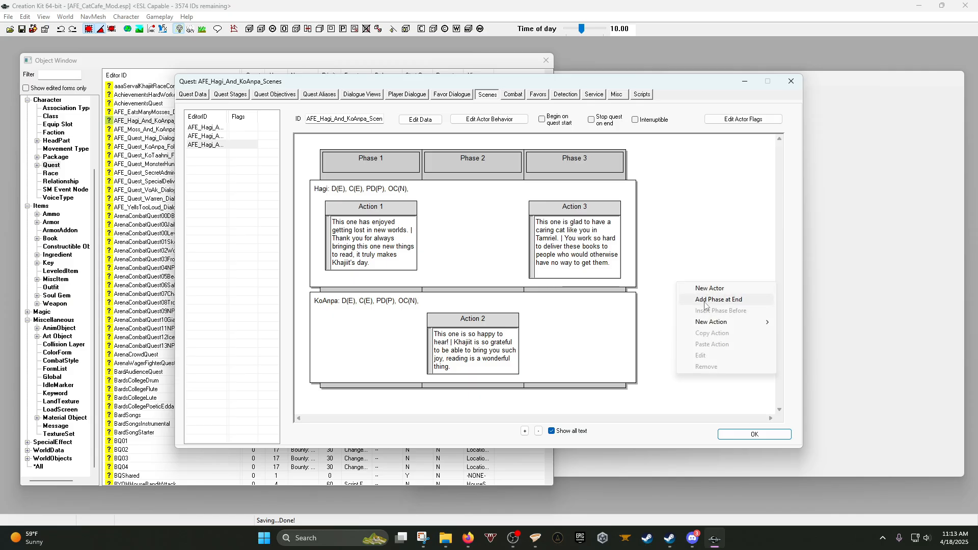
left_click(707, 305)
right_click(681, 341)
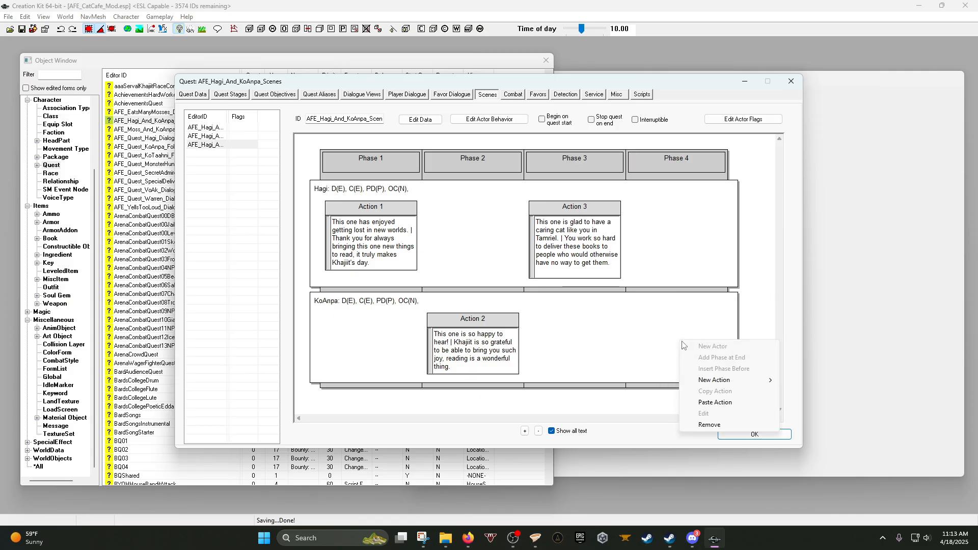
mouse_move(753, 380)
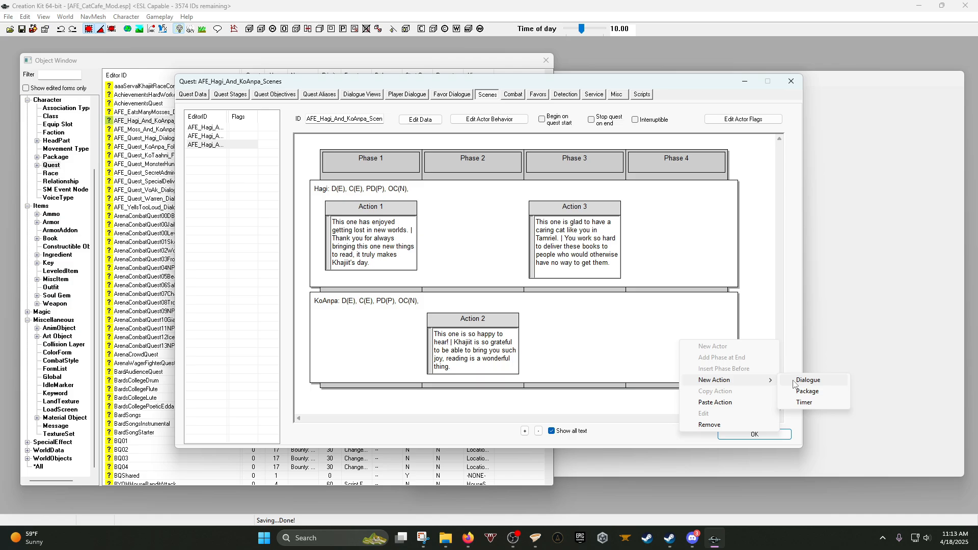
left_click(808, 380)
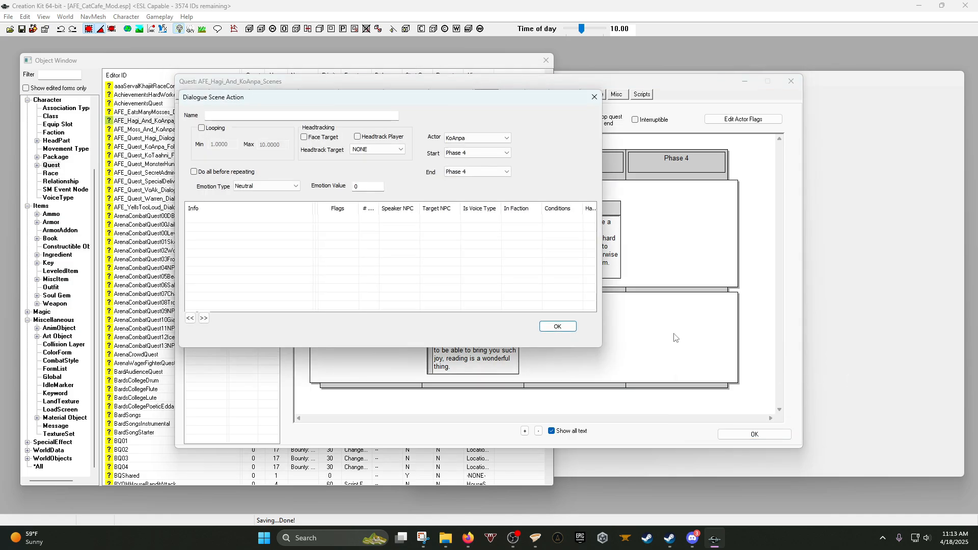
right_click(250, 238)
left_click(266, 241)
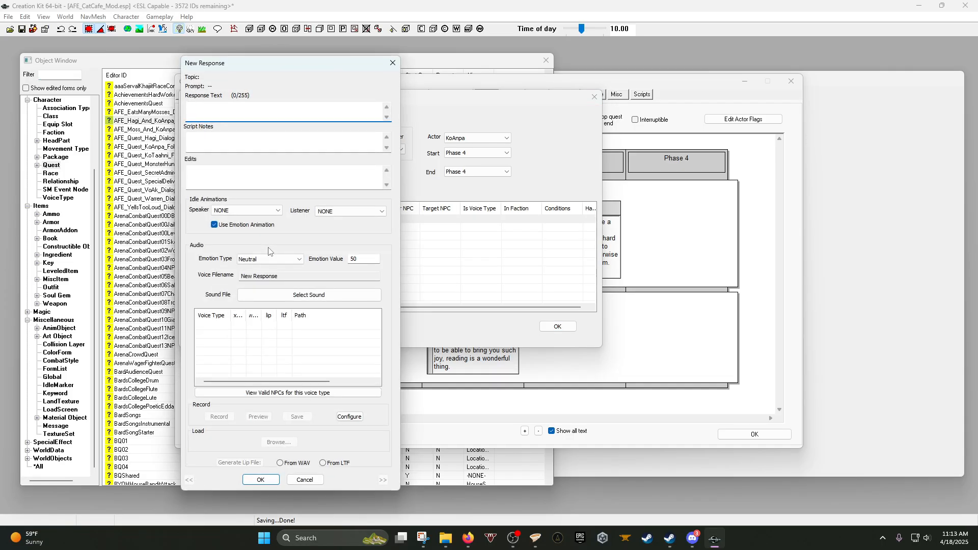
type("Th")
key("BackSpace")
key("BackSpace")
key("BackSpace")
key("BackSpace")
key("BackSpace")
key("BackSpace")
key("BackSpace")
key("BackSpace")
type("Ko'Anpa is")
key("BackSpace")
key("BackSpace")
key("BackSpace")
key("BackSpace")
key("BackSpace")
key("BackSpace")
key("BackSpace")
key("BackSpace")
key("BackSpace")
key("BackSpace")
Write KoAnpa's first Phase 4 response as "Khajiit is honestly flattered, and a bit blushy! You are too sweet.".
type("Khajiit is honestly flattered, and a bit ")
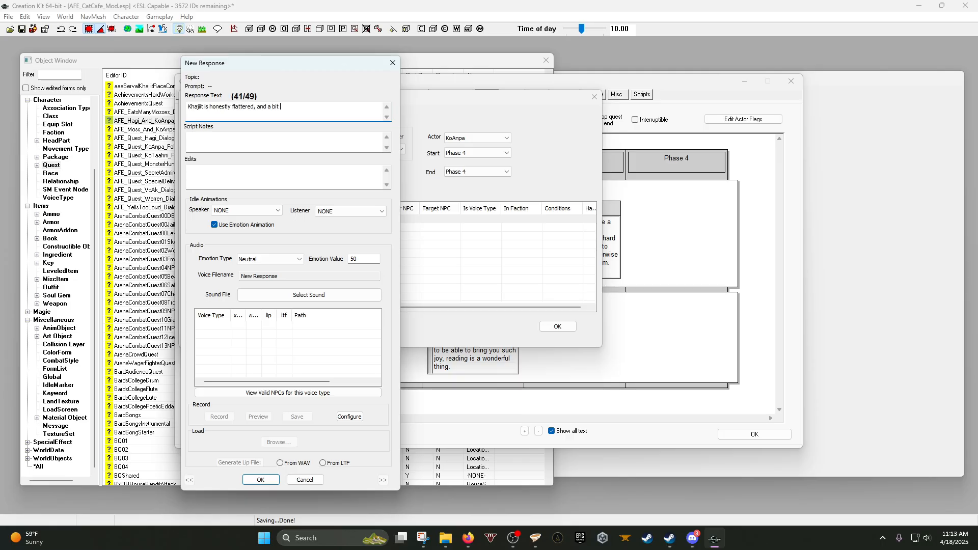
type("blushy! You are so sweet to")
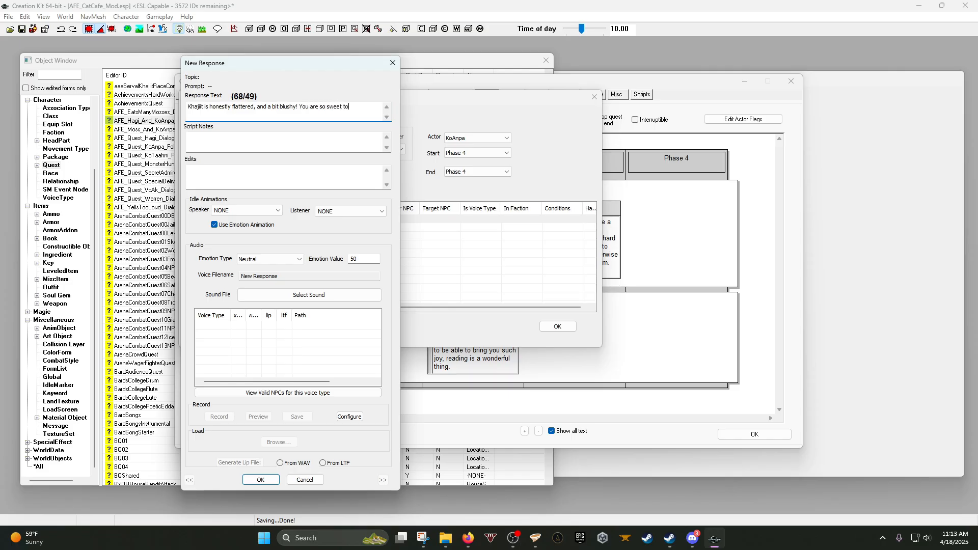
type(" he")
key("BackSpace")
key("BackSpace")
key("BackSpace")
key("BackSpace")
key("BackSpace")
key("BackSpace")
key("BackSpace")
key("BackSpace")
key("BackSpace")
key("BackSpace")
key("BackSpace")
key("BackSpace")
key("BackSpace")
key("BackSpace")
key("BackSpace")
type("too s")
key("BackSpace")
Set the first response's emotion type to Happy with an emotion value of 60 and accept it.
left_click(275, 259)
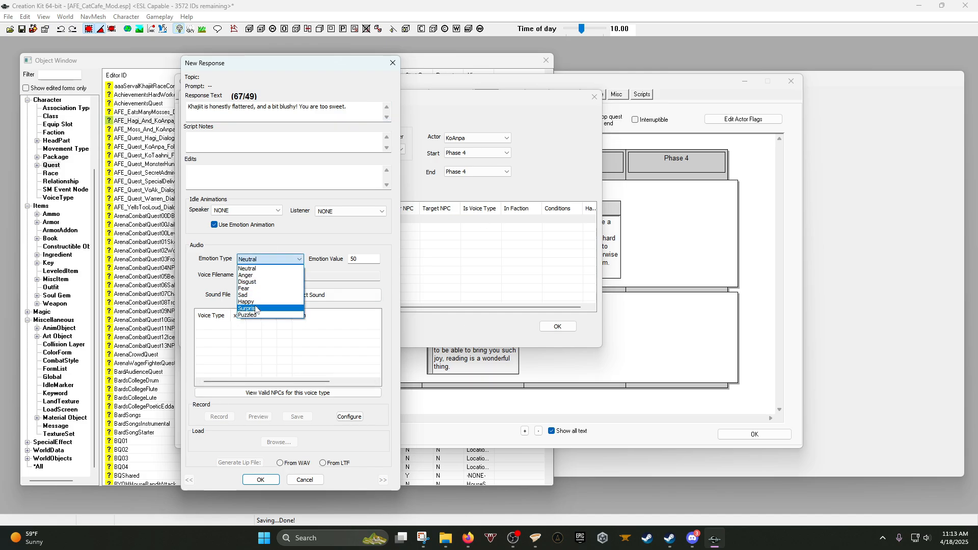
left_click(260, 302)
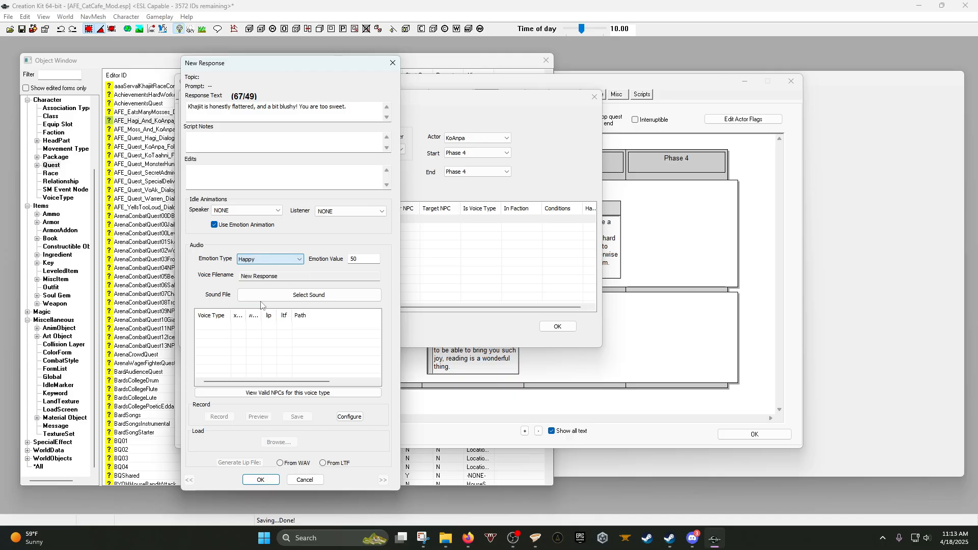
double_click(379, 264)
type("60")
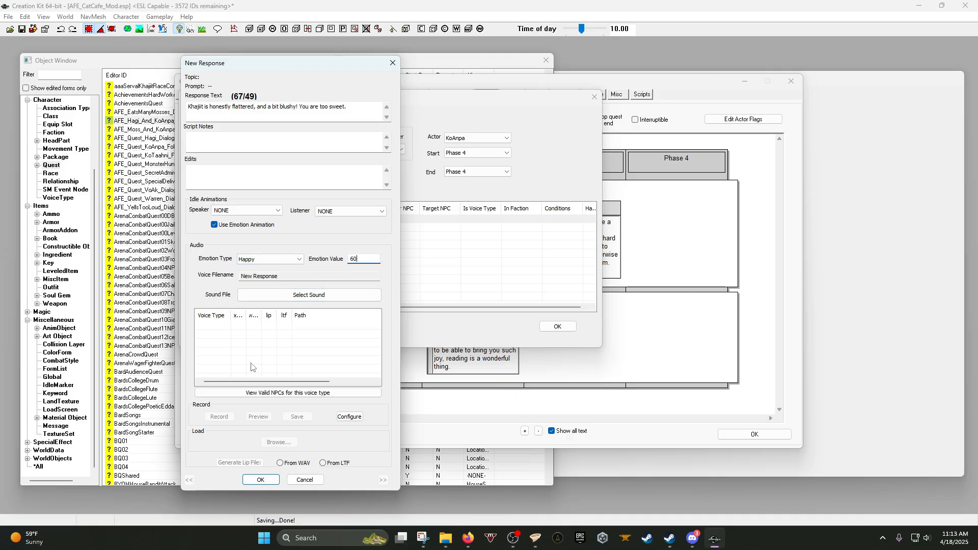
left_click(260, 480)
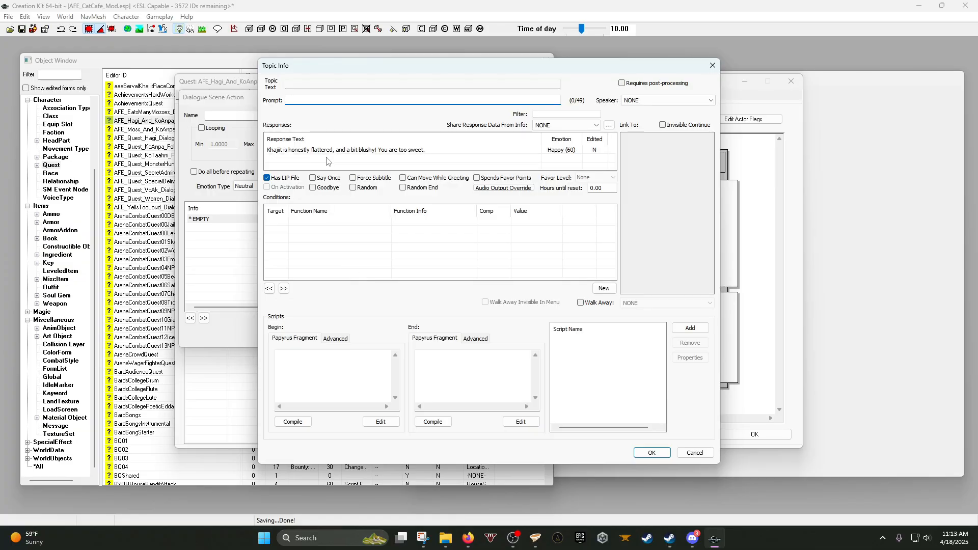
Add a second response reading "Thank you, Hagi. This one is more than happy to deliver books from The Archive.".
double_click(327, 161)
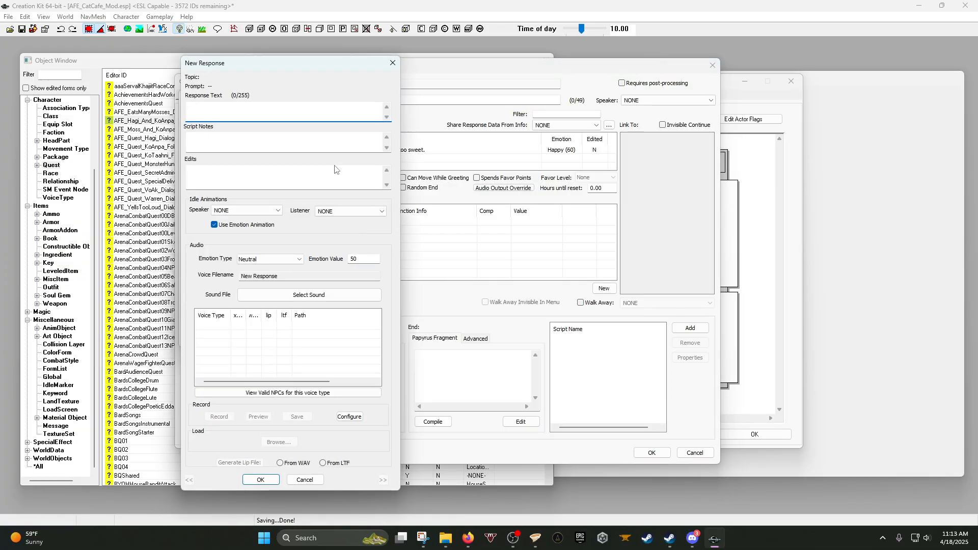
type("Thank you, Hagi. This one is mor")
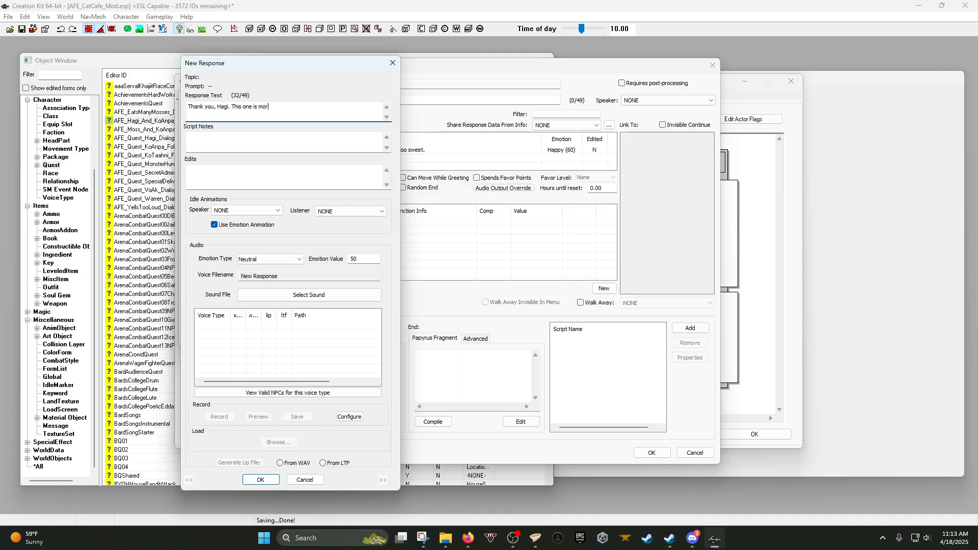
type("e than happy")
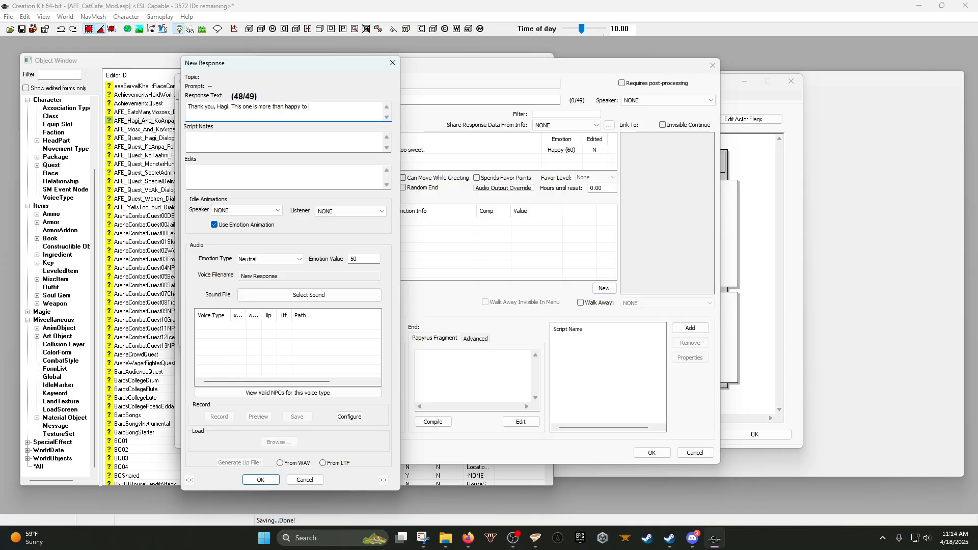
type("to spread")
key("BackSpace")
key("BackSpace")
key("BackSpace")
key("BackSpace")
key("BackSpace")
key("BackSpace")
key("BackSpace")
key("BackSpace")
key("BackSpace")
key("BackSpace")
key("BackSpace")
key("BackSpace")
key("BackSpace")
key("BackSpace")
type("to deliver books from the ")
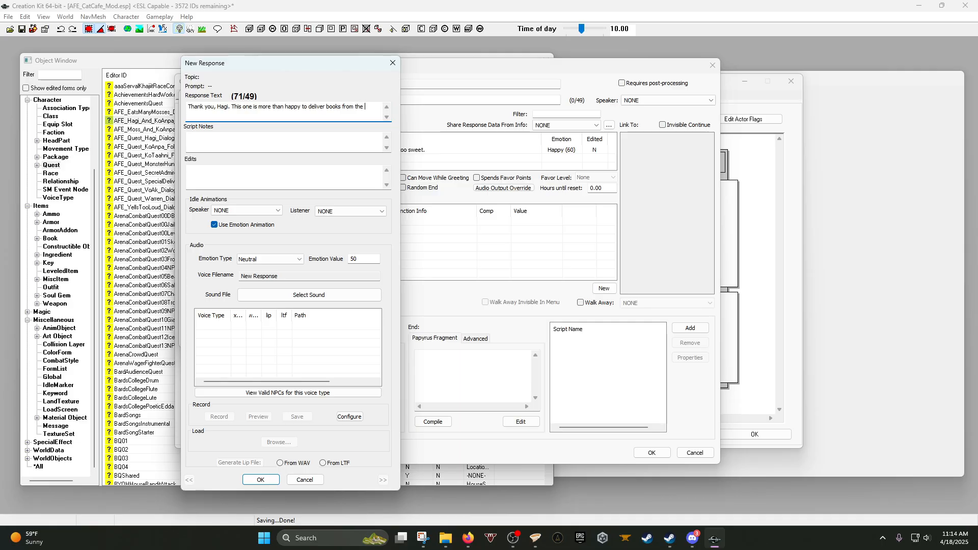
type("Archive.")
Set the second response's emotion to Happy with a value of 25, then accept KoAnpa's Phase 4 info and action.
left_click(270, 258)
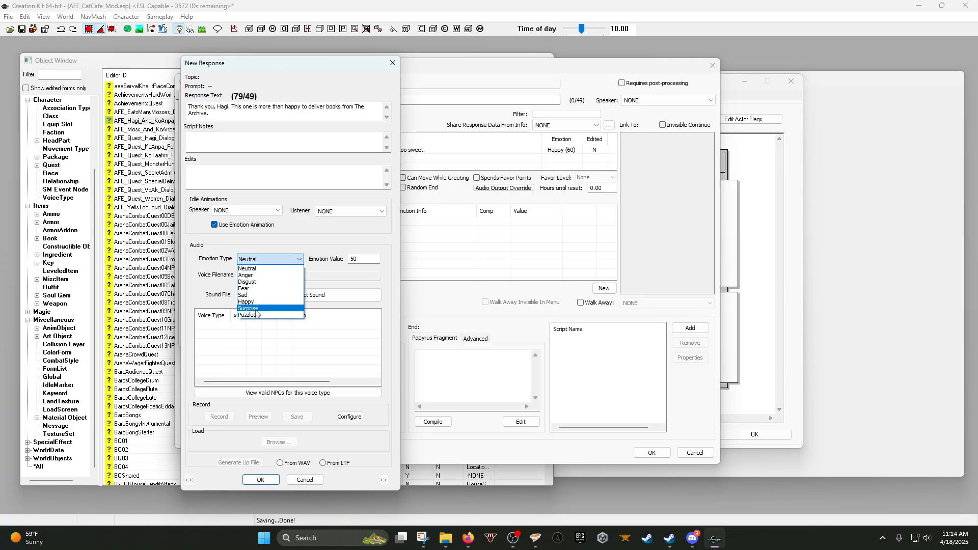
left_click(259, 301)
double_click(374, 259)
type("25")
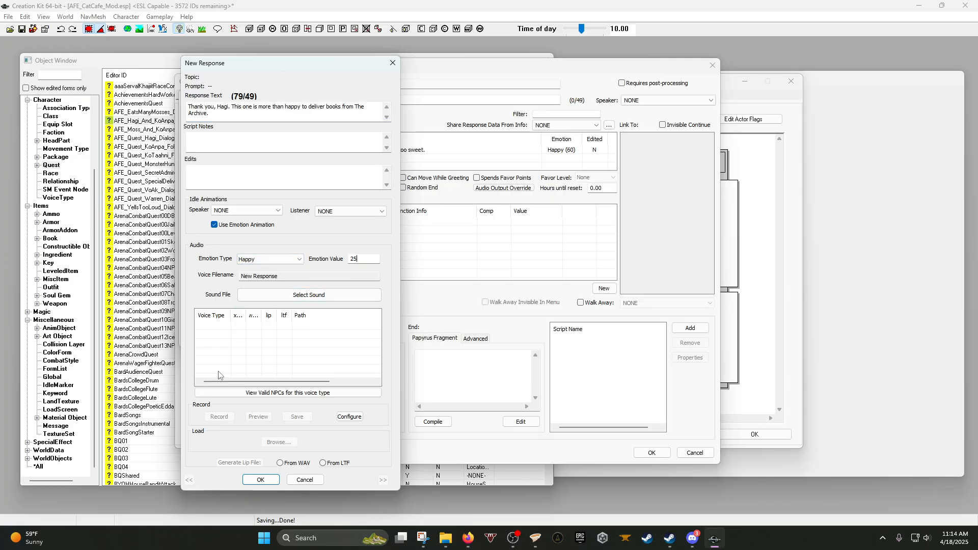
left_click(261, 479)
right_click(372, 239)
left_click(323, 240)
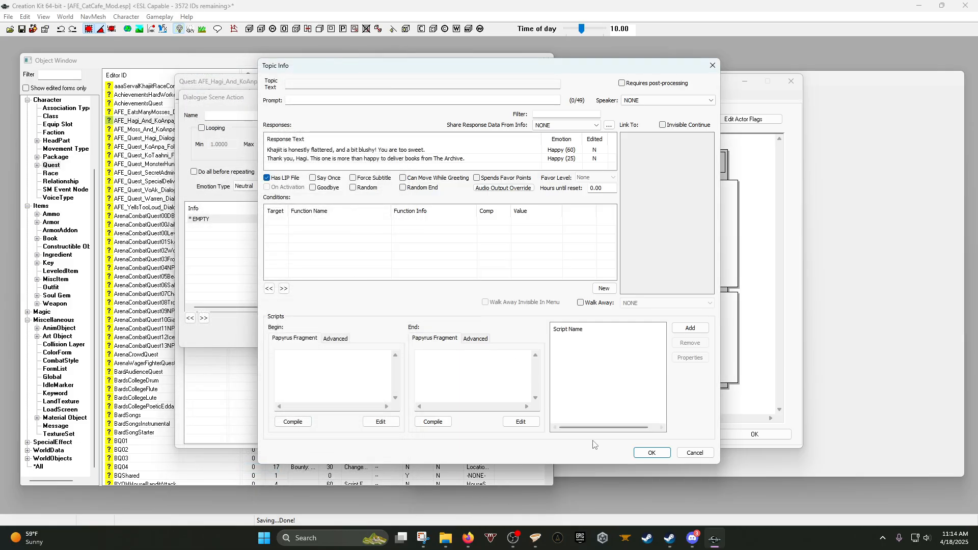
left_click(652, 453)
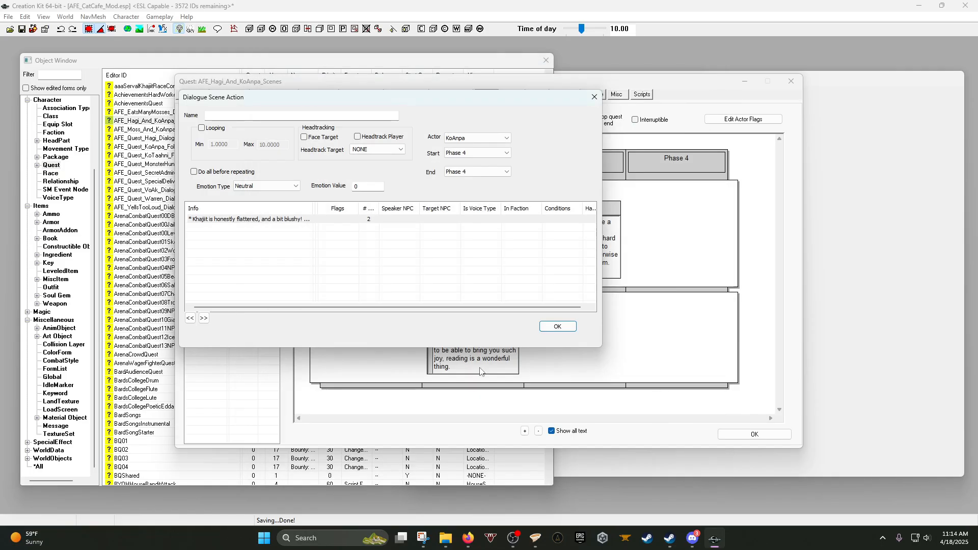
left_click(549, 328)
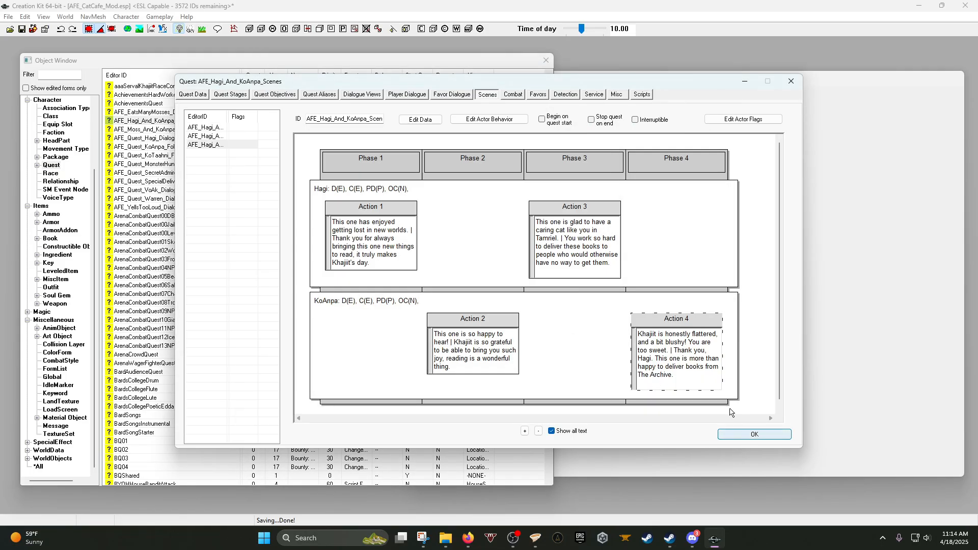
Enable Face Target and choose a headtrack target for KoAnpa's Phase 4 action.
double_click(648, 320)
left_click(304, 137)
left_click(377, 149)
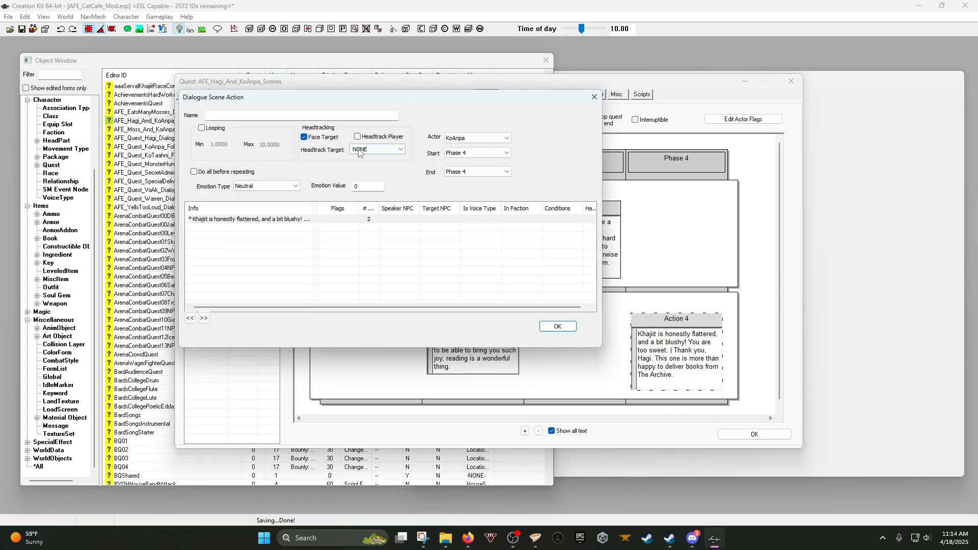
left_click(375, 163)
left_click(557, 326)
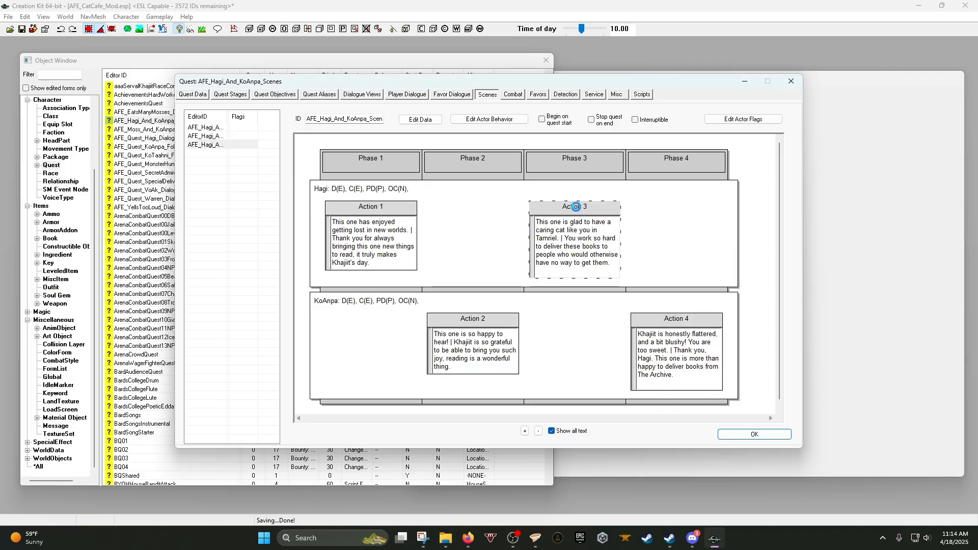
Set the headtrack target of Hagi's Phase 3 action to KoAnpa and accept the action.
double_click(576, 207)
left_click(377, 149)
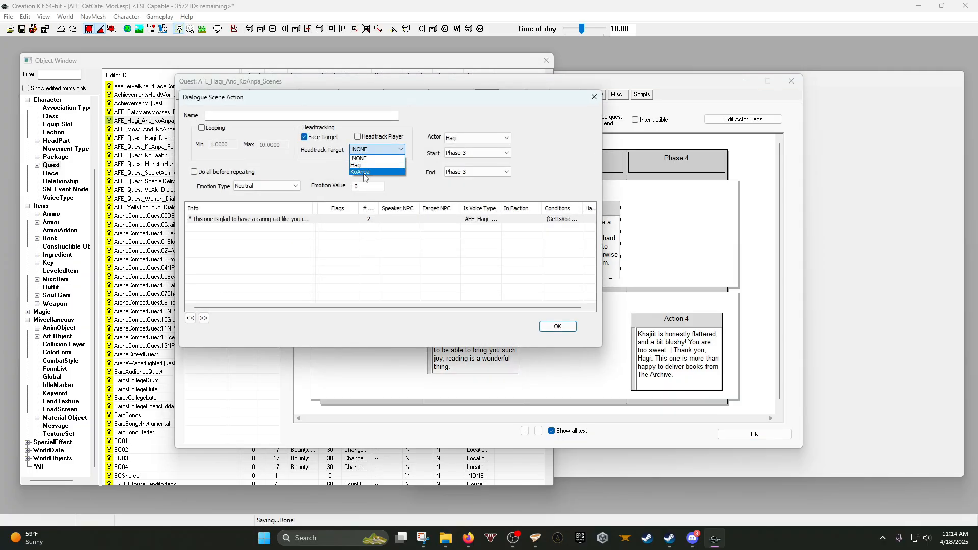
left_click(375, 171)
left_click(557, 326)
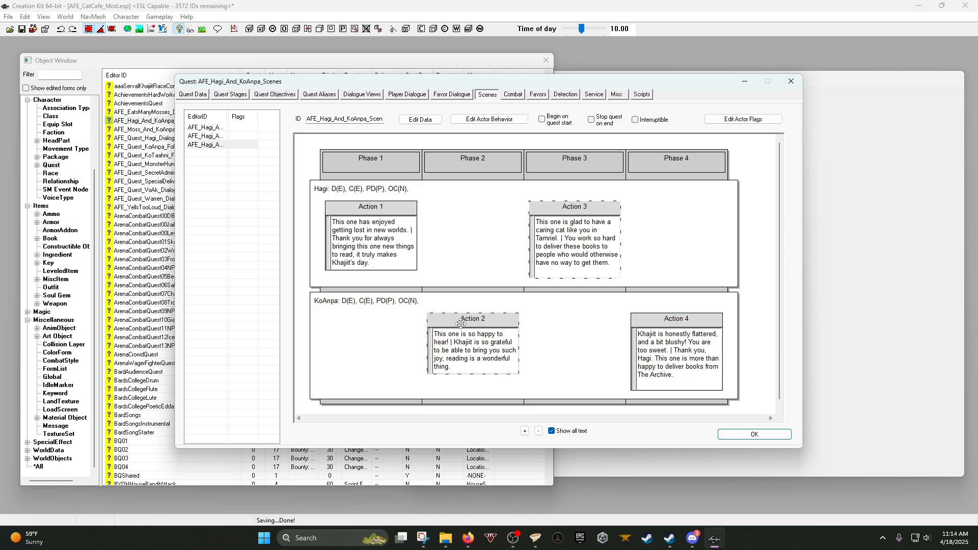
Check KoAnpa's Phase 2 action, then accept the quest and save the plugin.
double_click(461, 319)
left_click(557, 326)
left_click(754, 434)
left_click(20, 28)
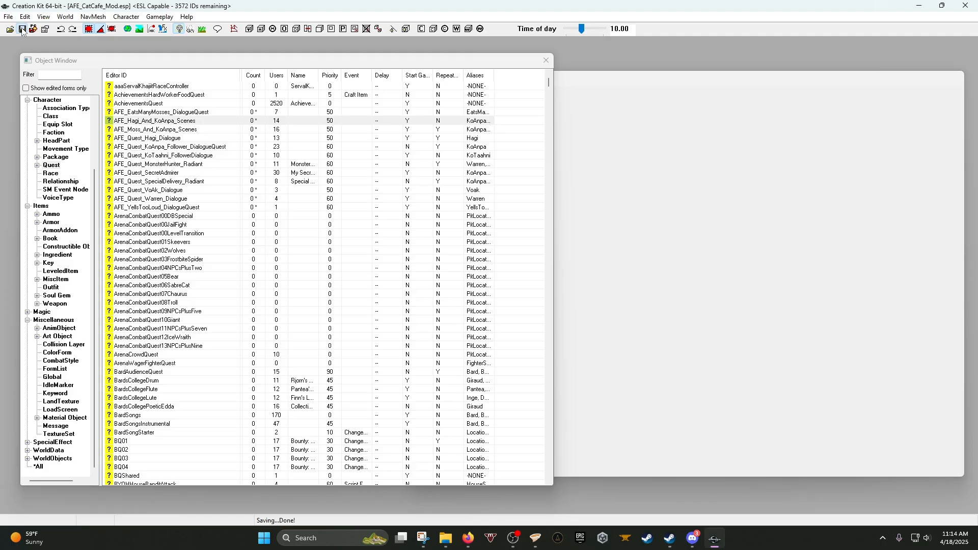
Reopen the AFE_Hagi_And_KoAnpa_Scenes quest and review the layouts of its second and third scenes.
double_click(181, 122)
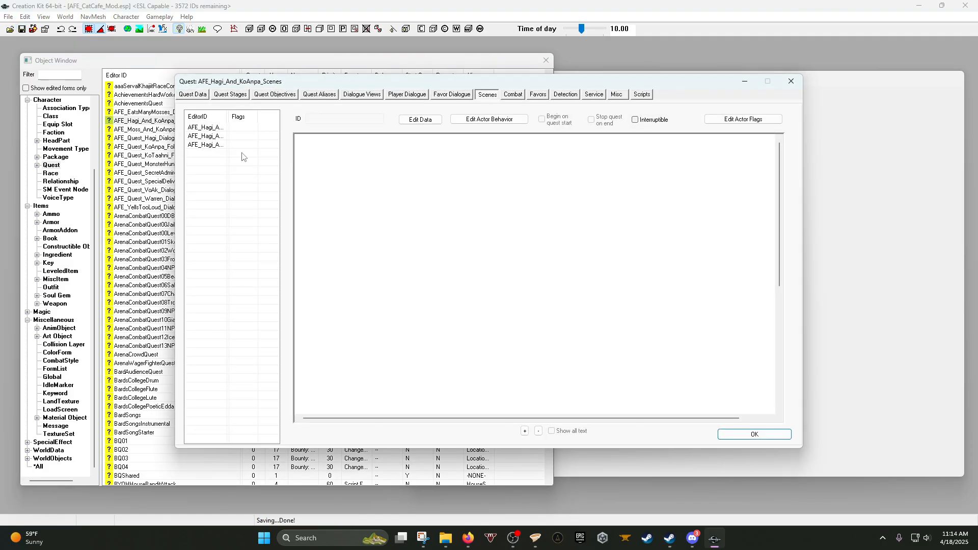
left_click(197, 137)
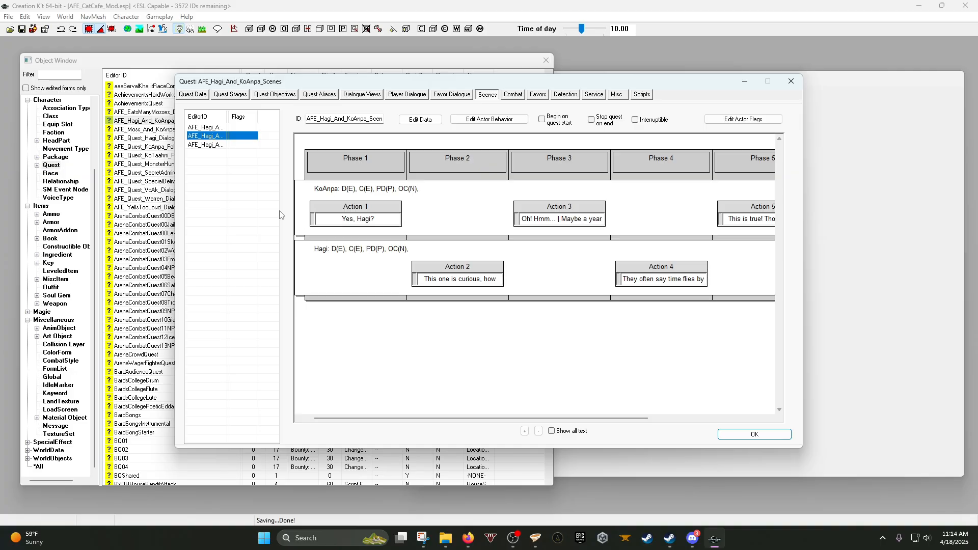
left_click(204, 144)
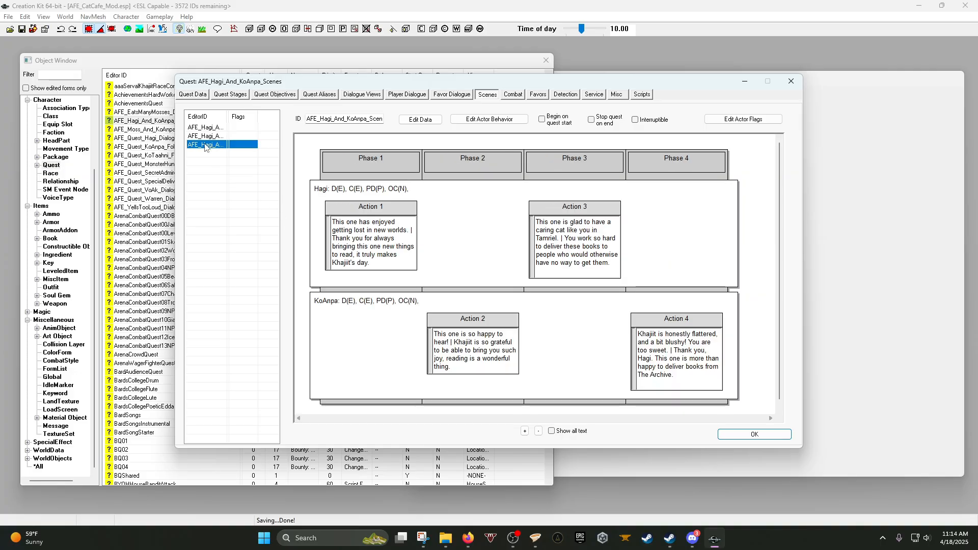
left_click(222, 136)
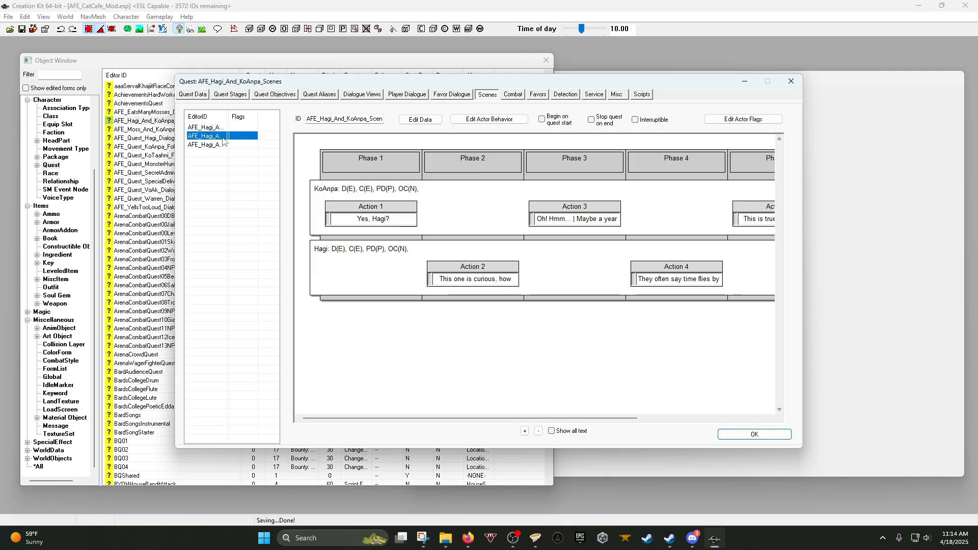
left_click(634, 161)
Open the properties of the script attached to the idle info "Oh, Hagi, how have you been enjoying your last book delivery?".
left_click(616, 97)
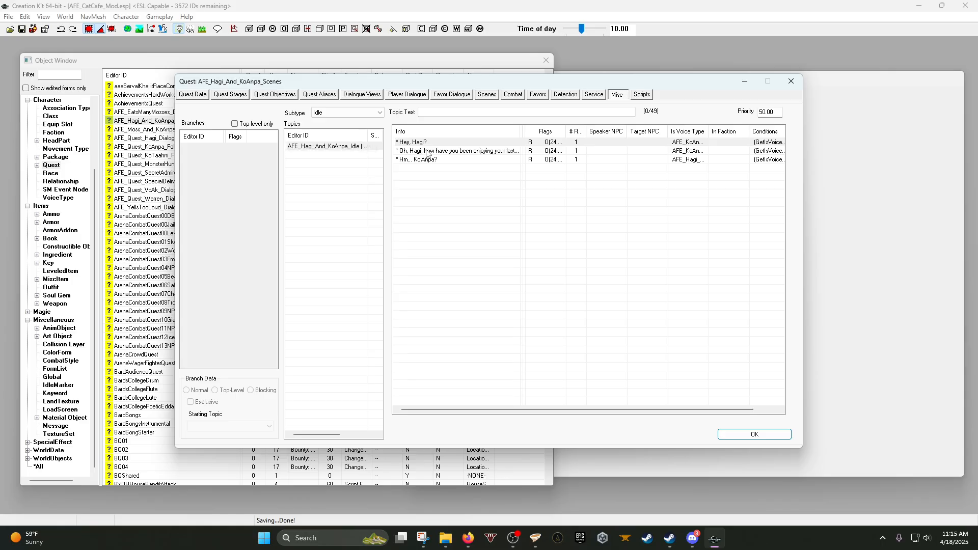
double_click(428, 151)
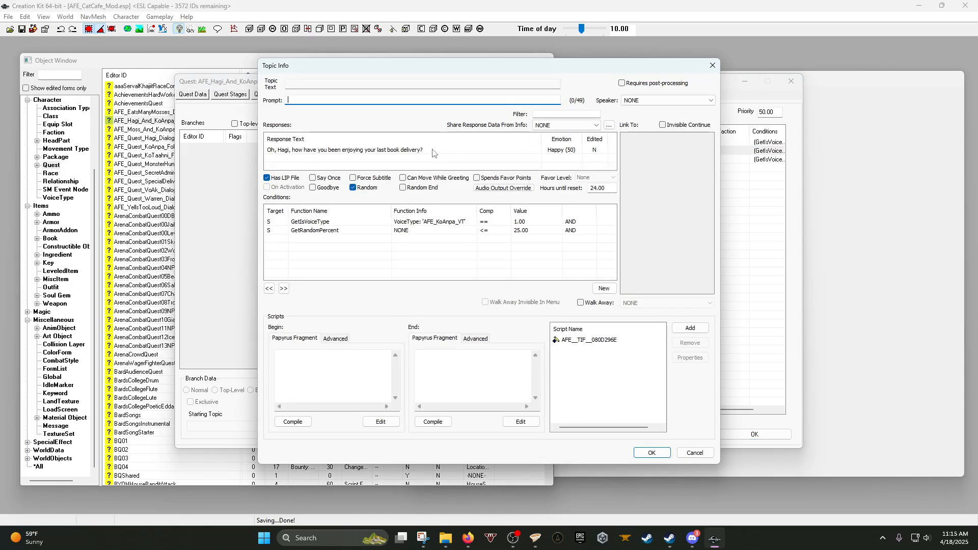
left_click(591, 340)
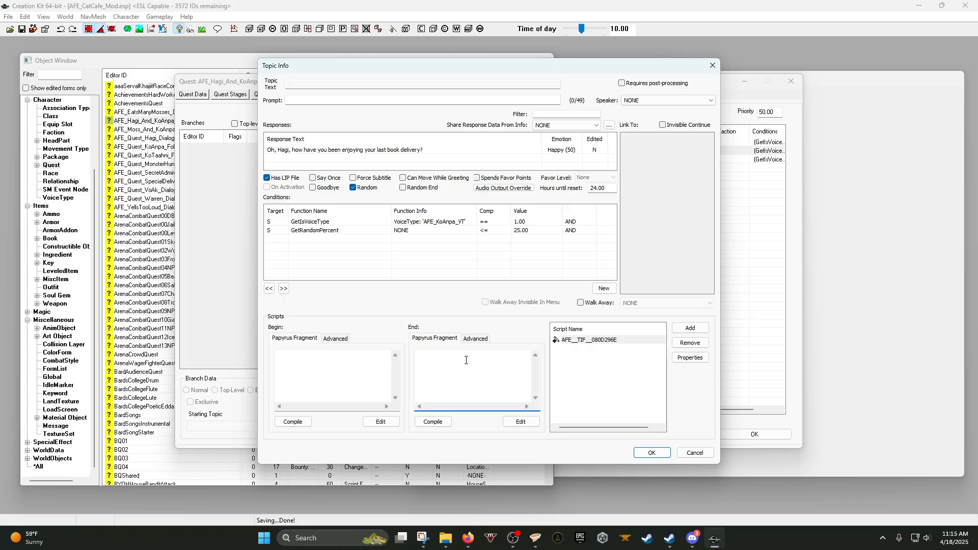
left_click(689, 358)
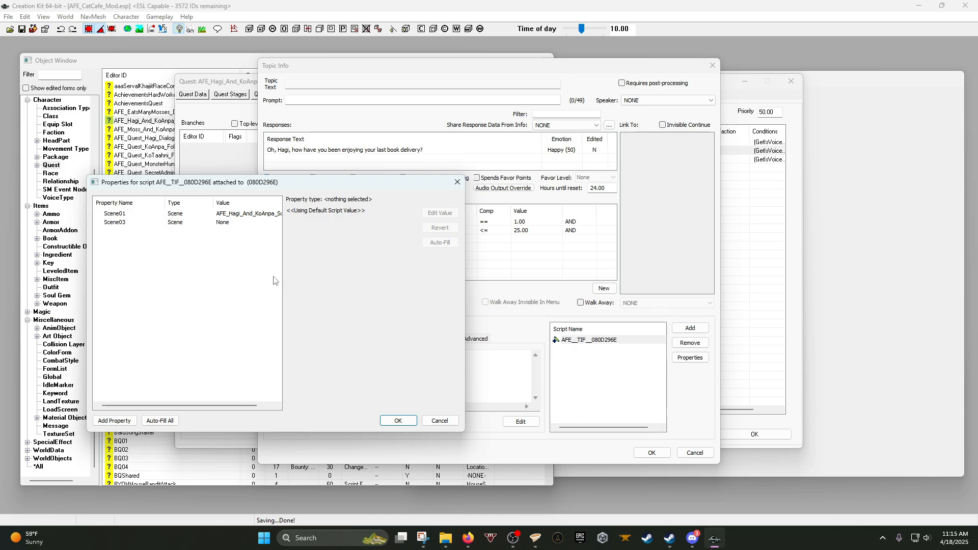
Assign AFE_Hagi_And_KoAnpa_Scene3 to the script's Scene03 property and accept the properties.
left_click(126, 224)
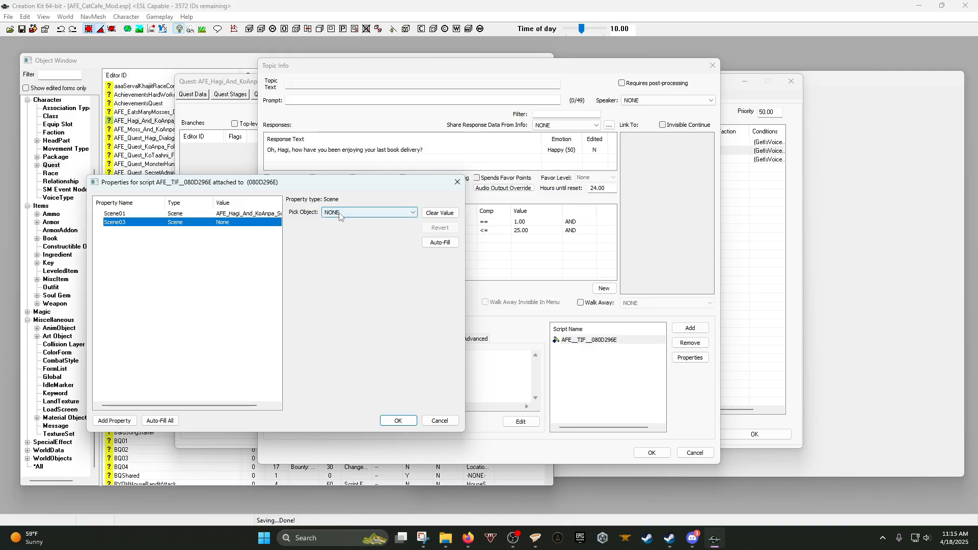
left_click(371, 213)
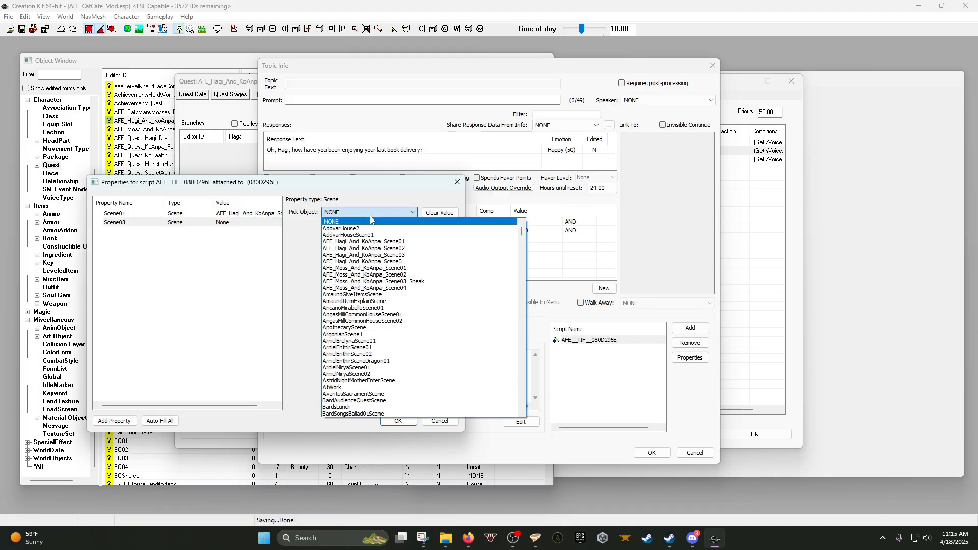
left_click(410, 262)
left_click(173, 246)
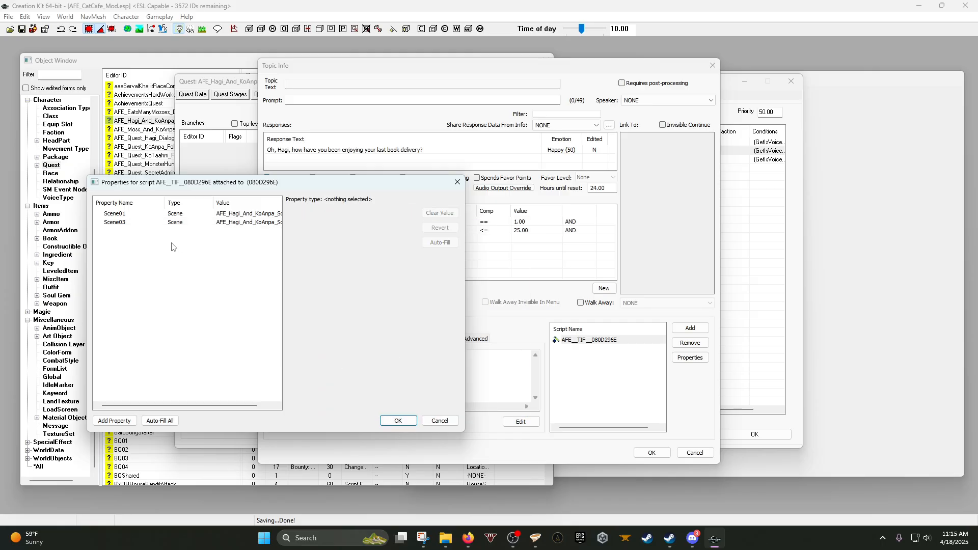
left_click(398, 420)
Enter Scene03.Start() as the info's End Papyrus fragment, check its text and compile it.
left_click(456, 361)
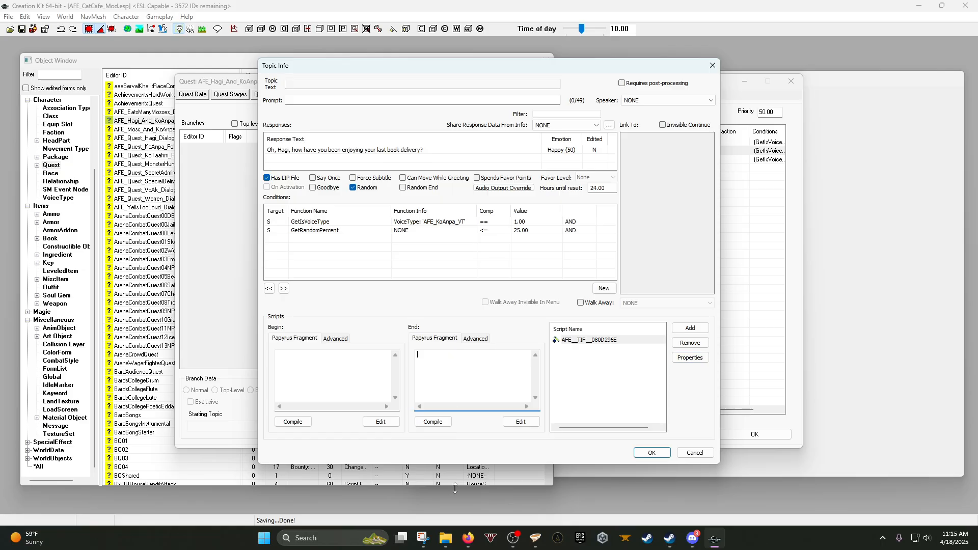
type("Scene03.Start(")
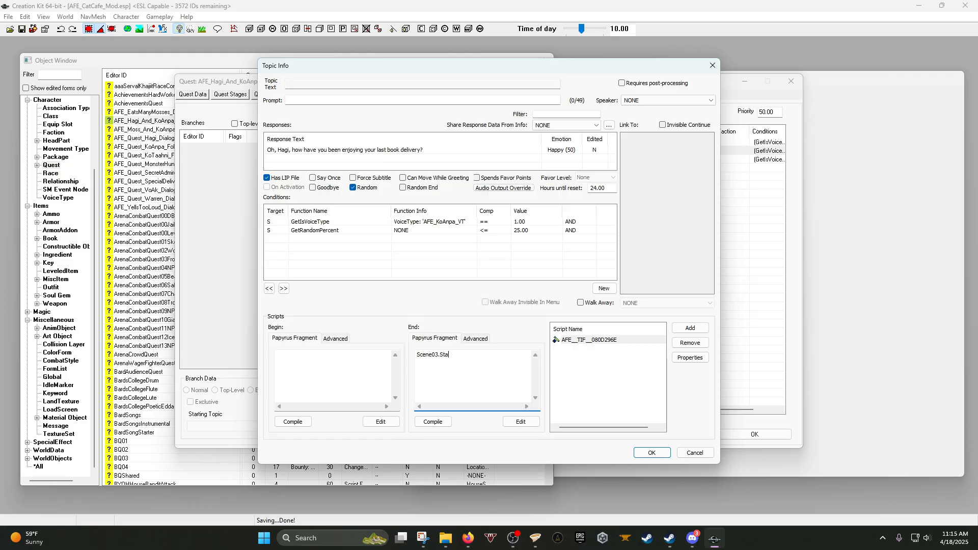
type("()")
left_click(440, 424)
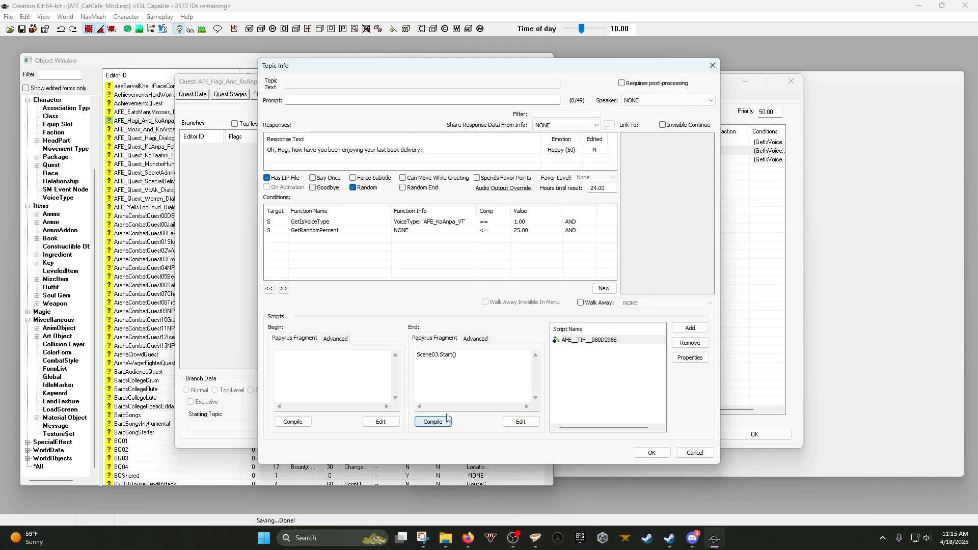
right_click(463, 359)
left_click(460, 353)
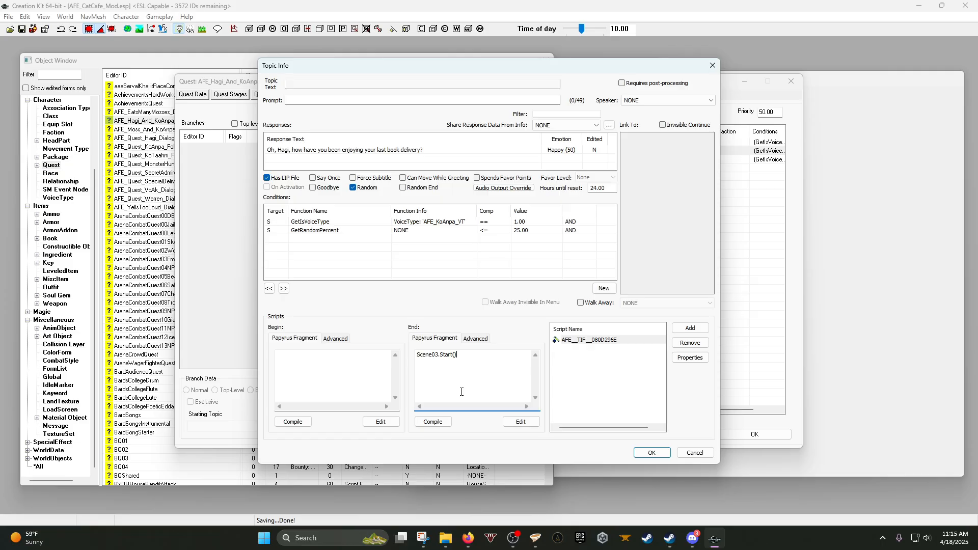
double_click(455, 358)
left_click(455, 360)
double_click(466, 360)
left_click(473, 393)
left_click(449, 424)
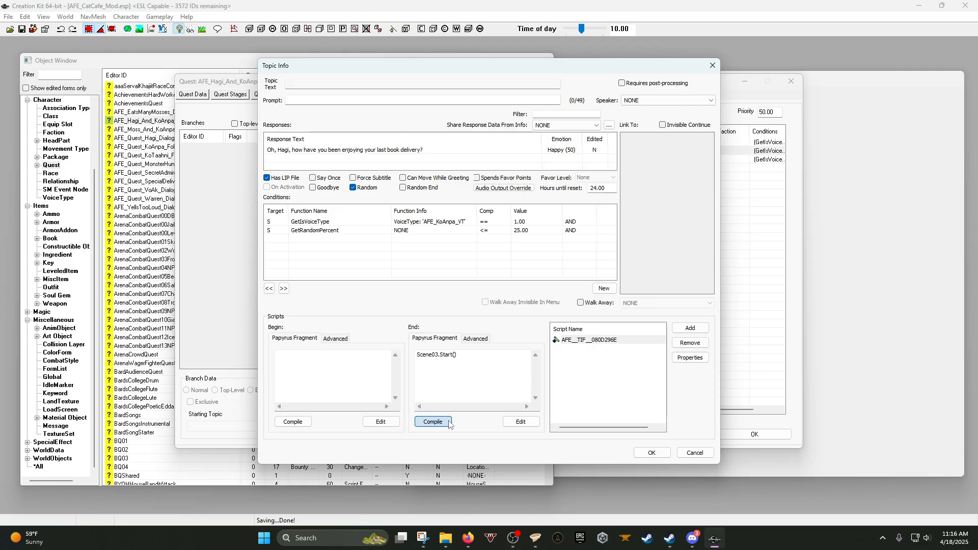
Check the Scene01 and Scene03 values in the attached script's properties.
left_click(606, 341)
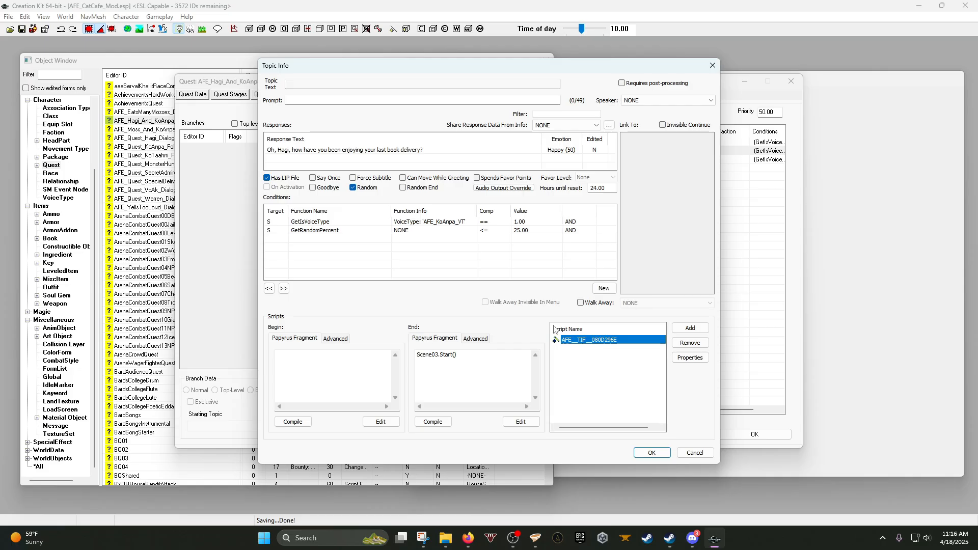
left_click(689, 357)
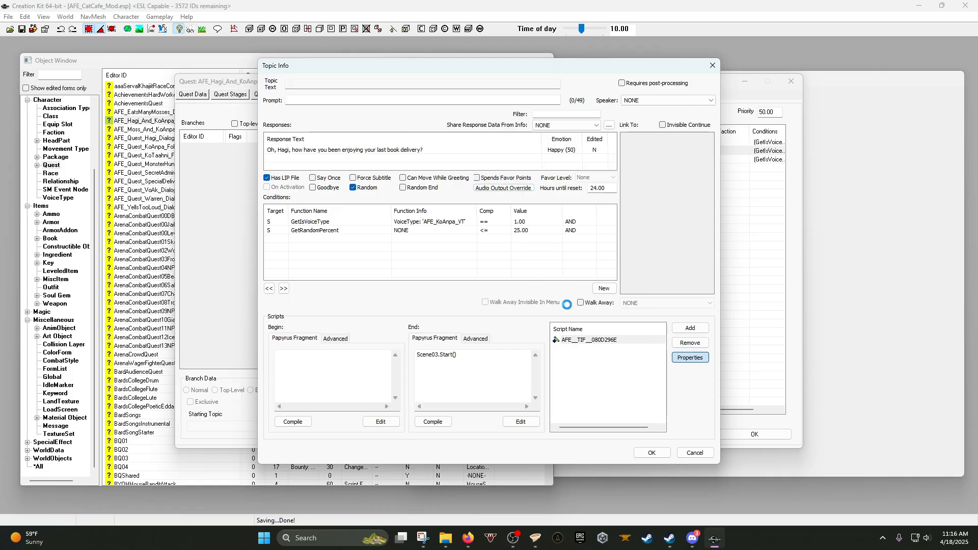
left_click(116, 214)
left_click(116, 222)
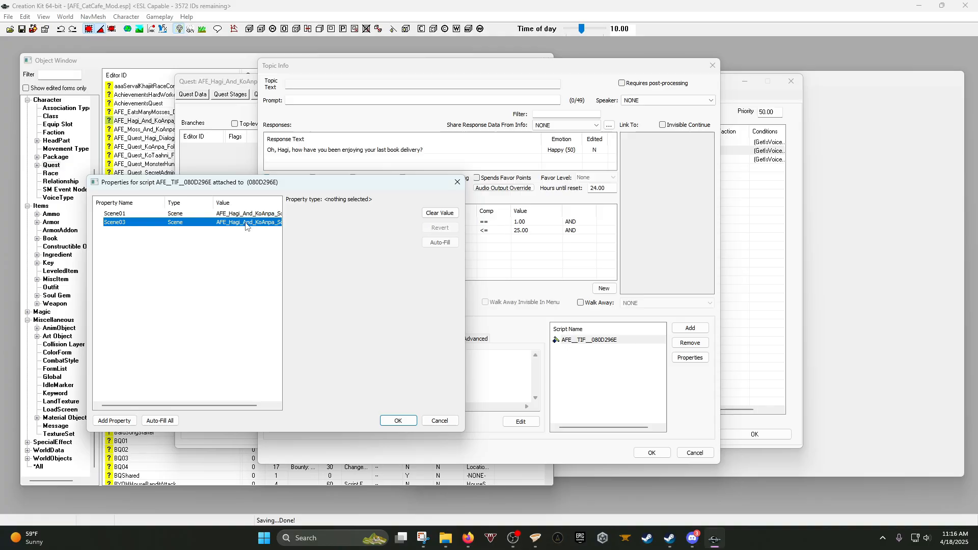
left_click(400, 423)
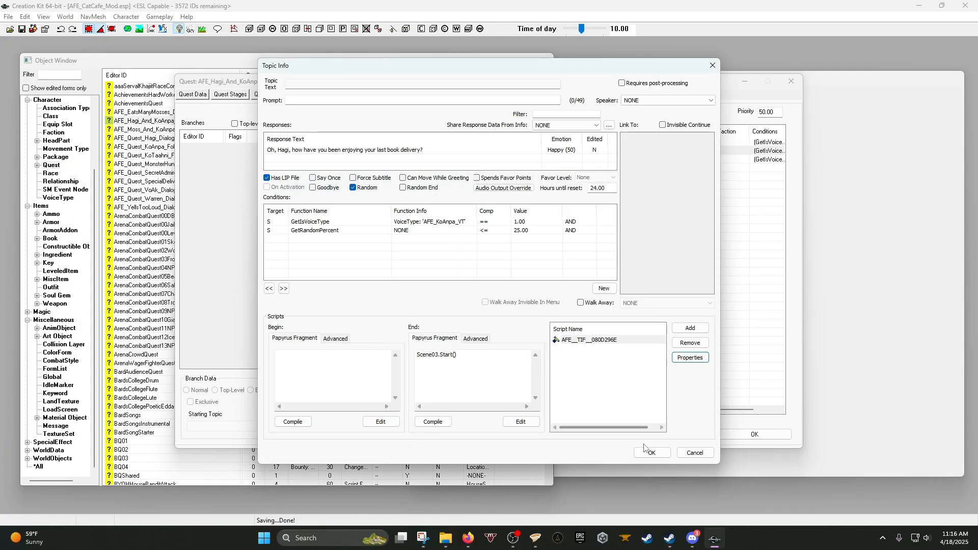
Close the topic info, accept the quest and save the plugin.
left_click(681, 450)
left_click(779, 435)
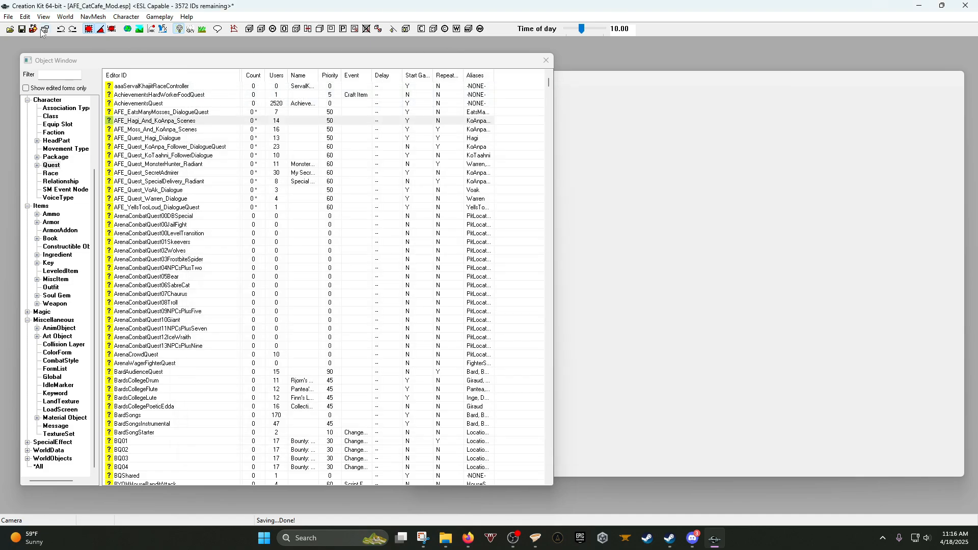
left_click(22, 29)
Reopen the AFE_Hagi_And_KoAnpa_Scenes quest, then switch to Audacity and start playback of Hagi and Koanpa Convo 3 from the beginning.
double_click(139, 120)
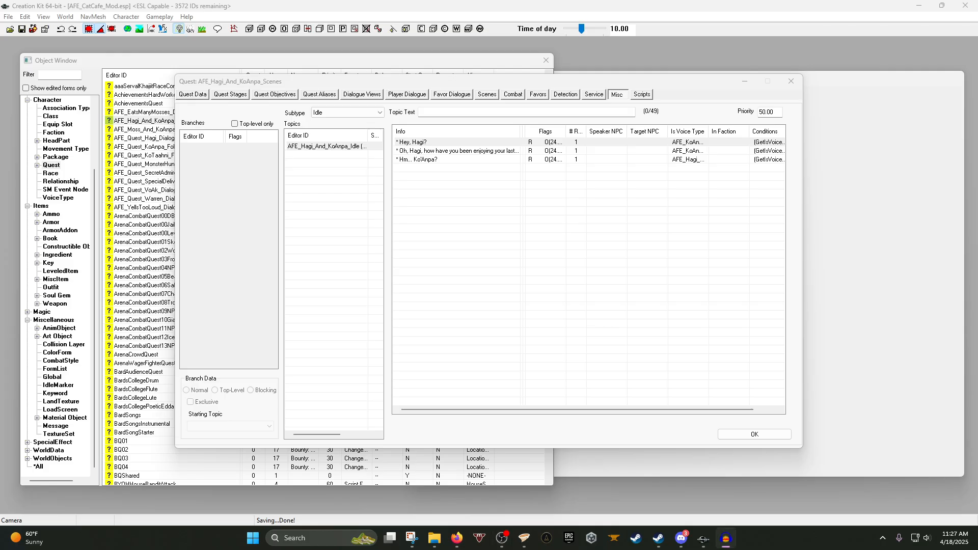
left_click_drag(977, 227, 585, 1)
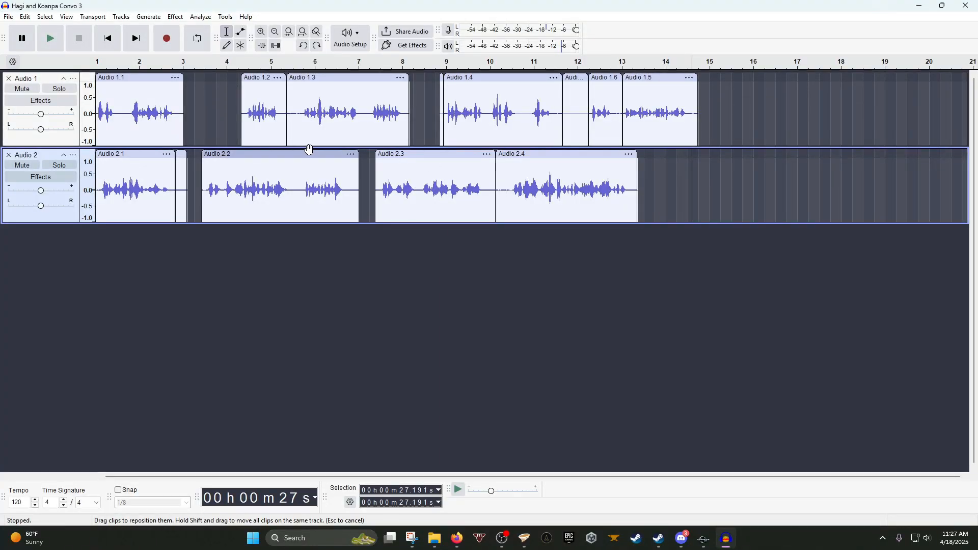
left_click(108, 39)
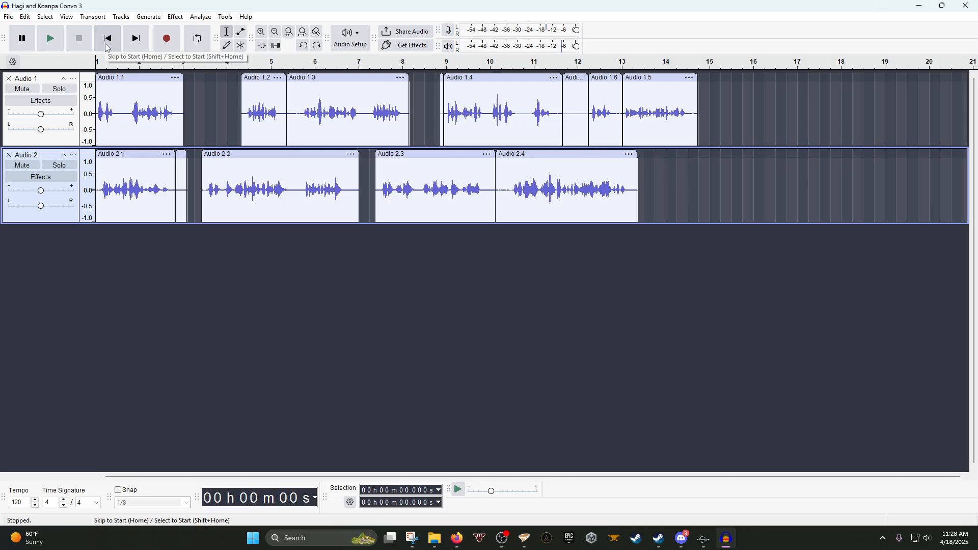
key("space")
key("space")
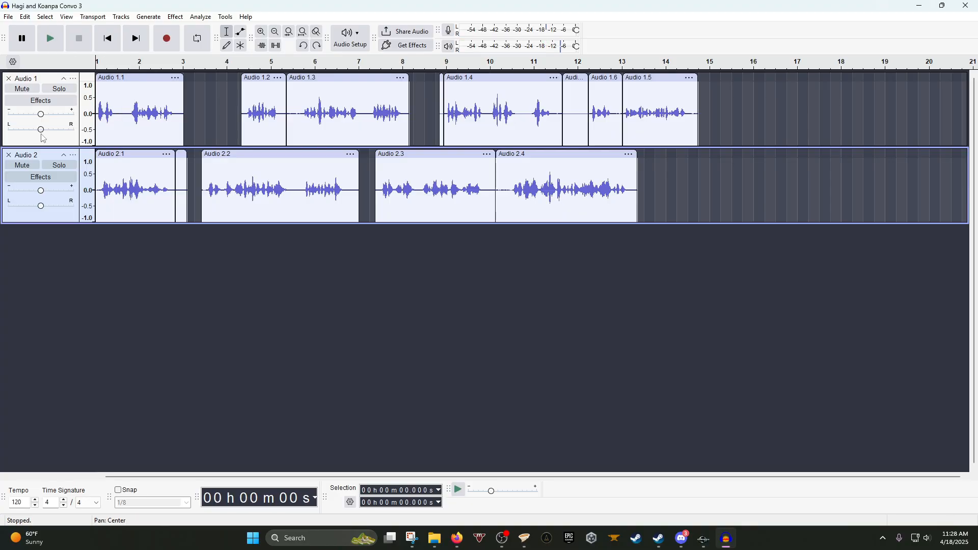
Mute the Audio 2 track, listen to Audio 1's first clip and place the cursor in the gap before its second clip.
left_click(33, 168)
key("space")
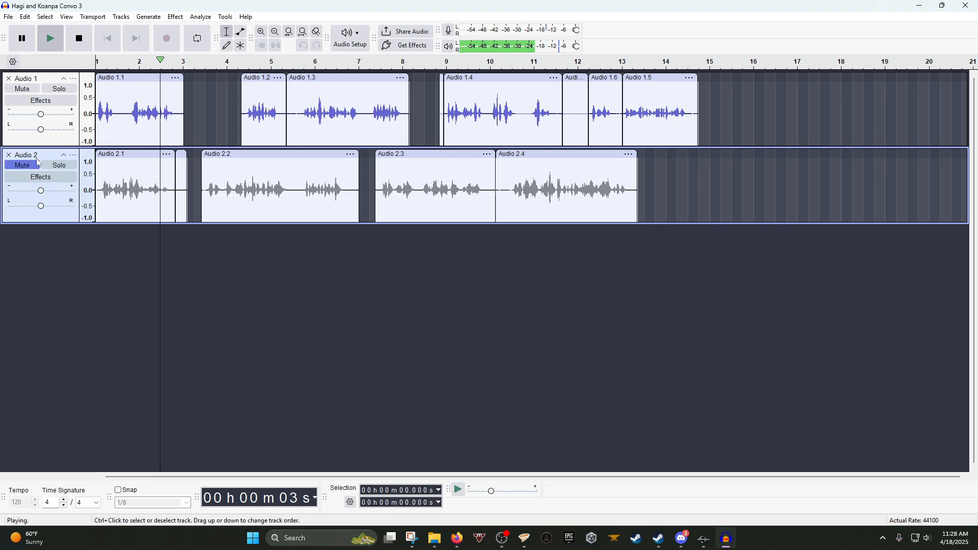
left_click(235, 118)
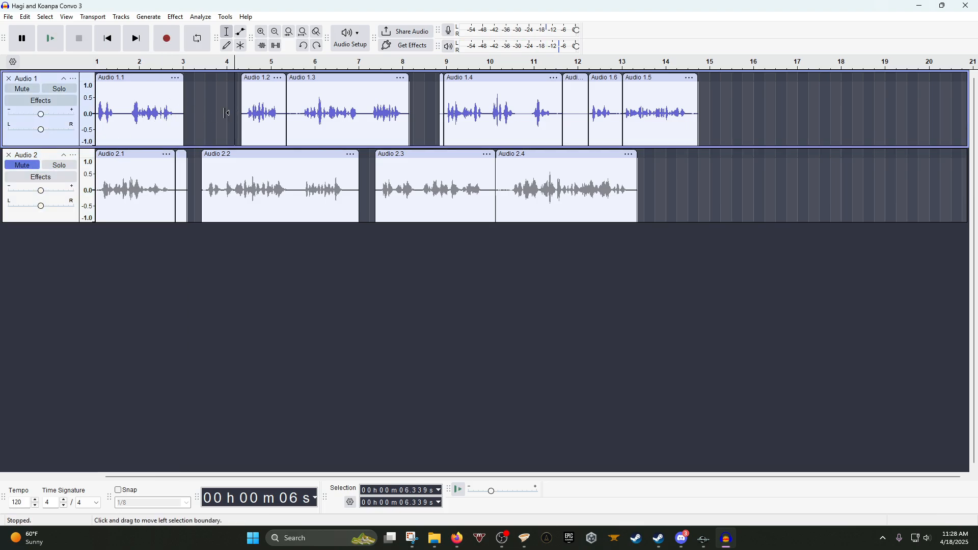
left_click(227, 112)
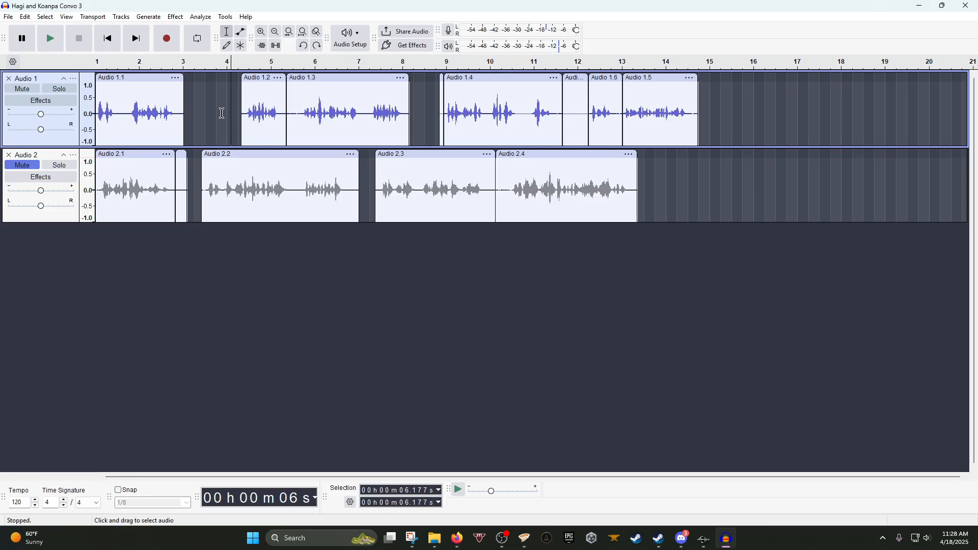
Return to the Creation Kit and examine the voice file path of the response "Oh, Hagi, how have you been enjoying your last book delivery?".
left_click_drag(249, 8, 0, 187)
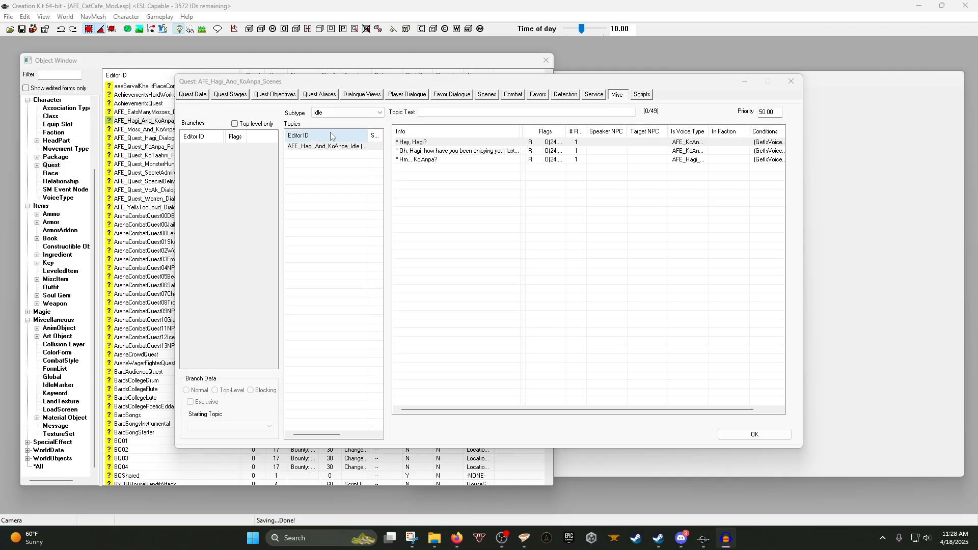
left_click(436, 151)
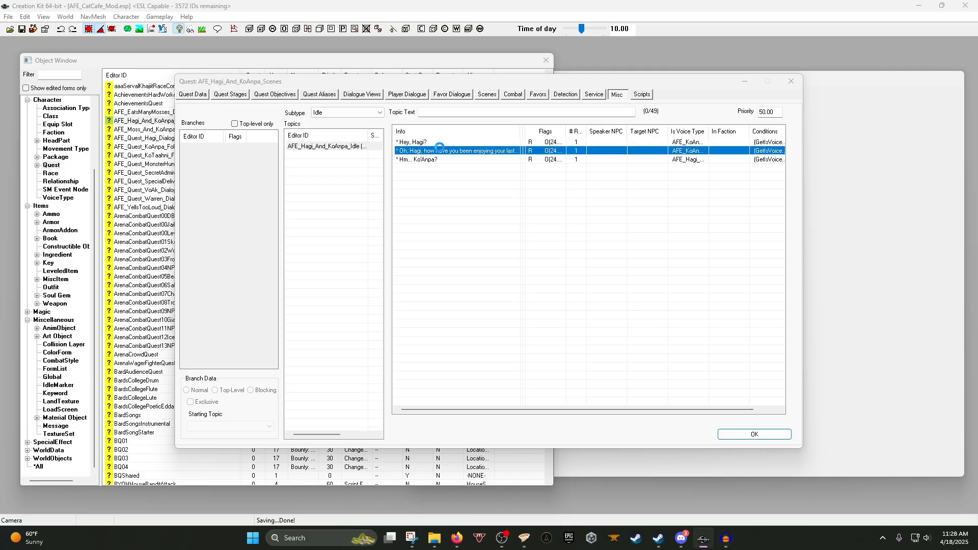
double_click(436, 151)
double_click(404, 151)
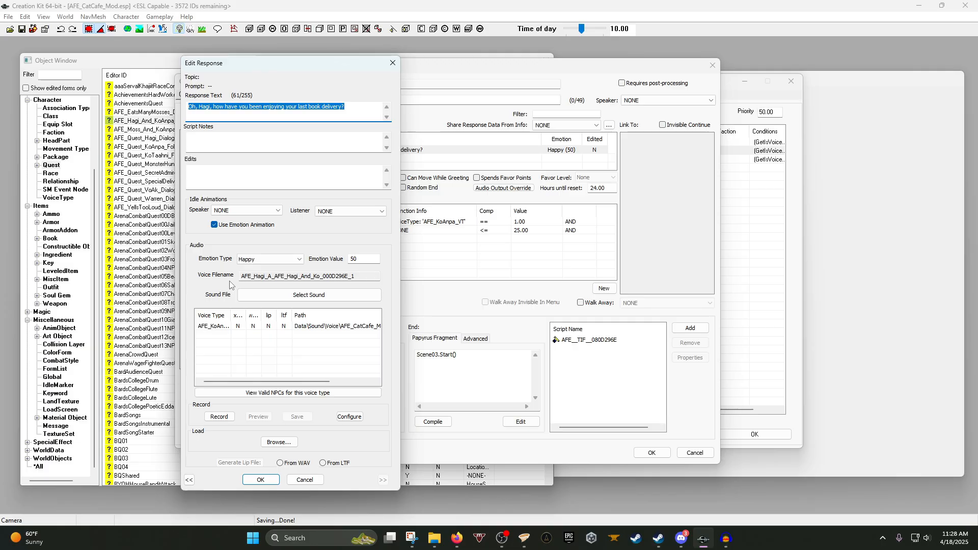
left_click_drag(308, 381, 352, 390)
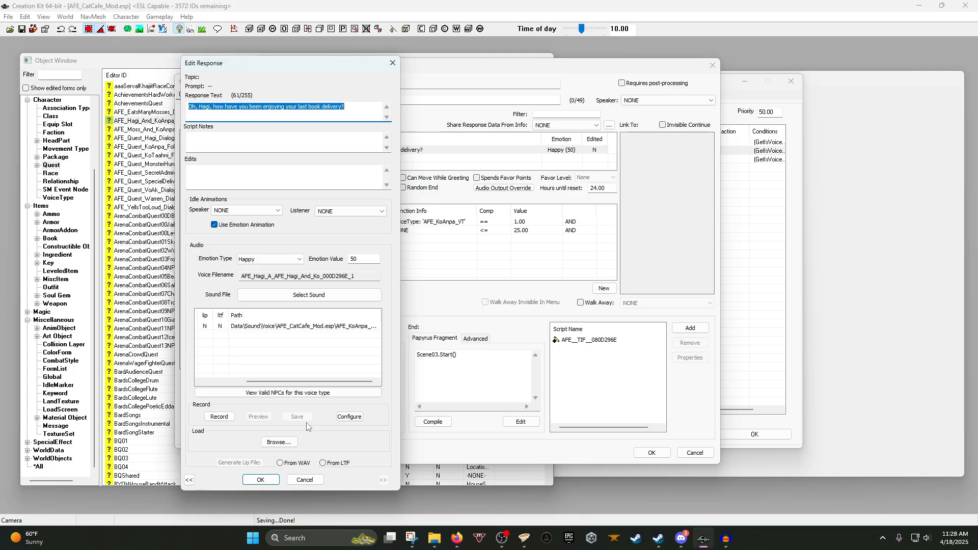
Switch to File Explorer, look through Data\Sound\Voice\AFE_CatCafe_Mod.esp\AFE_KoAnpa_VT and close the window.
left_click(437, 537)
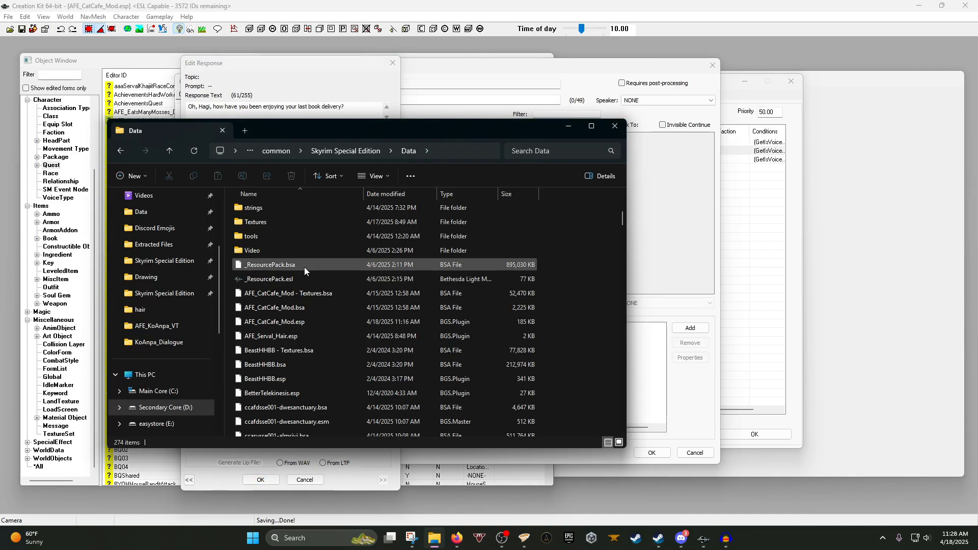
scroll(306, 235, "up", 10)
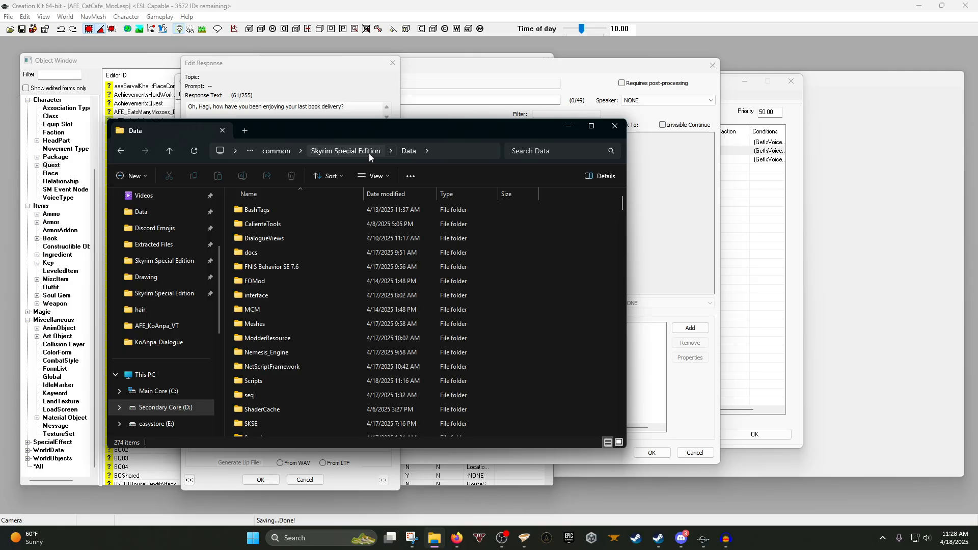
scroll(275, 304, "down", 4)
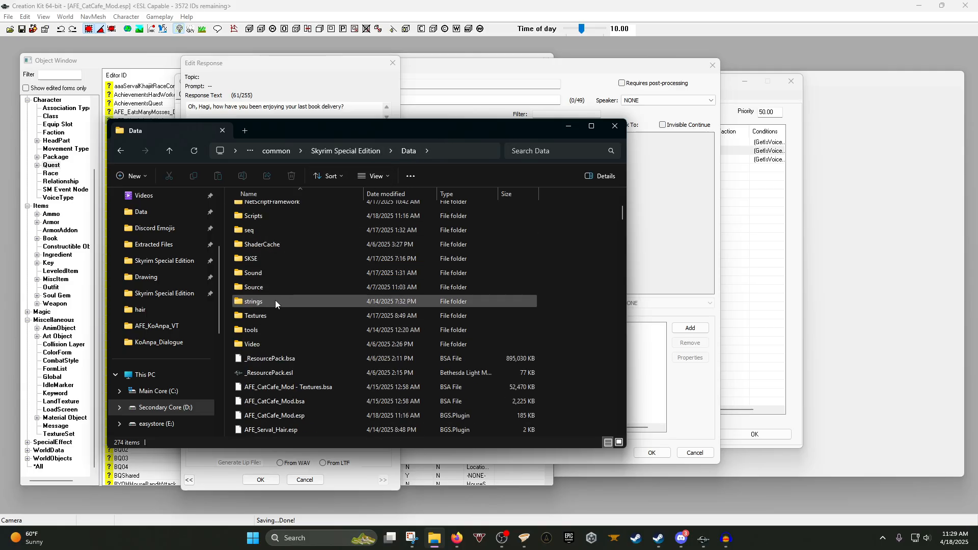
double_click(267, 273)
double_click(275, 210)
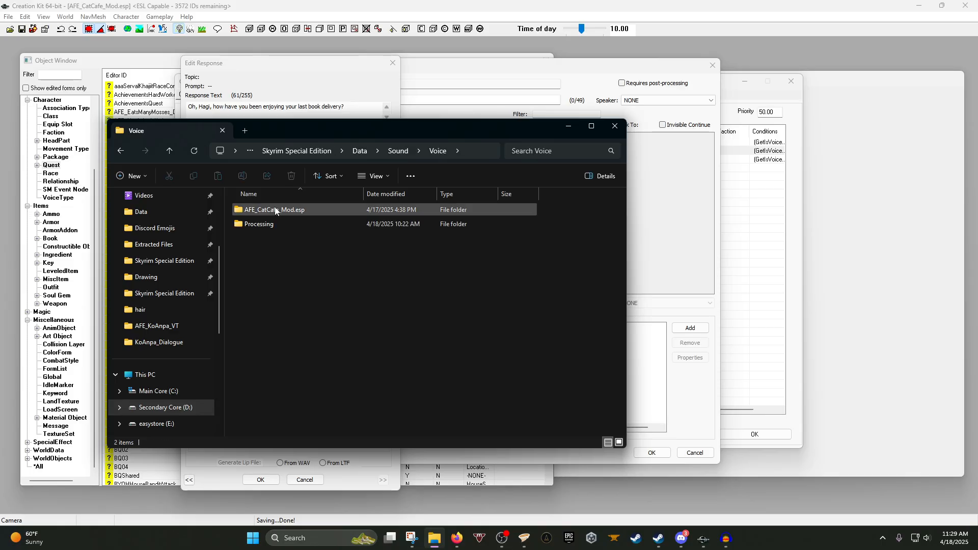
double_click(286, 211)
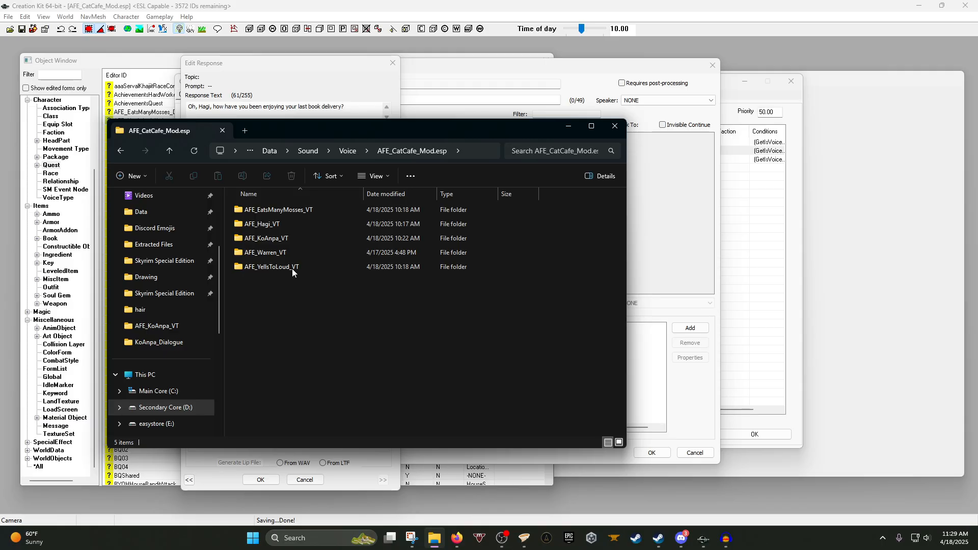
double_click(288, 238)
scroll(299, 276, "down", 5)
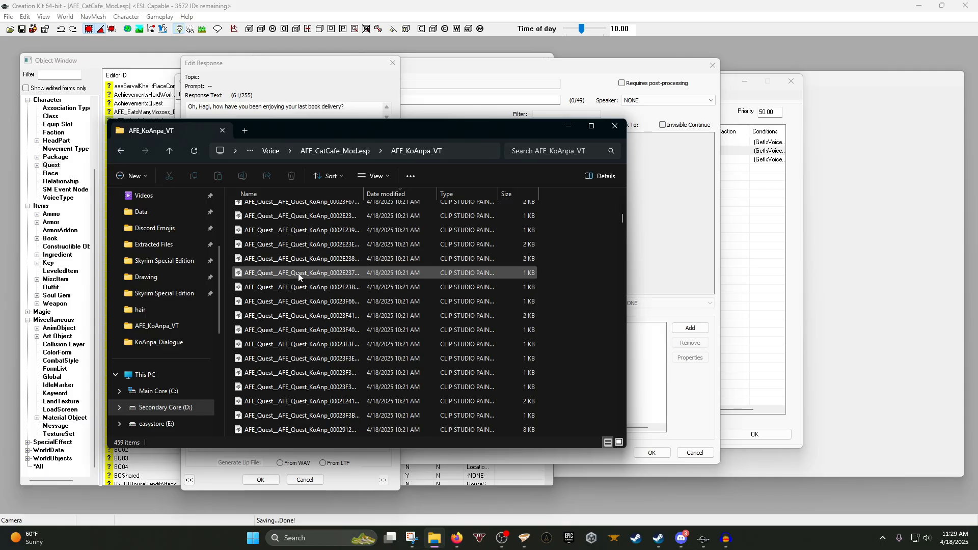
scroll(299, 276, "down", 5)
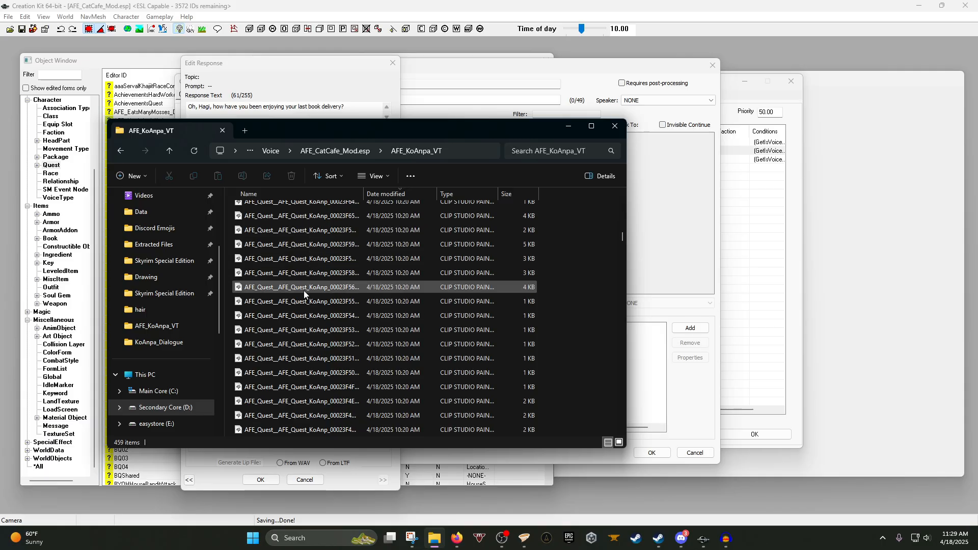
left_click(615, 132)
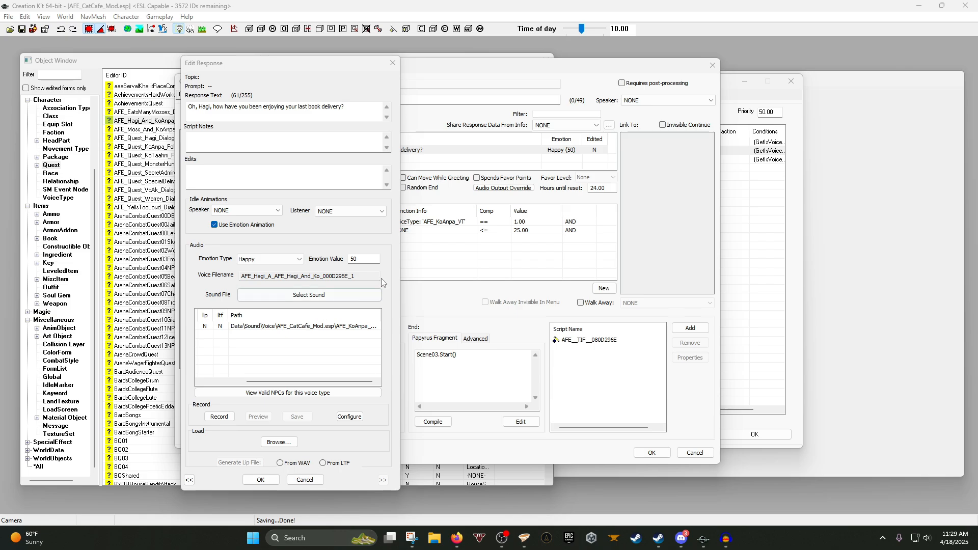
Copy the response's voice filename AFE_Hagi_A_AFE_Hagi_And_Ko_000D296E_1, then switch to Audacity and select Audio 1's first clip.
left_click_drag(367, 275, 220, 281)
key("ctrl+c")
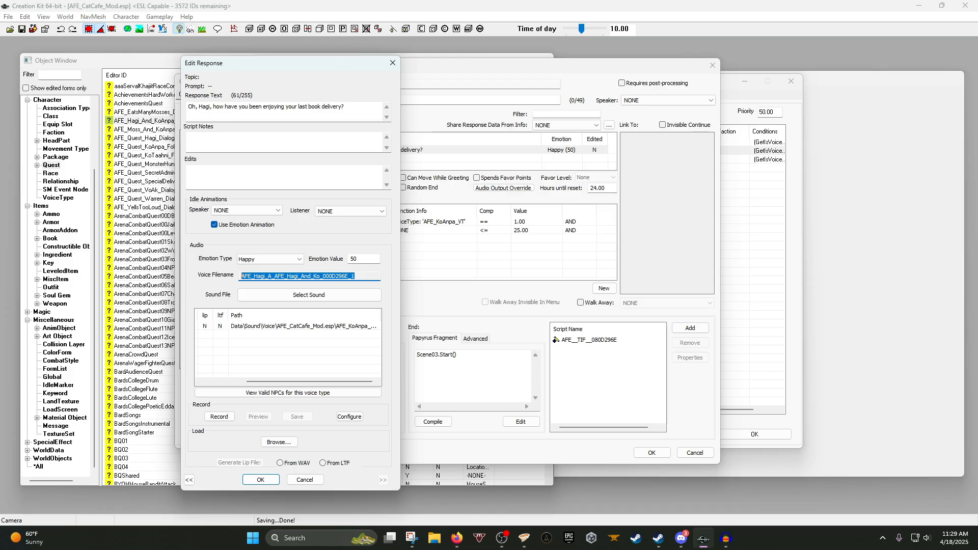
left_click(726, 538)
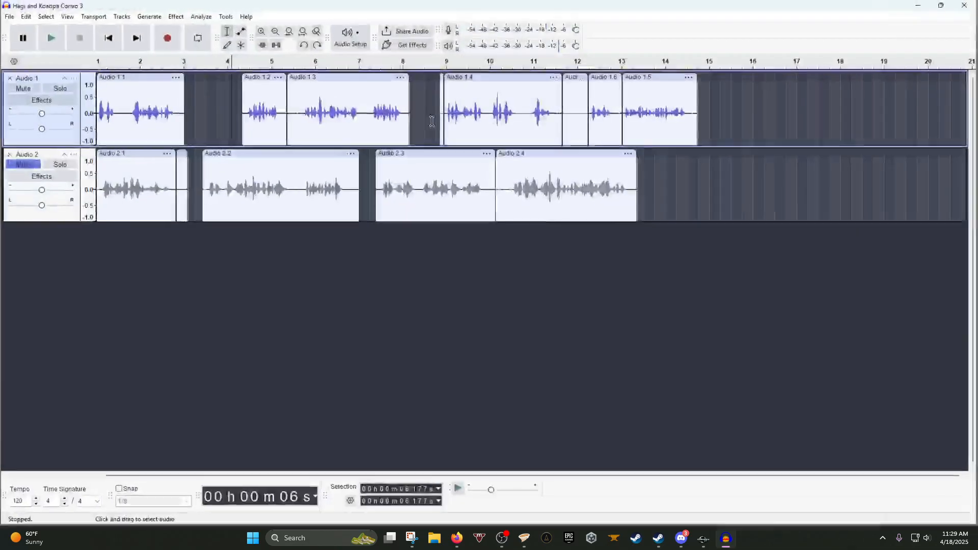
left_click(136, 107)
double_click(136, 107)
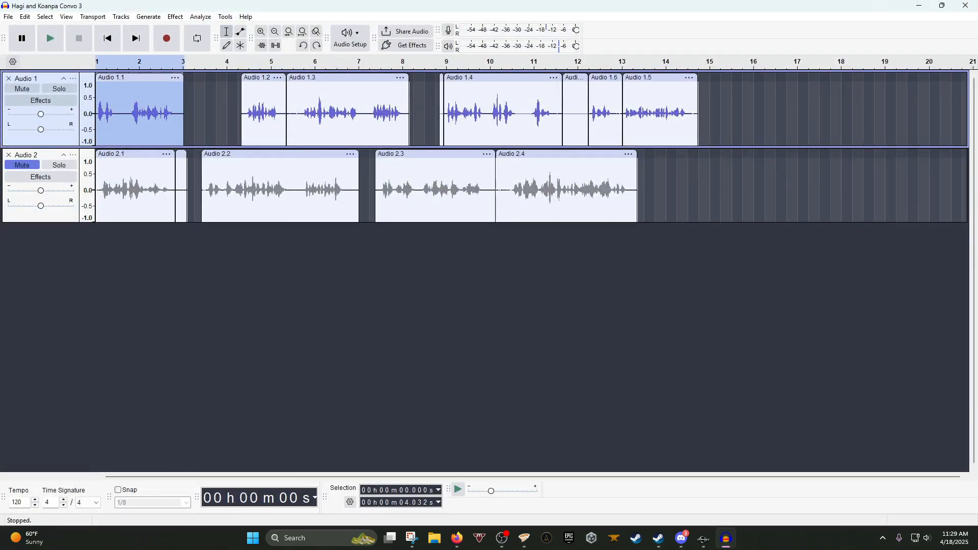
Export the current selection into the AFE_KoAnpa_VT folder as the WAV file AFE_Hagi_A_AFE_Hagi_And_Ko_000D296E_1.
left_click(9, 17)
left_click(44, 117)
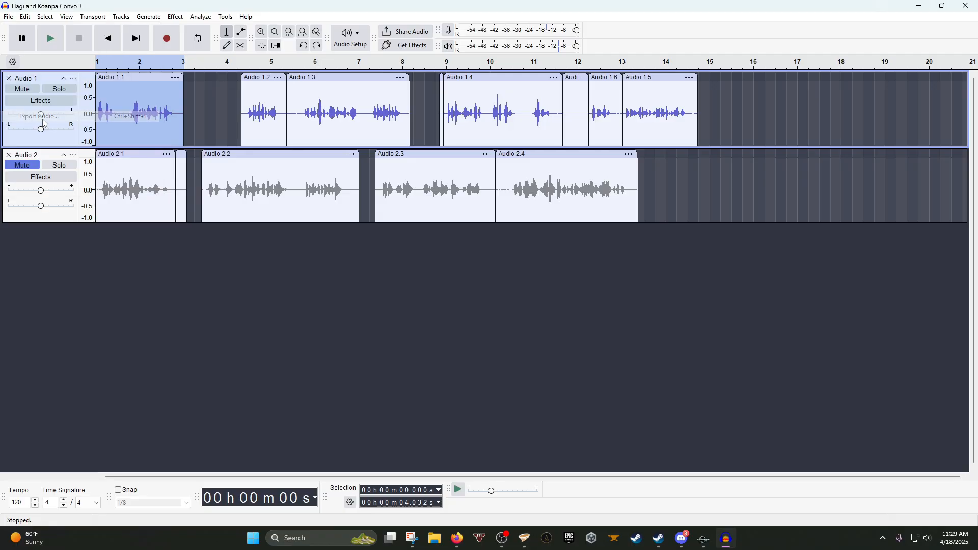
key("ctrl+v")
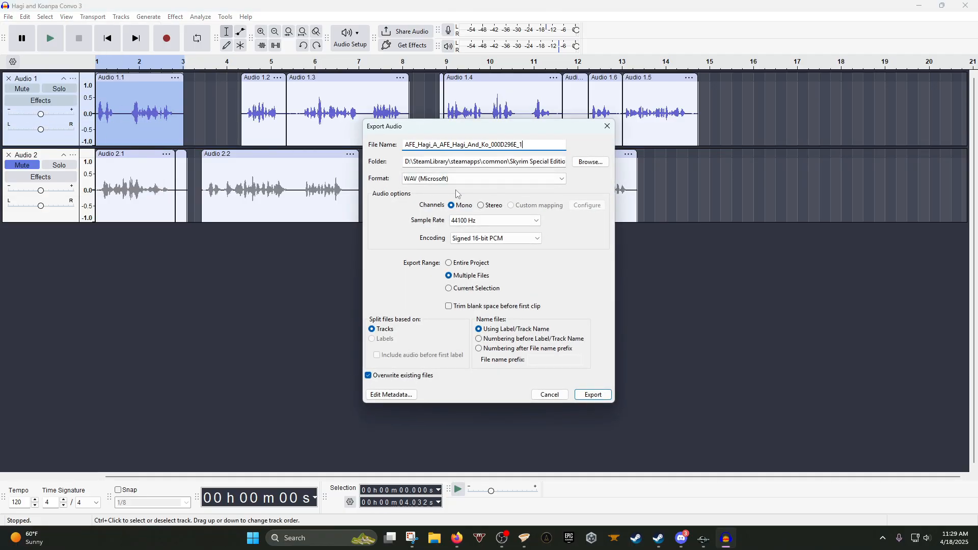
left_click(583, 162)
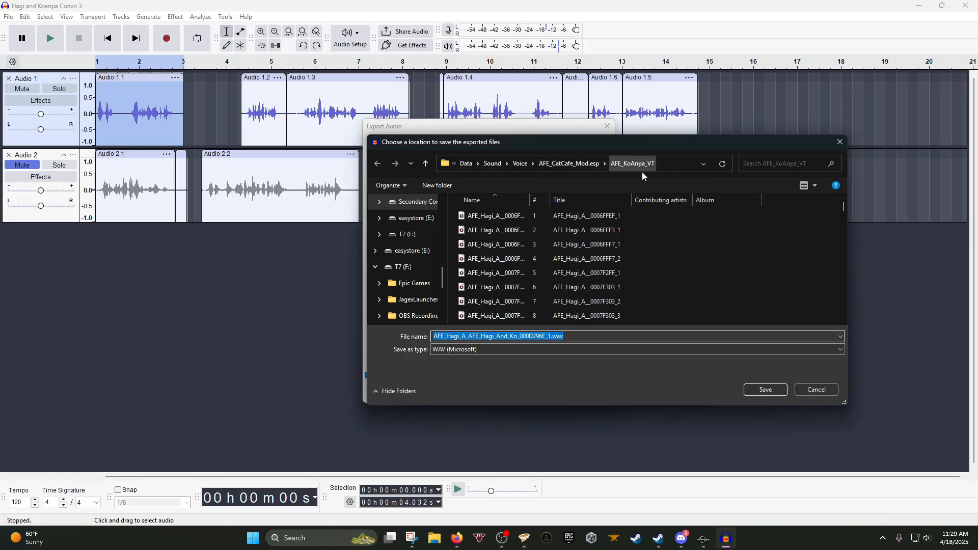
left_click(763, 389)
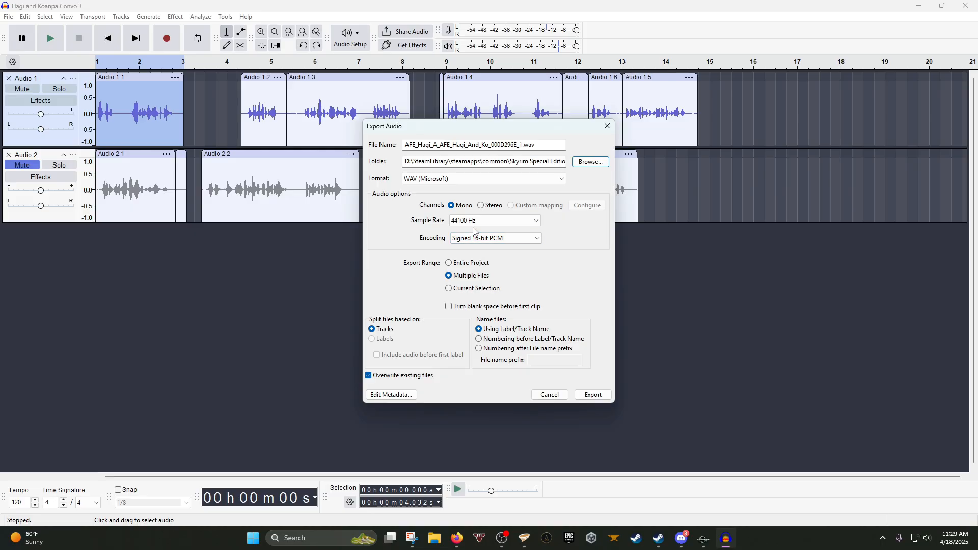
left_click(475, 289)
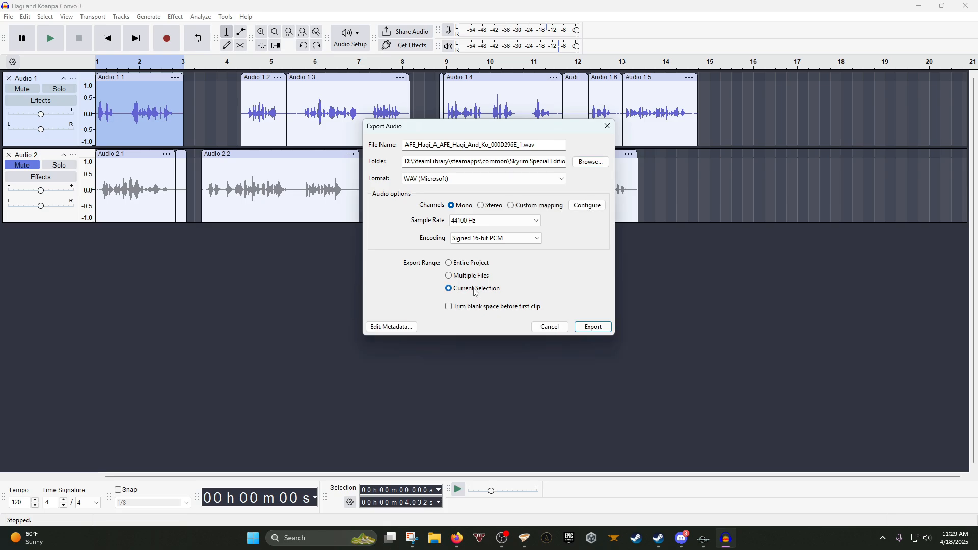
left_click(594, 328)
Select Audio 1's second clip, then return to the Creation Kit and accept the open response and its topic info.
double_click(271, 124)
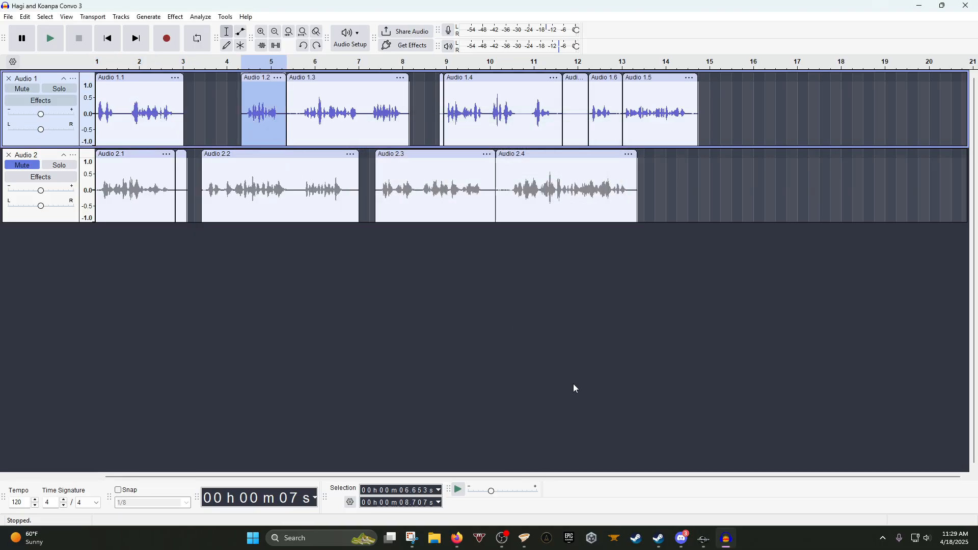
left_click(698, 539)
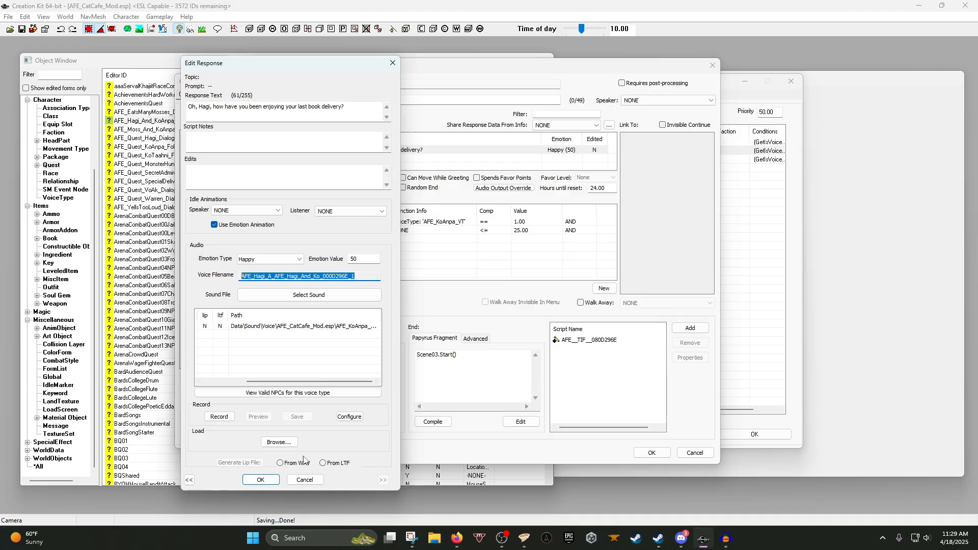
left_click(261, 479)
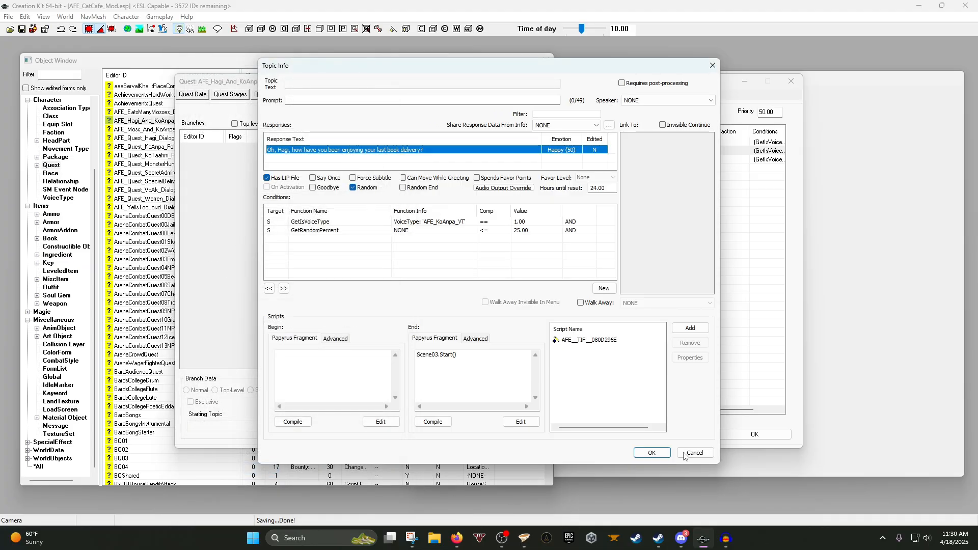
left_click(652, 452)
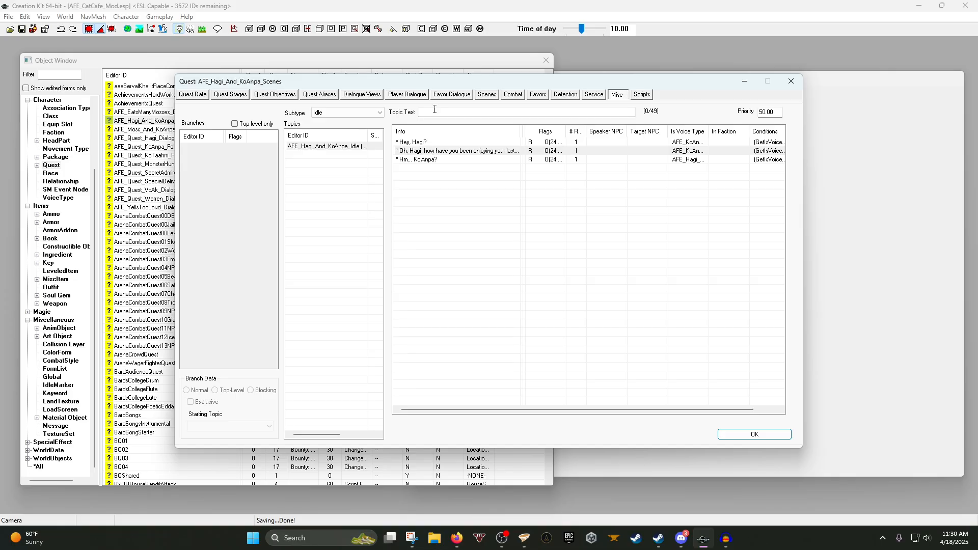
Open the response "This one has enjoyed getting lost in new worlds." from the quest's third scene and copy its voice filename.
left_click(487, 95)
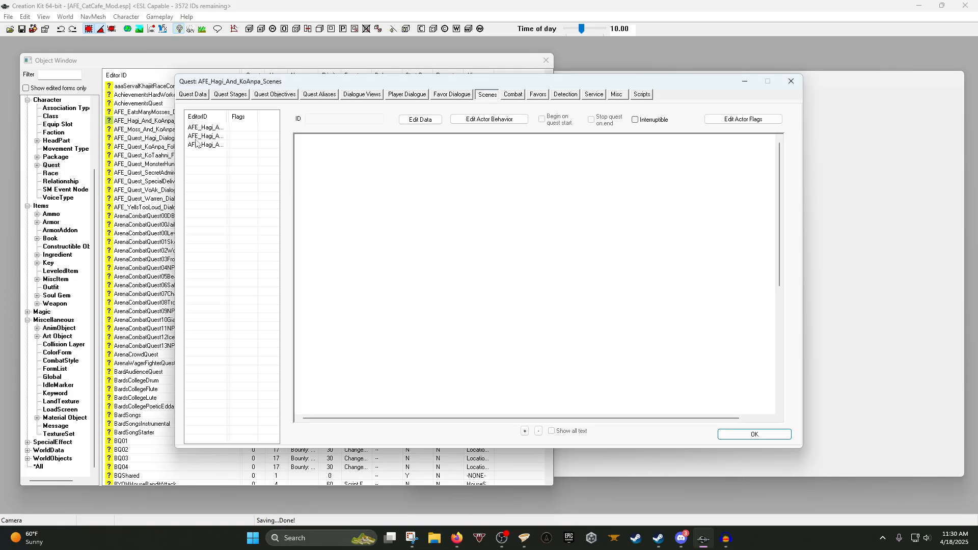
left_click(196, 143)
double_click(377, 222)
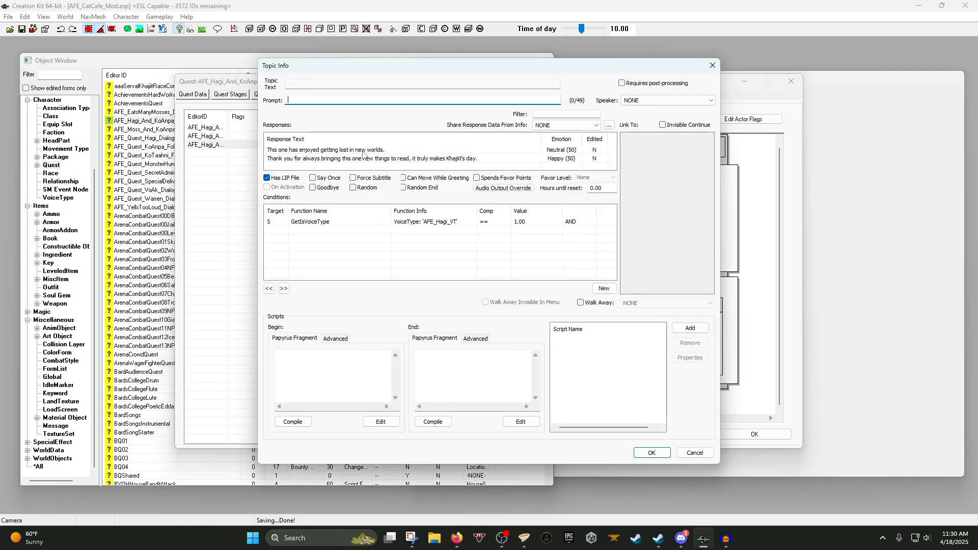
double_click(364, 151)
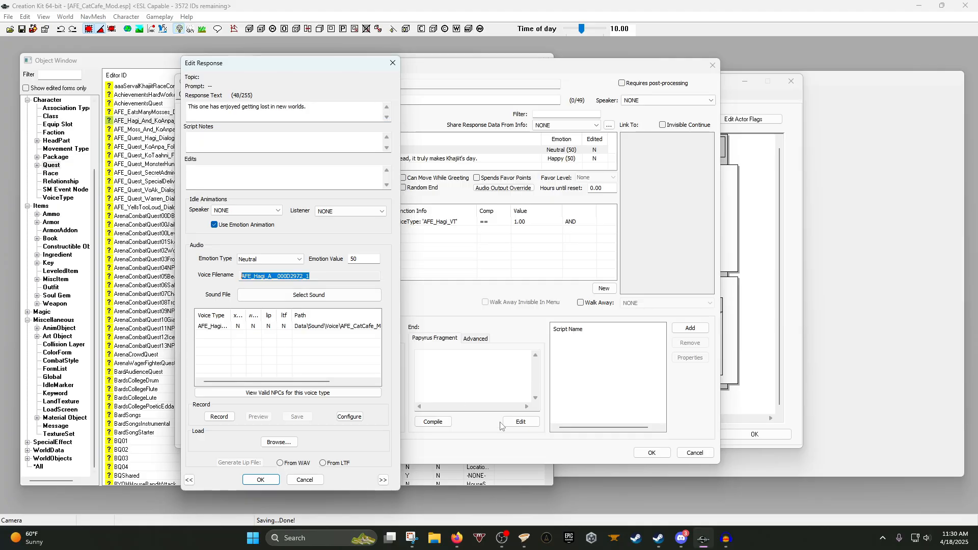
In Audacity, export Audio 2's opening speech as the WAV file AFE_Hagi_A__000D2972_1, then accept the response in the Creation Kit.
mouse_move(727, 544)
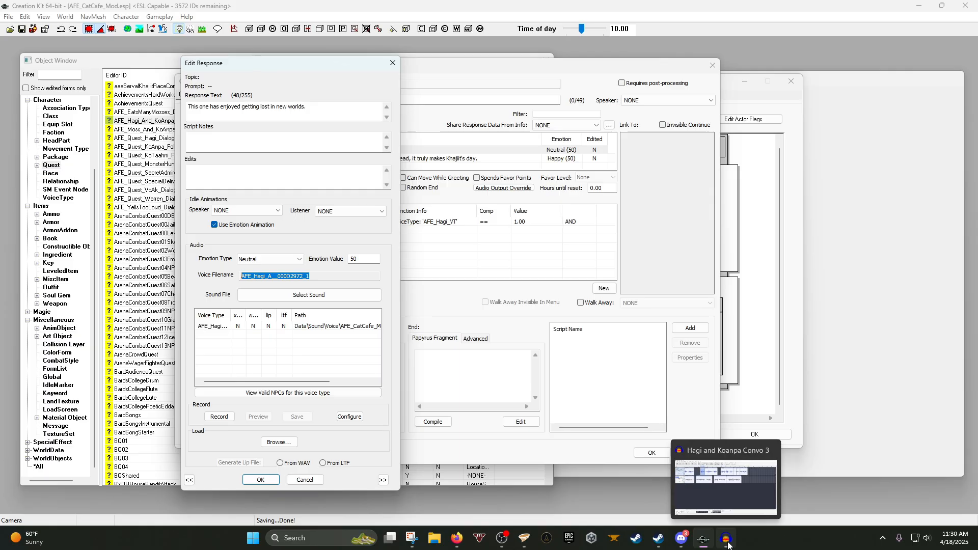
left_click(727, 544)
key("Escape")
left_click_drag(96, 189, 187, 189)
key("ctrl+shift+e")
type("AFE_Hagi_A__000D2972_1")
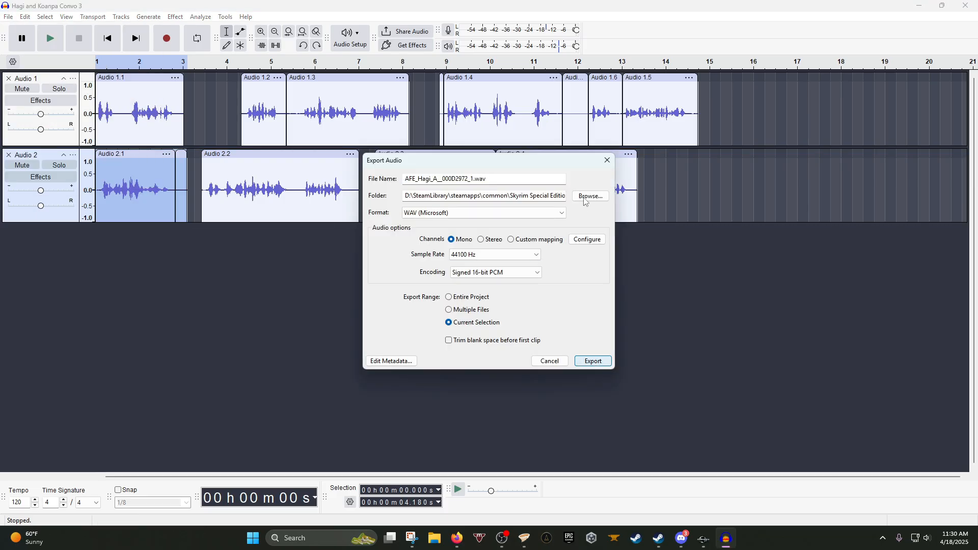
left_click(588, 196)
left_click(765, 424)
left_click(595, 364)
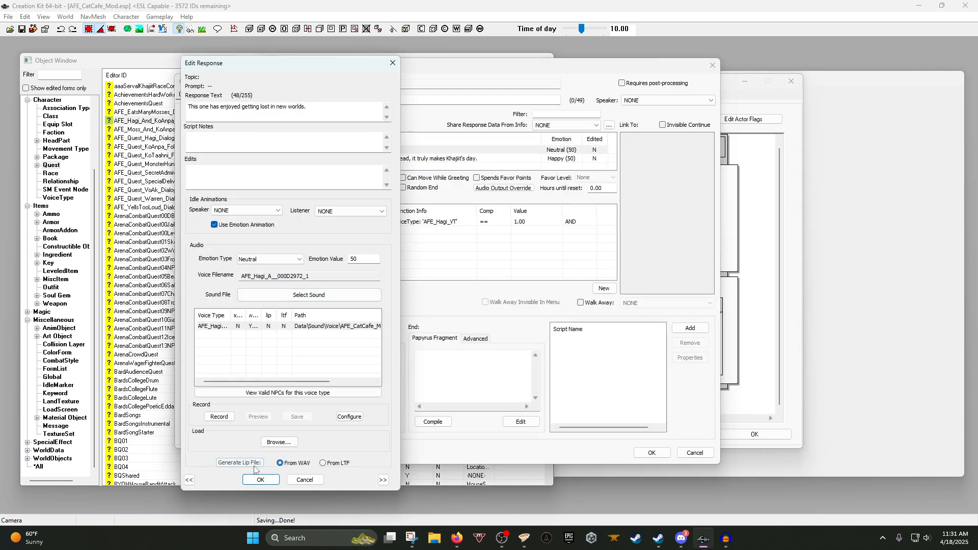
left_click(260, 480)
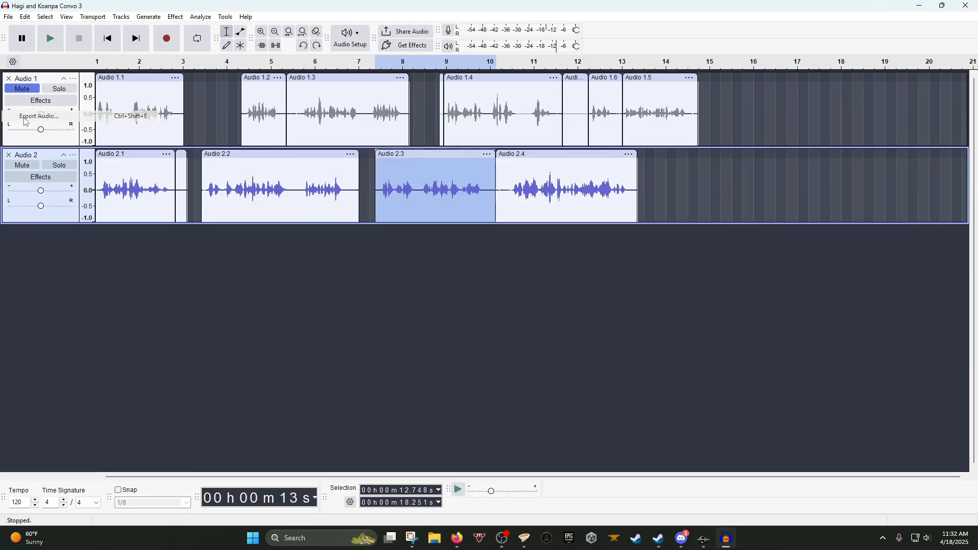
Export Audio 2's third clip from Audacity, then accept the open "Khajiit is so grateful" response in the Creation Kit.
left_click(592, 361)
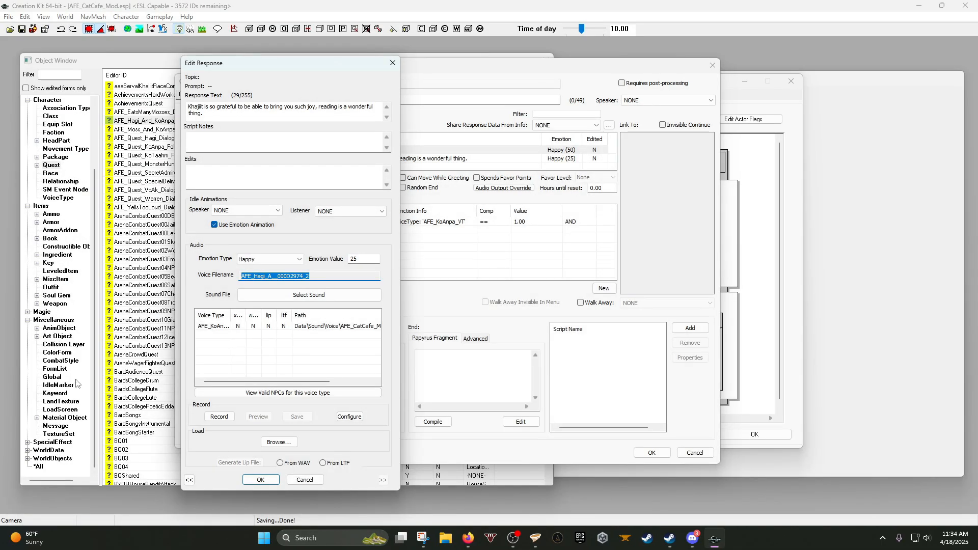
left_click(261, 480)
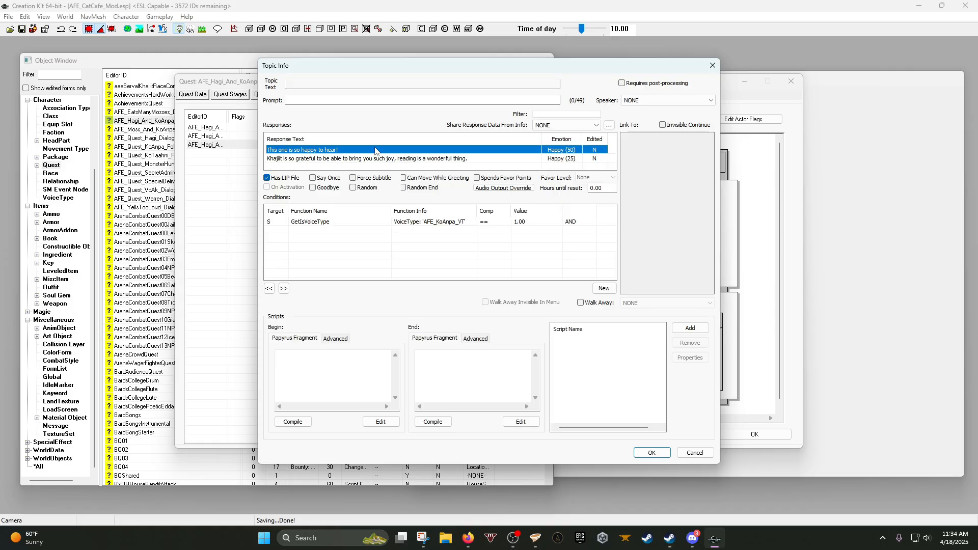
Generate the lip file from WAV for the response "This one is so happy to hear!" and accept the response.
double_click(334, 153)
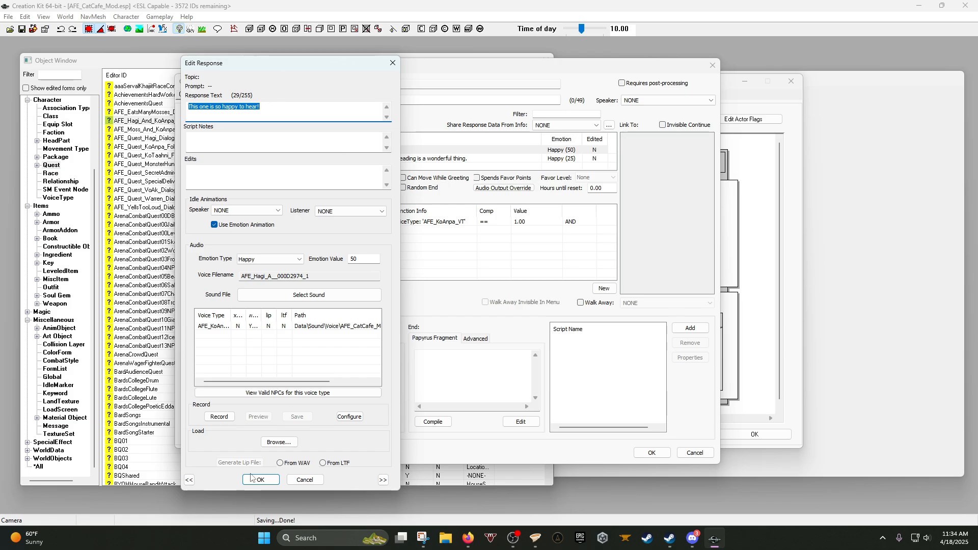
left_click(262, 328)
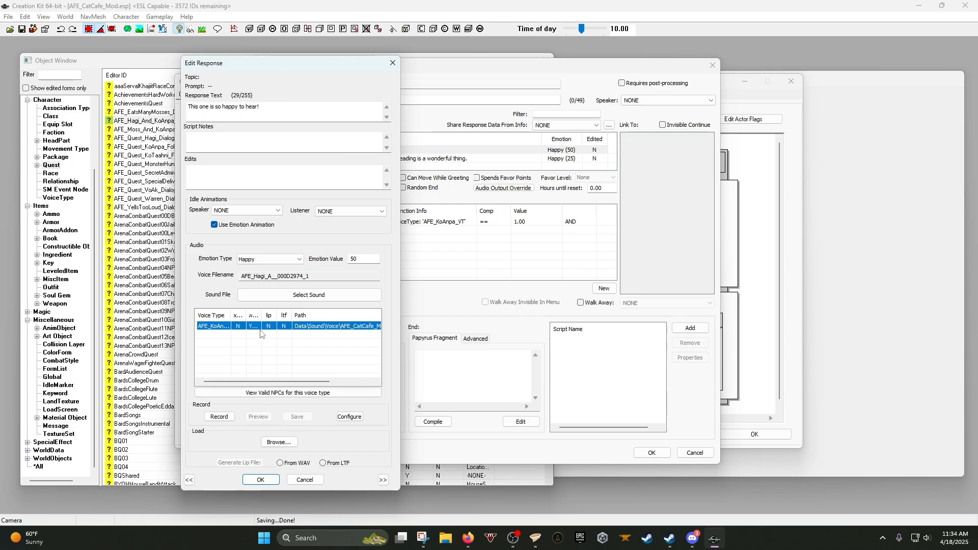
left_click(280, 463)
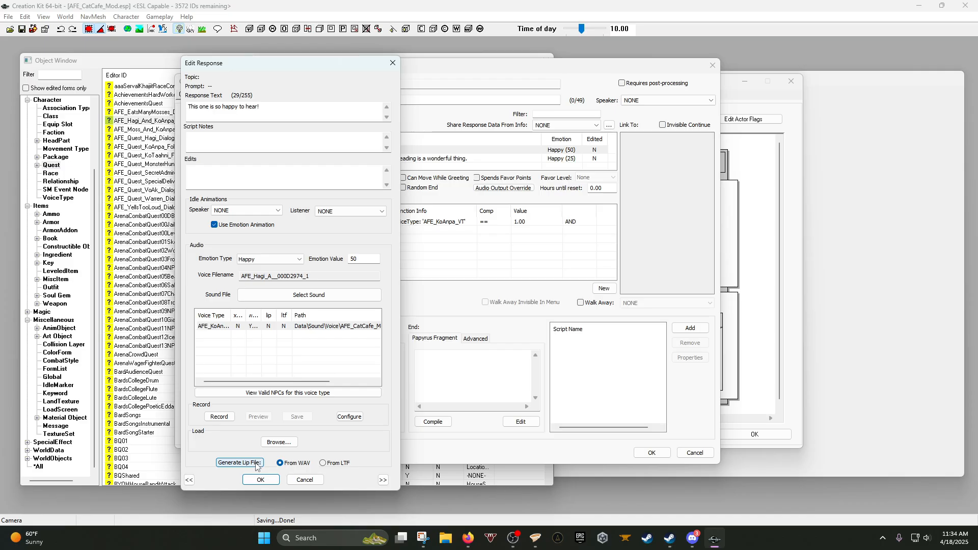
left_click(257, 464)
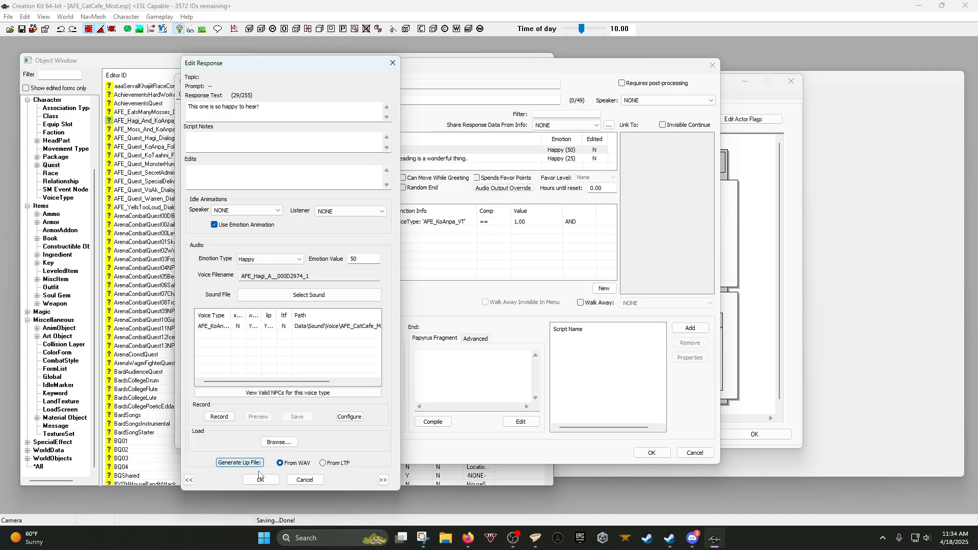
left_click(260, 479)
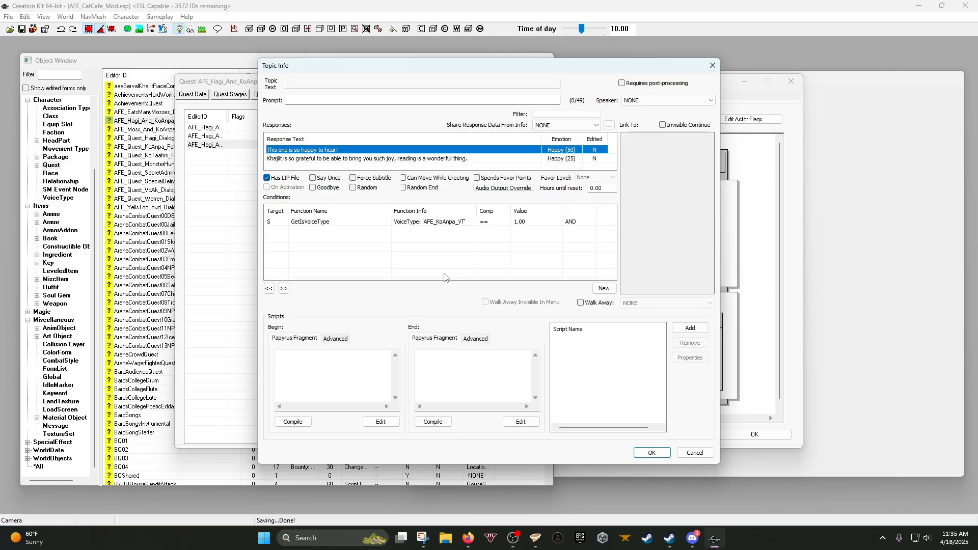
Generate the lip file from WAV for the response "Khajiit is so grateful to be able to bring you such joy" and accept the response.
double_click(366, 158)
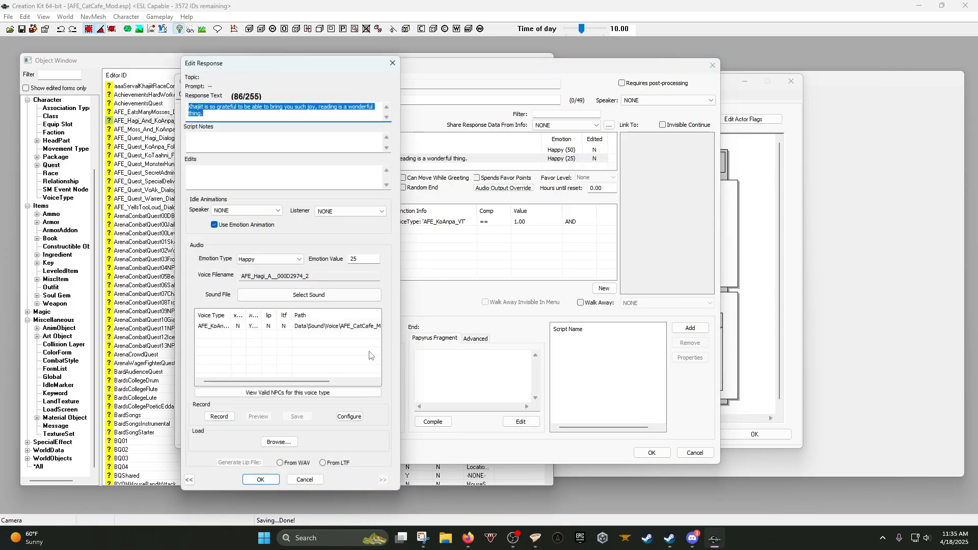
left_click(280, 463)
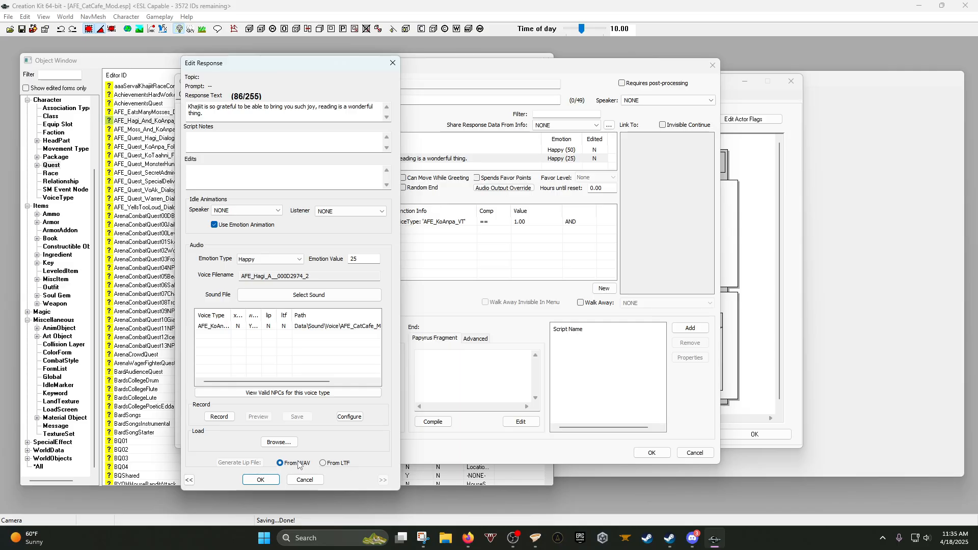
left_click(288, 327)
left_click(241, 464)
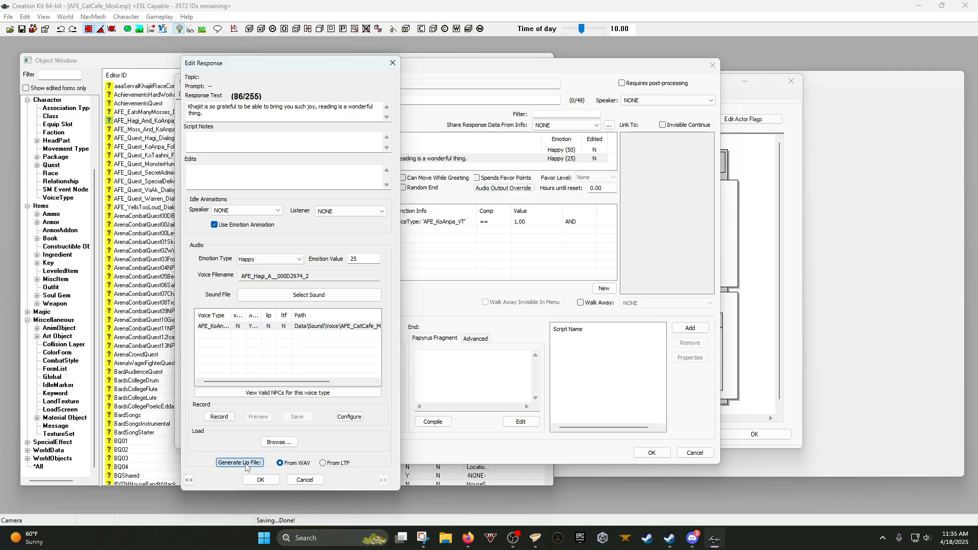
left_click(261, 480)
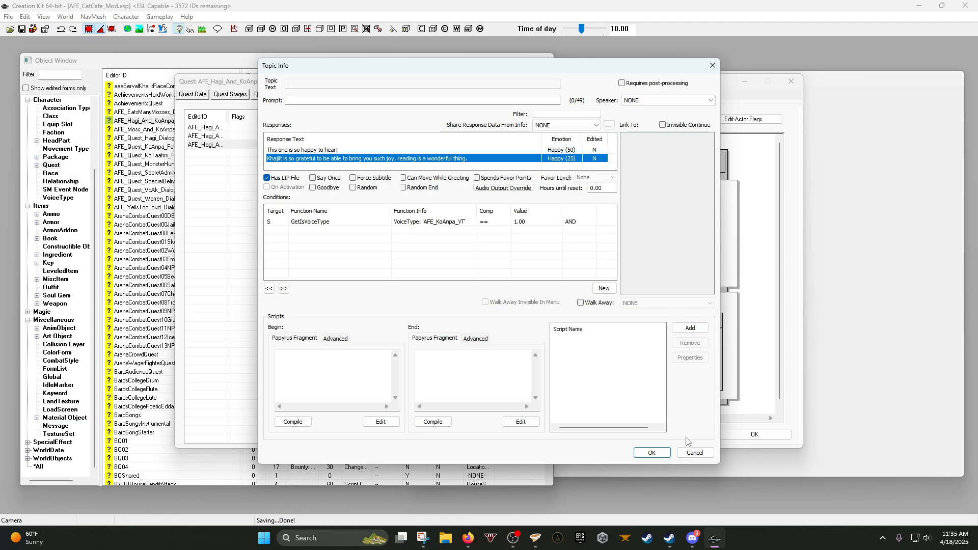
Accept the topic info and the quest, then save the plugin.
left_click(652, 453)
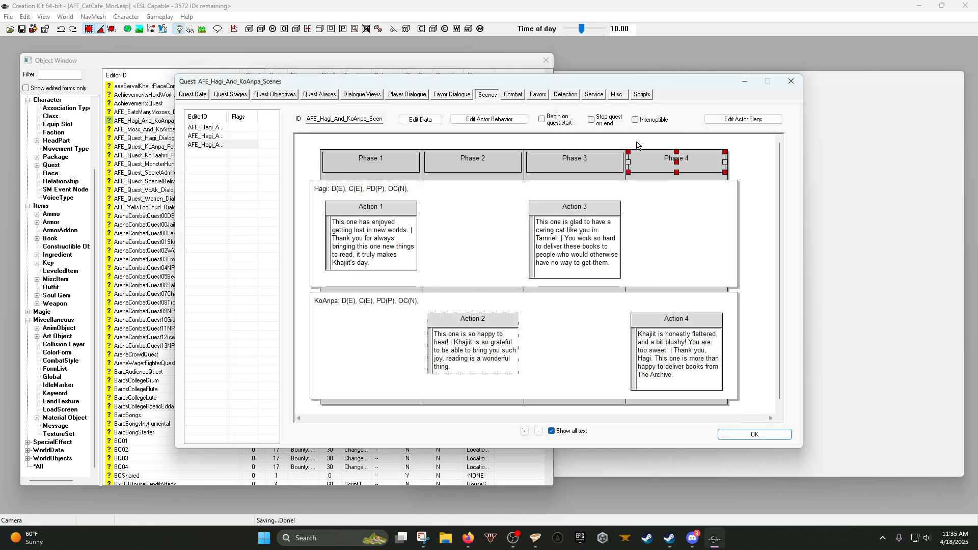
left_click(753, 435)
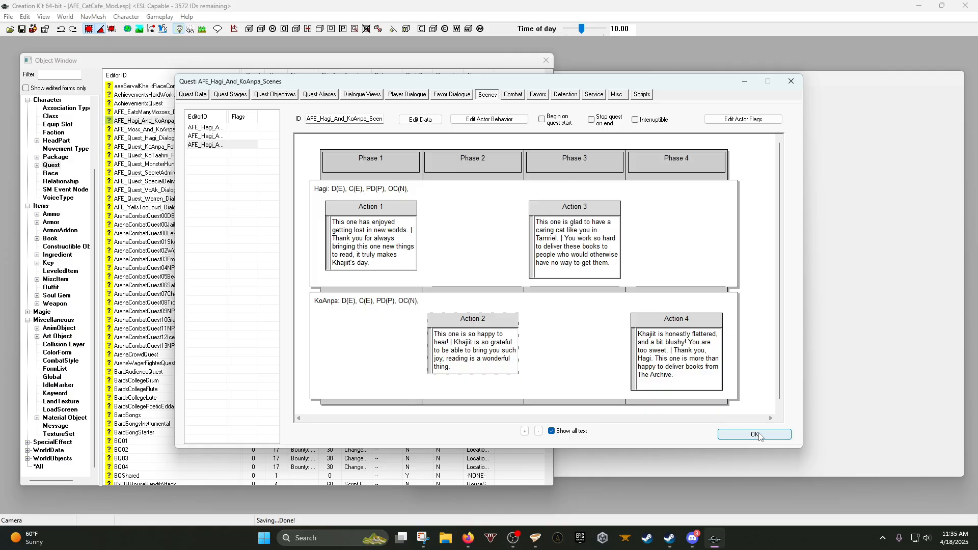
left_click(22, 29)
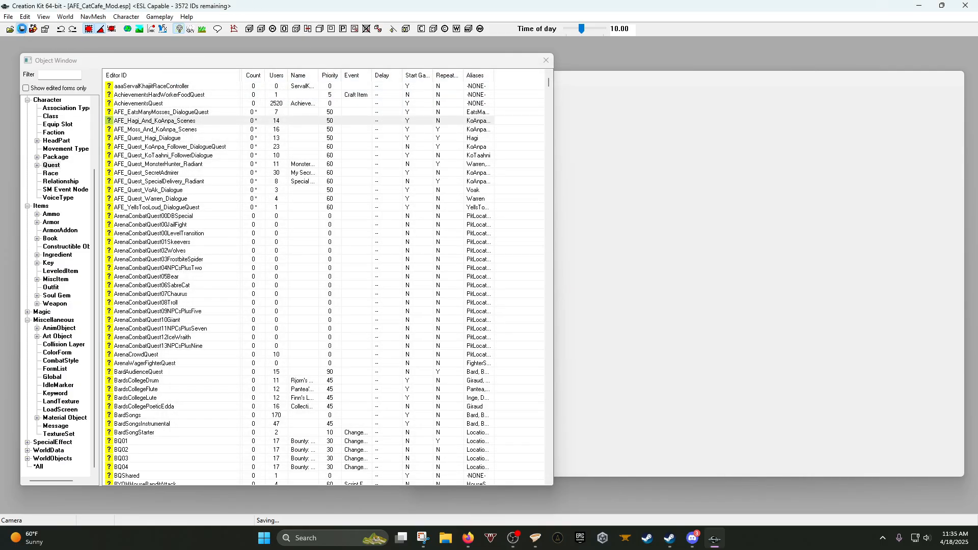
Review the GetDistance dialogue condition in the AFE_Hagi_And_KoAnpa_Scenes quest data, then accept the quest and save the plugin.
double_click(172, 120)
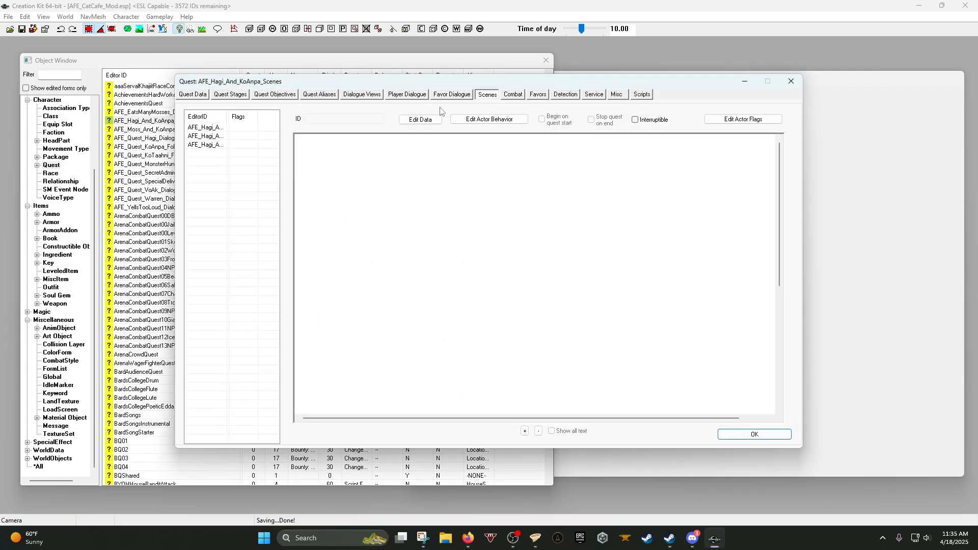
left_click(193, 95)
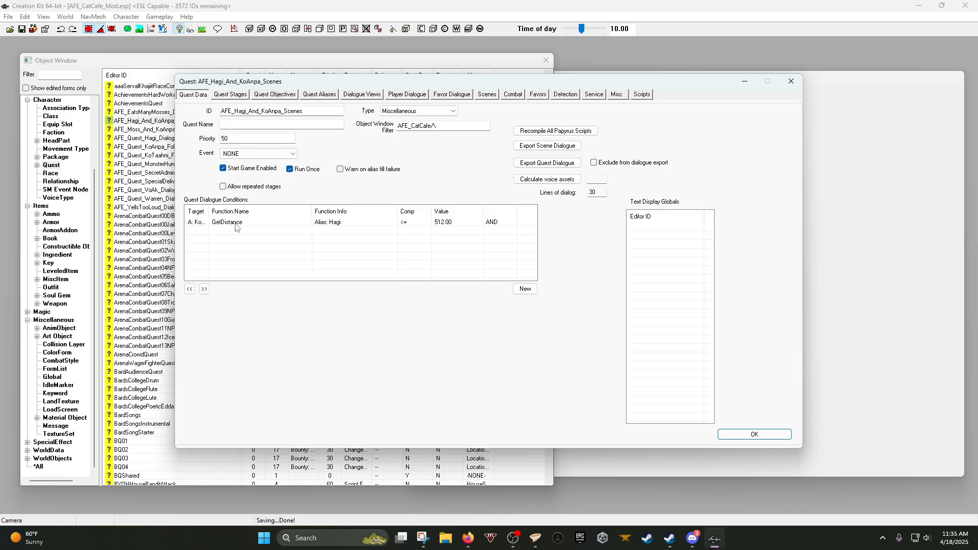
double_click(262, 221)
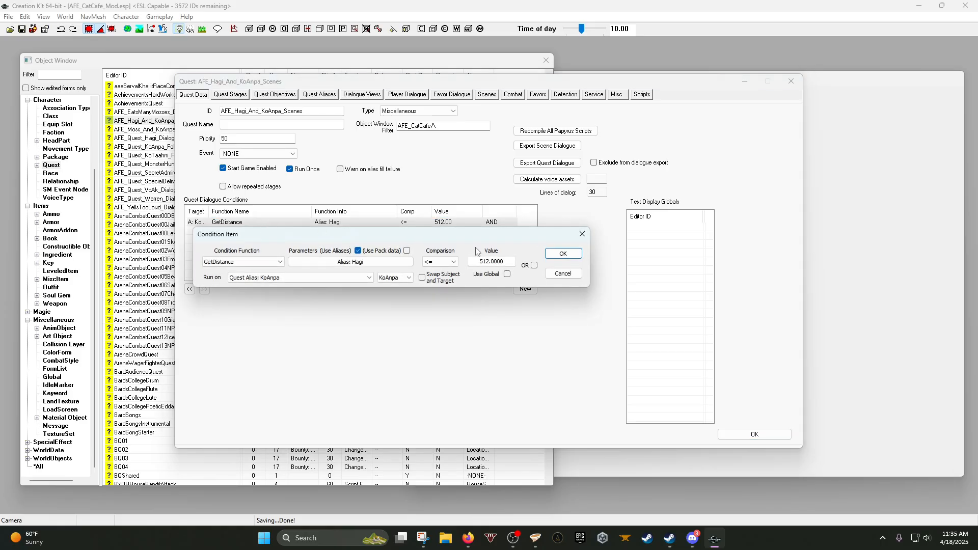
double_click(505, 261)
left_click(563, 254)
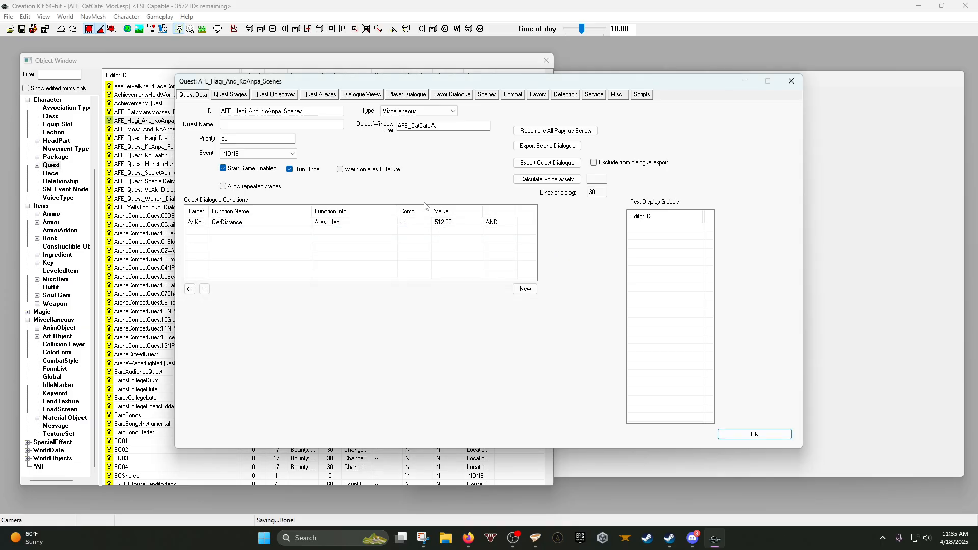
left_click(777, 433)
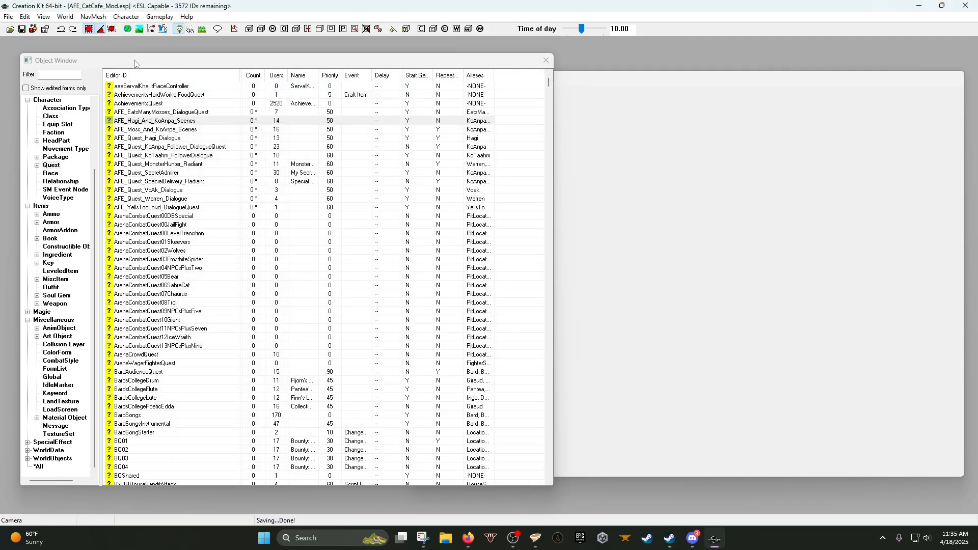
left_click(22, 29)
Reopen the Hagi and KoAnpa scenes quest to recheck its data and distance condition, then close it and save again.
double_click(194, 122)
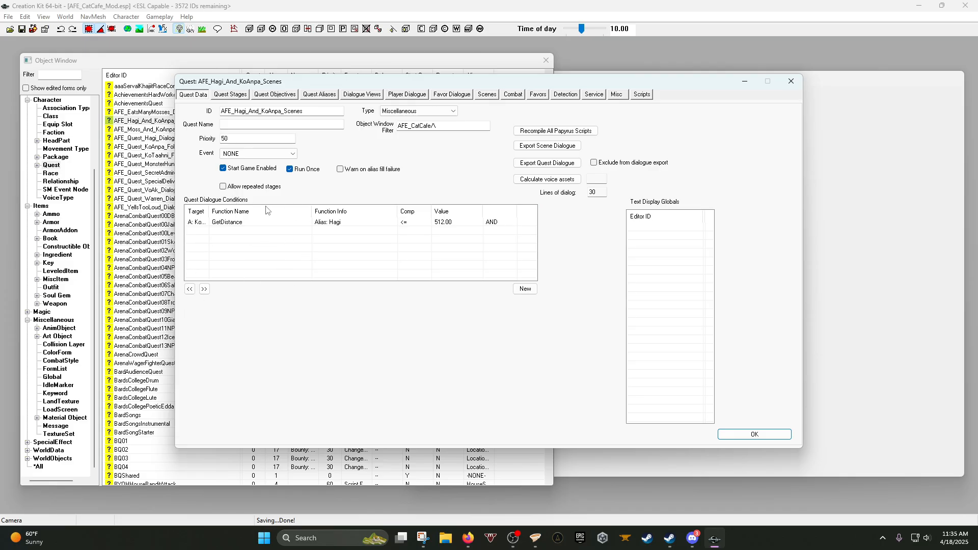
left_click(227, 226)
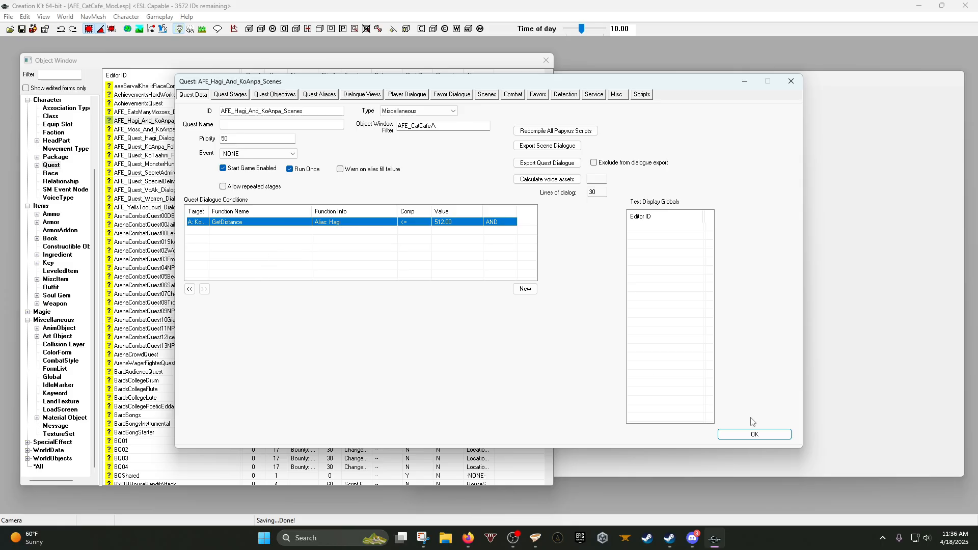
left_click(754, 434)
left_click(23, 28)
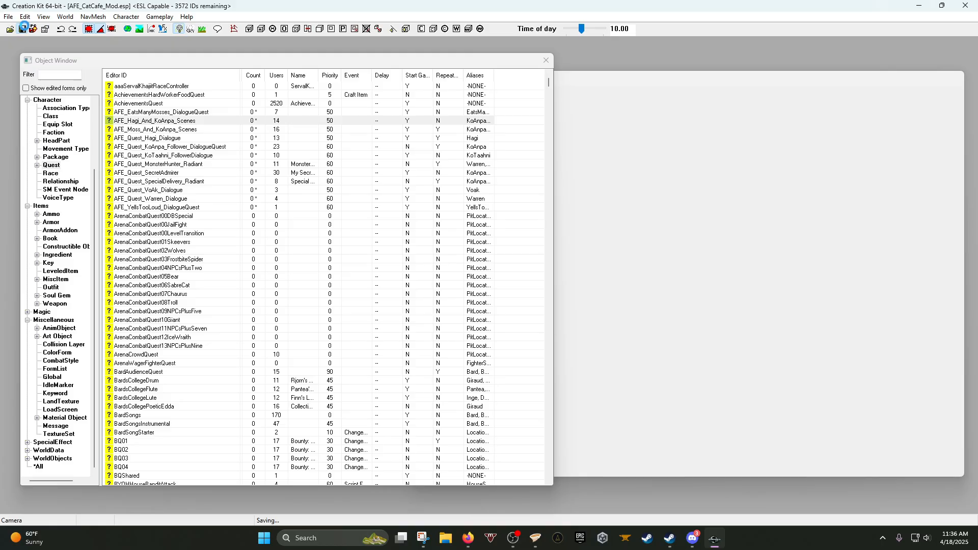
Compile the Scene03.Start() end fragment of the quest's idle line "Oh, Hagi, how have you been enjoying your last book delivery?".
double_click(168, 121)
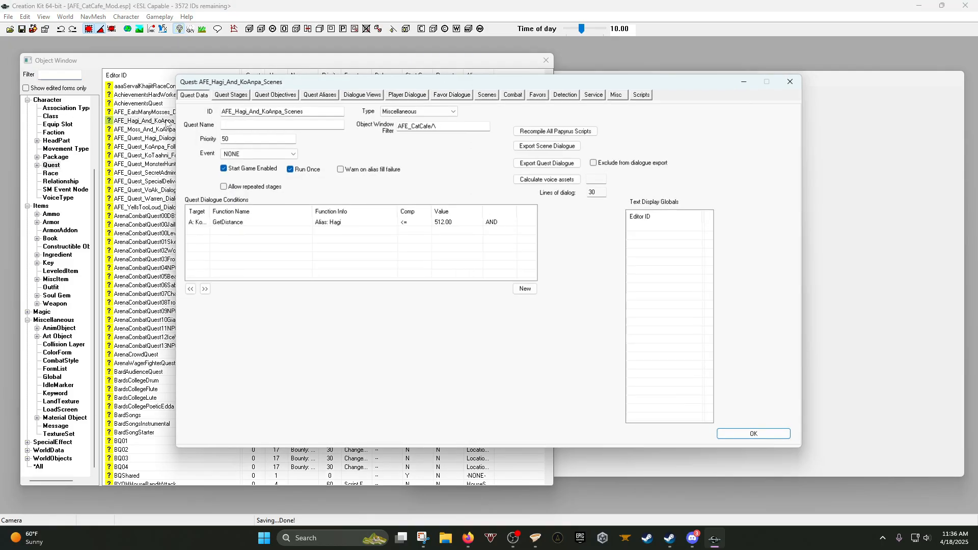
left_click(617, 95)
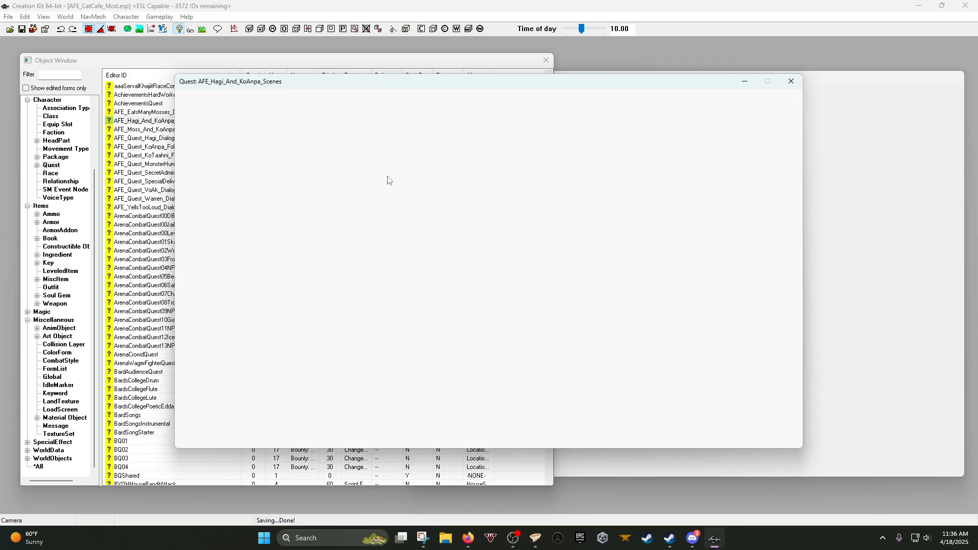
left_click(458, 150)
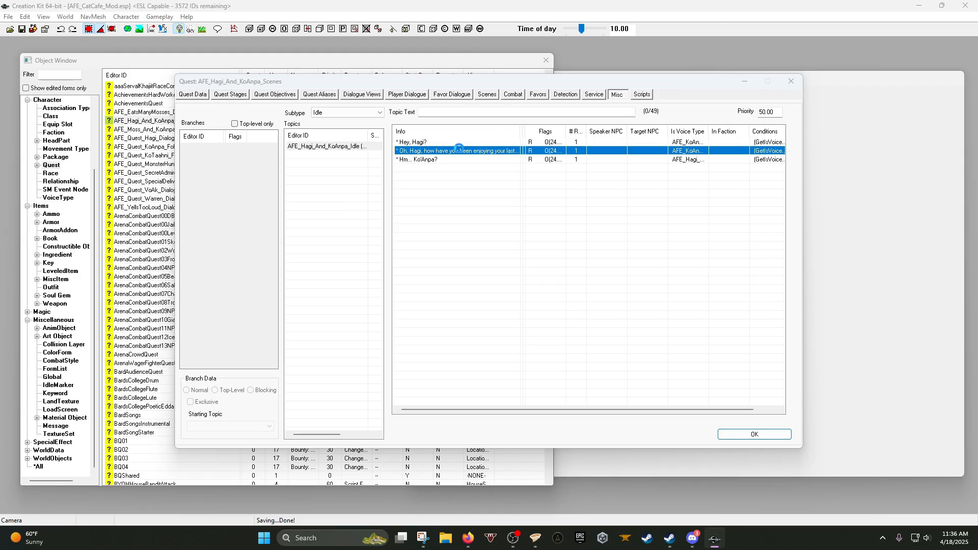
double_click(458, 150)
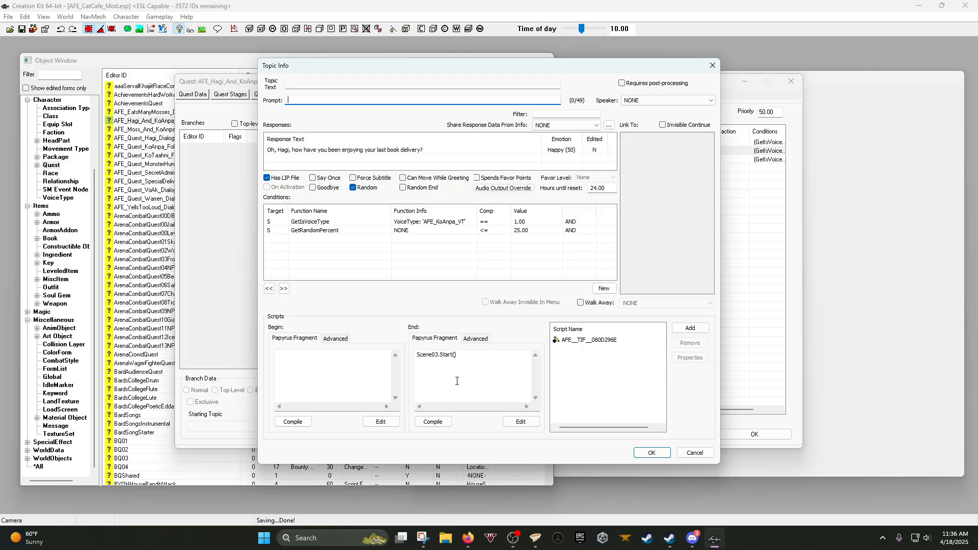
left_click(440, 422)
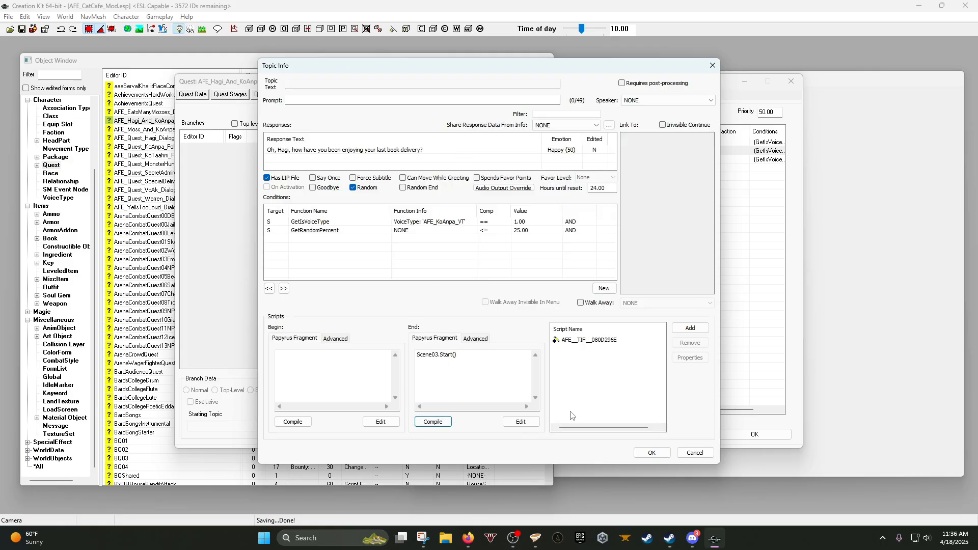
Check the scene properties of the script on the book delivery line, then close its topic info without accepting it.
left_click(585, 340)
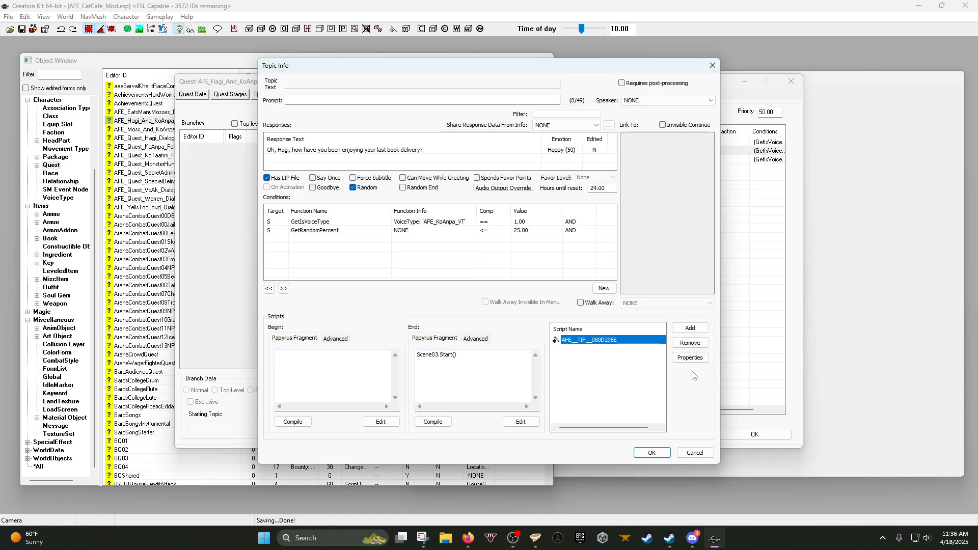
left_click(693, 357)
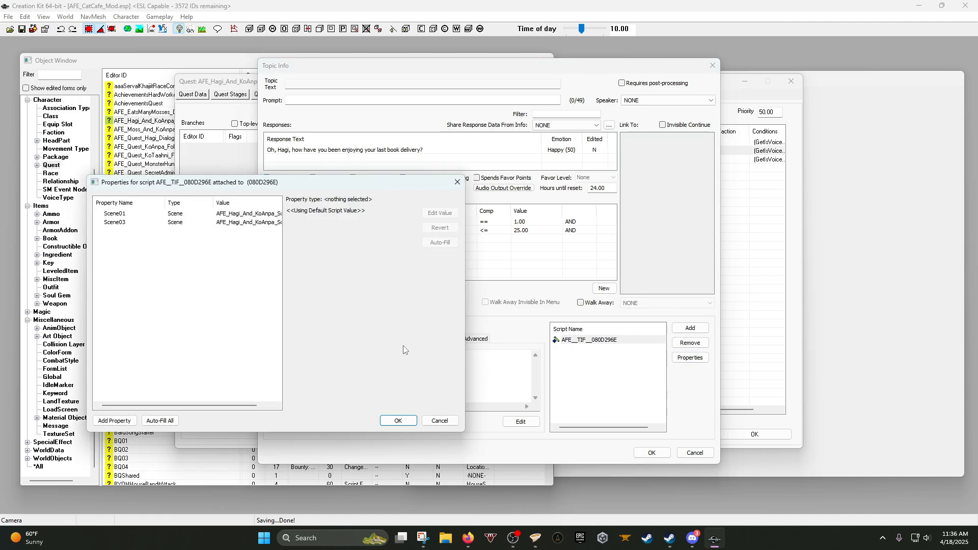
left_click(402, 422)
left_click(696, 452)
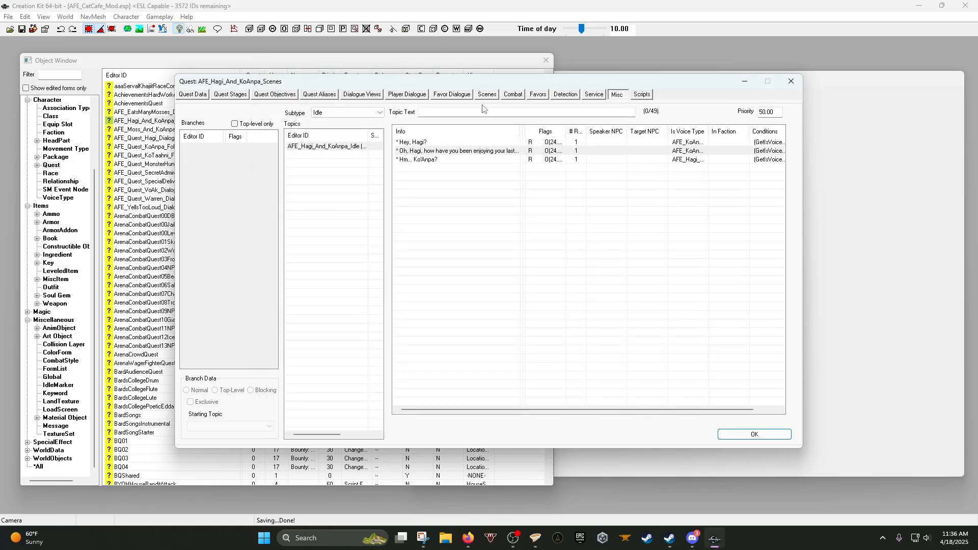
Open the idle line "Hm... Ko'Anpa?" and check its script's properties.
left_click(420, 159)
double_click(420, 160)
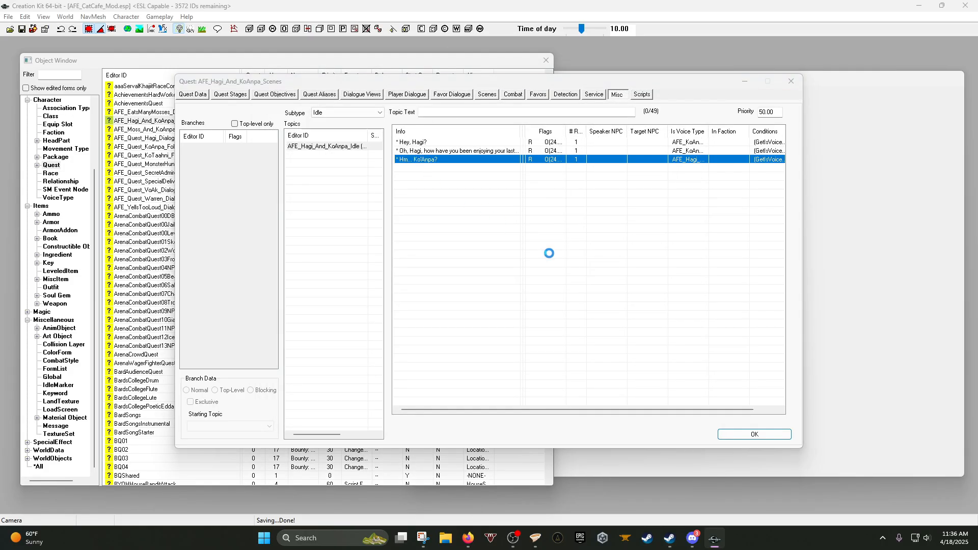
left_click(602, 340)
left_click(690, 357)
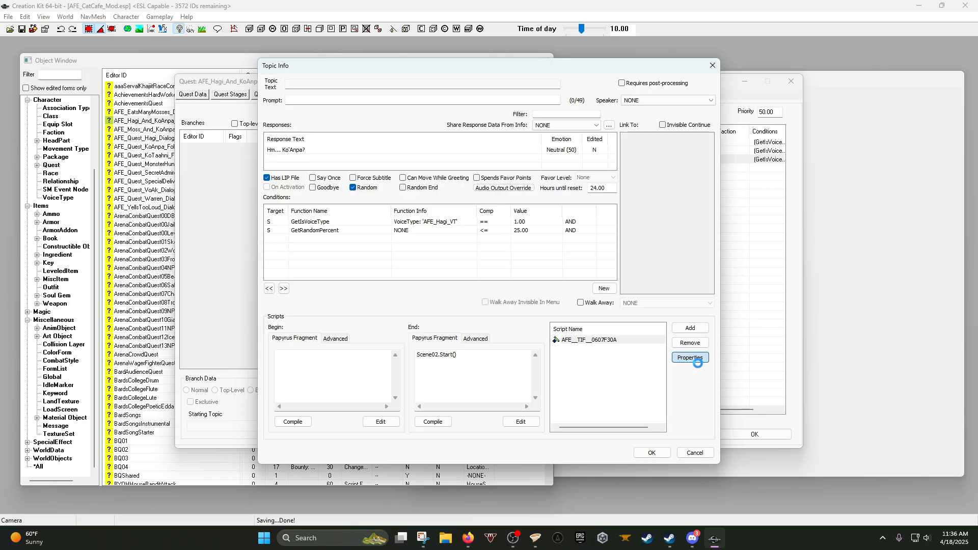
left_click(393, 422)
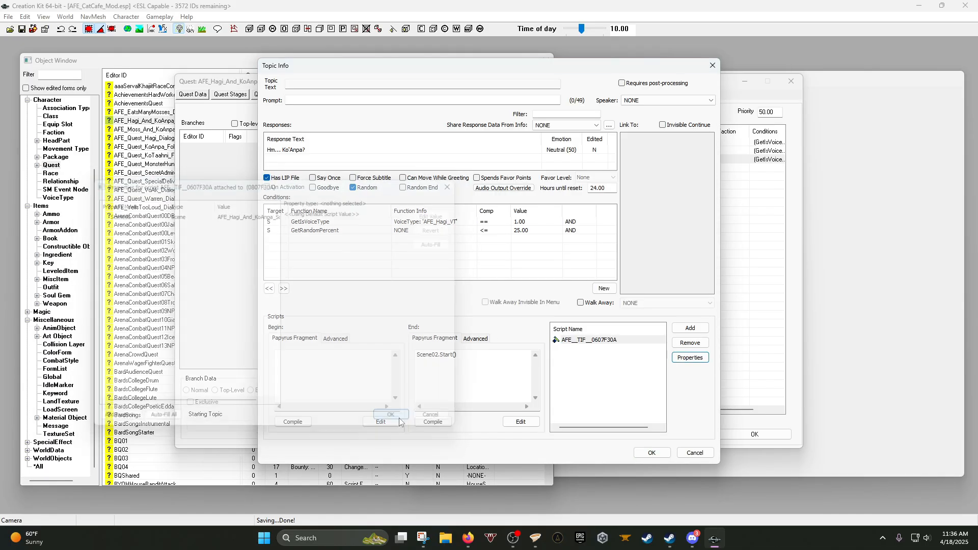
Accept the "Hm... Ko'Anpa?" topic info and the quest, then save the plugin.
left_click(652, 453)
left_click(753, 434)
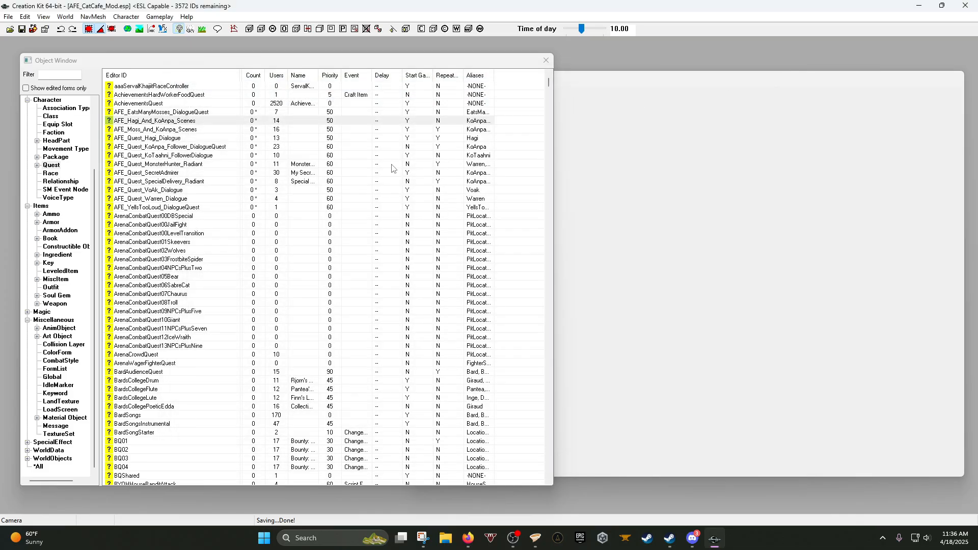
left_click(23, 29)
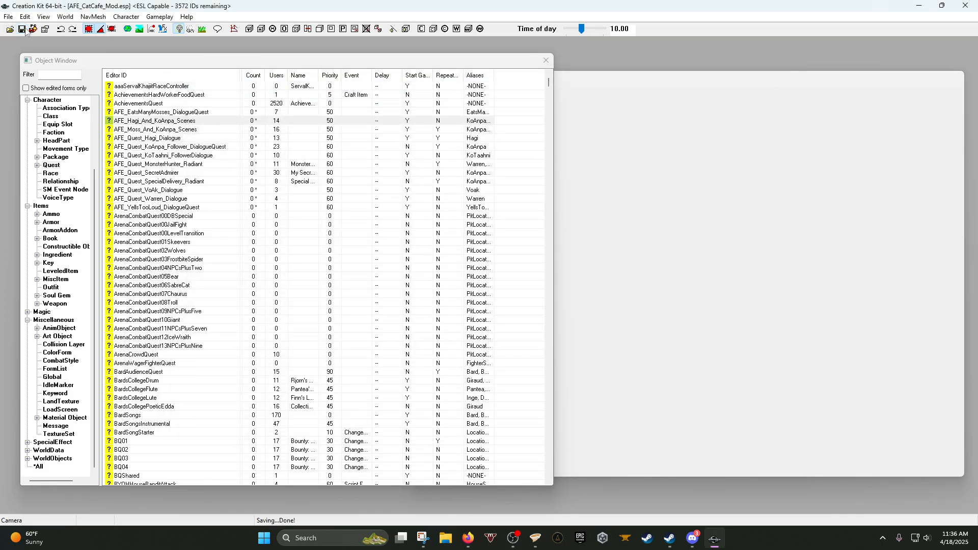